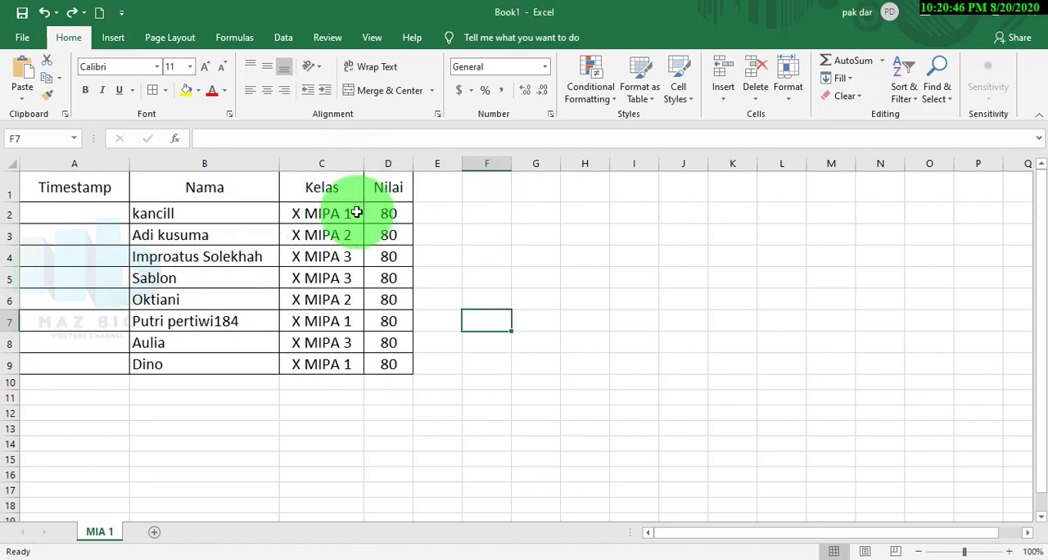
Add a filter to the Kelas column and show only the X MIPA 1 rows
{"action": "left_click_drag", "start_coordinate": [331, 189], "coordinate": [340, 363]}
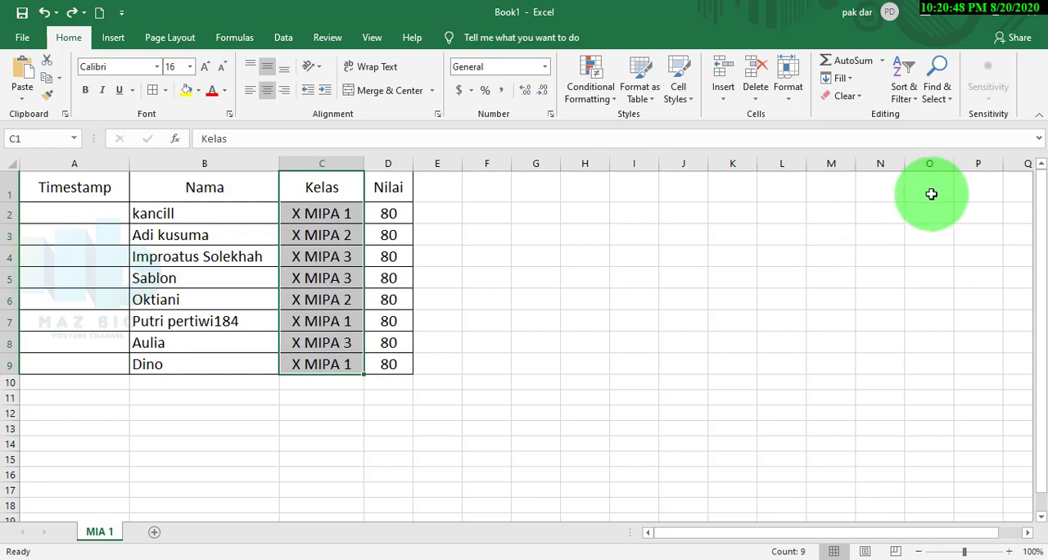
{"action": "left_click", "coordinate": [904, 96]}
{"action": "left_click", "coordinate": [925, 173]}
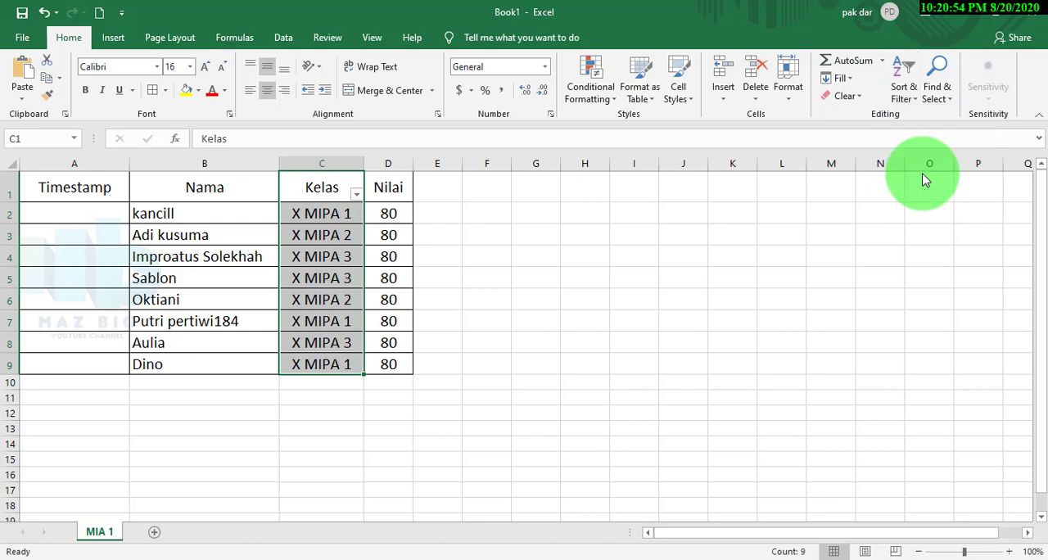
{"action": "left_click", "coordinate": [357, 195]}
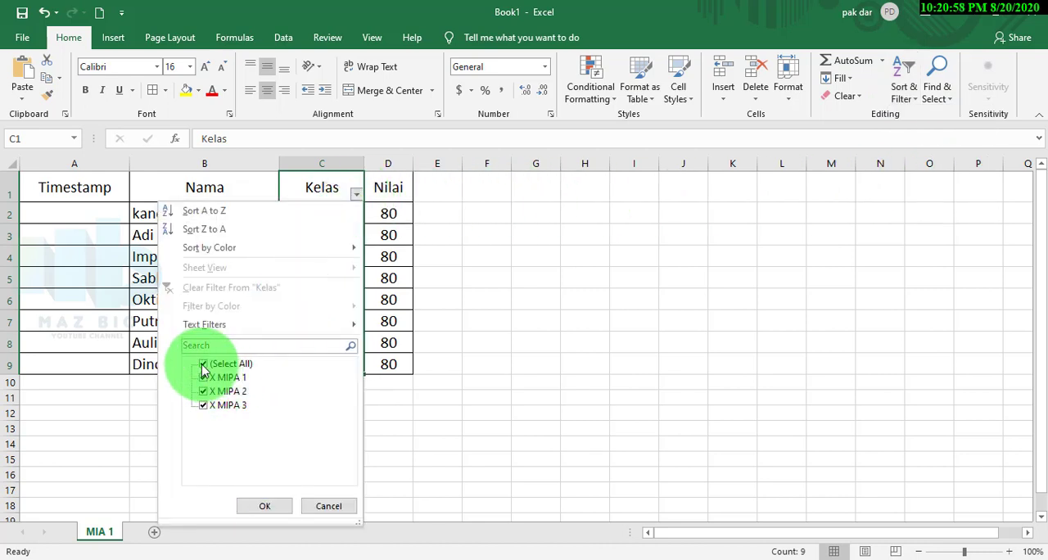
{"action": "left_click", "coordinate": [203, 391]}
{"action": "left_click", "coordinate": [203, 406]}
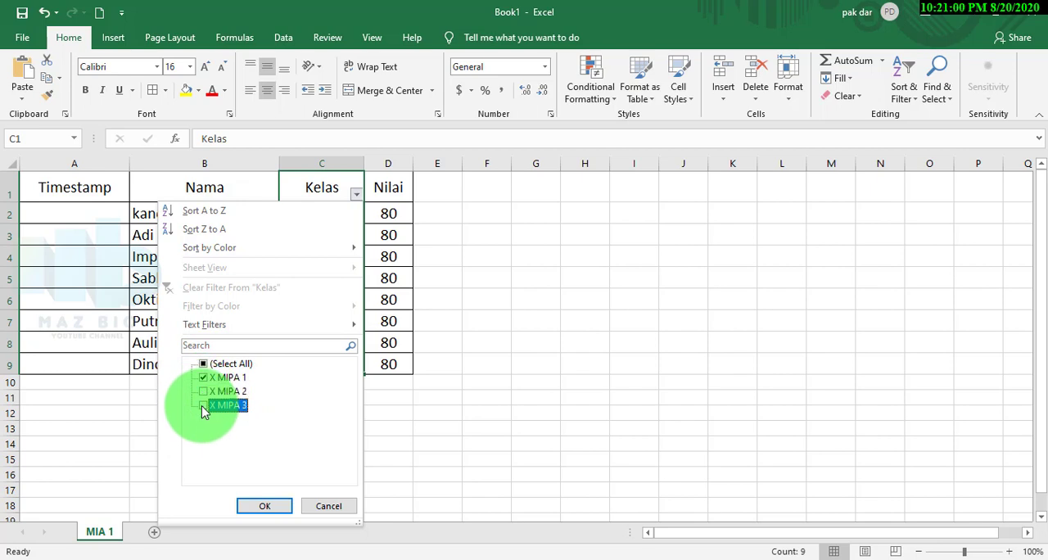
{"action": "left_click", "coordinate": [264, 506]}
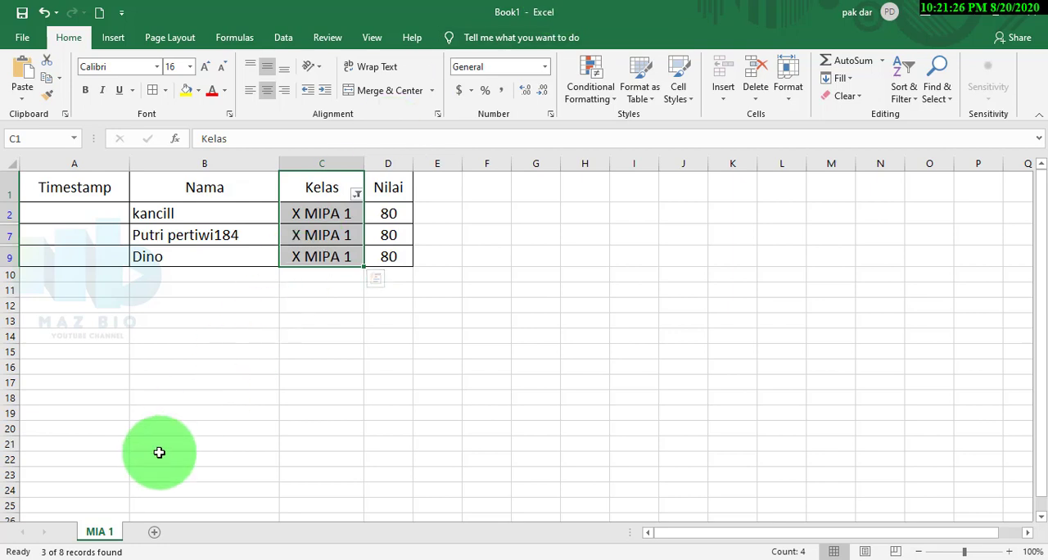
Add a new worksheet, open its name for editing, and return to the MIA 1 sheet
{"action": "left_click", "coordinate": [155, 533]}
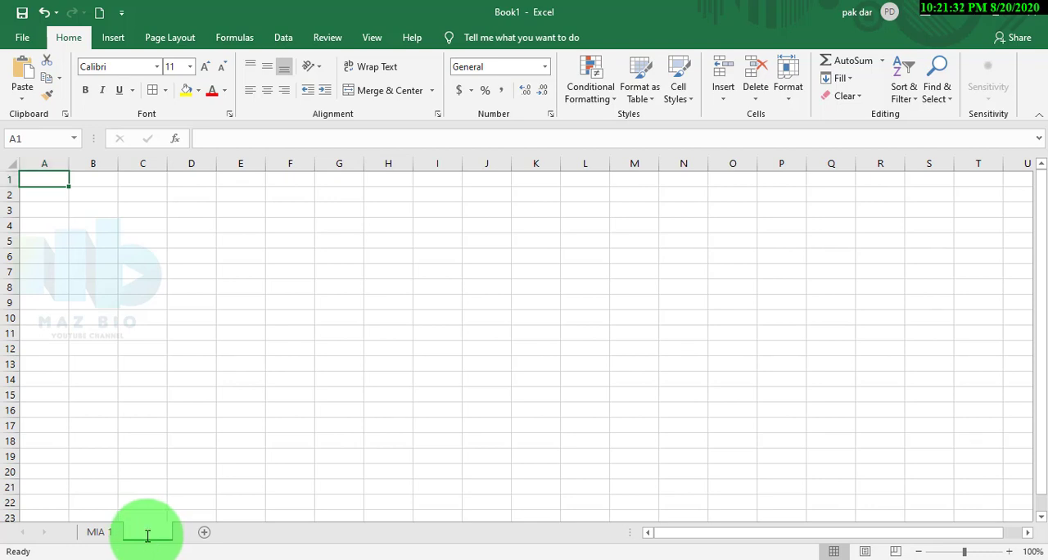
{"action": "double_click", "coordinate": [147, 532]}
{"action": "left_click", "coordinate": [101, 534]}
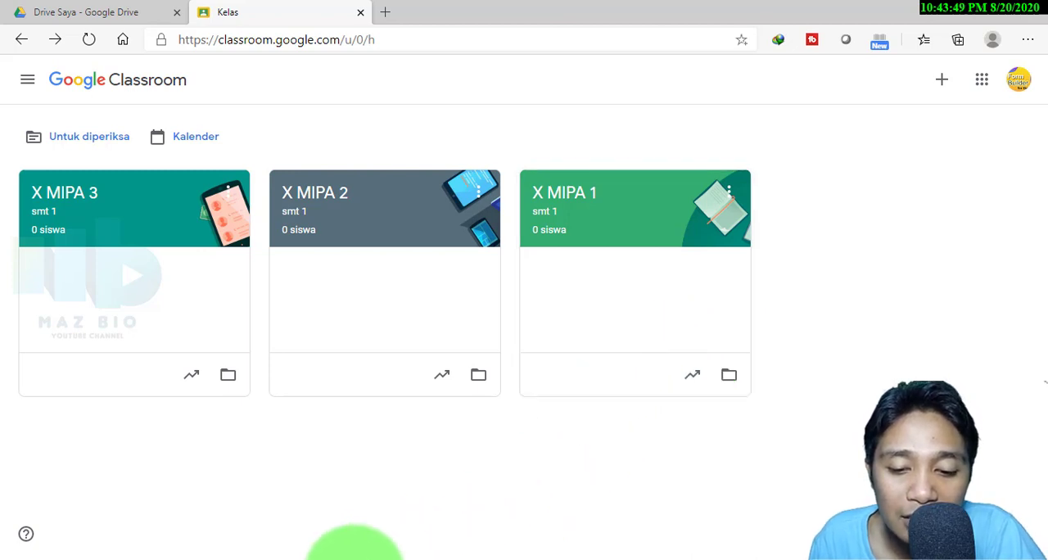
Switch to Word and look through the questions in the Soal Test document
{"action": "left_click", "coordinate": [356, 558]}
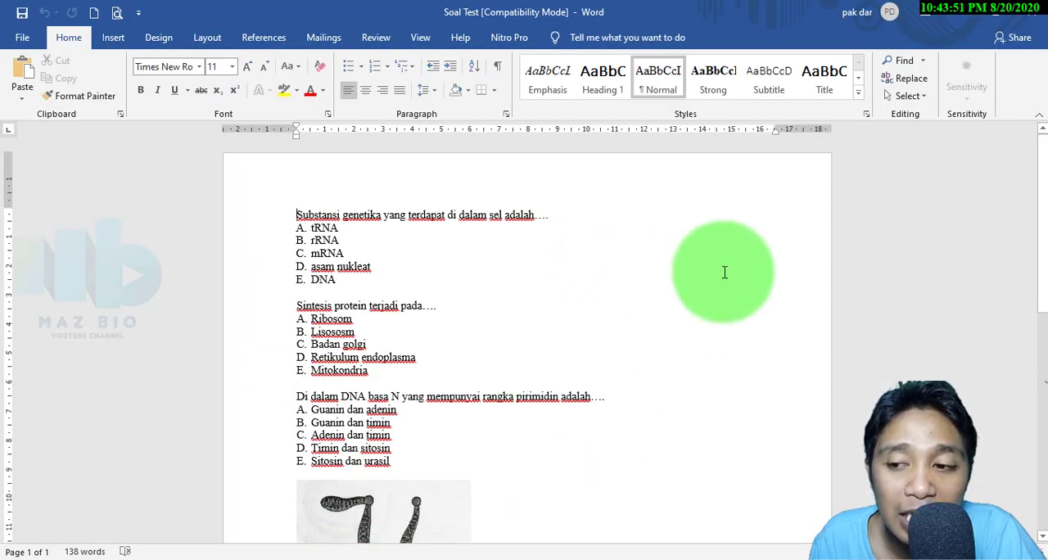
{"action": "left_click_drag", "start_coordinate": [1043, 175], "coordinate": [1041, 49]}
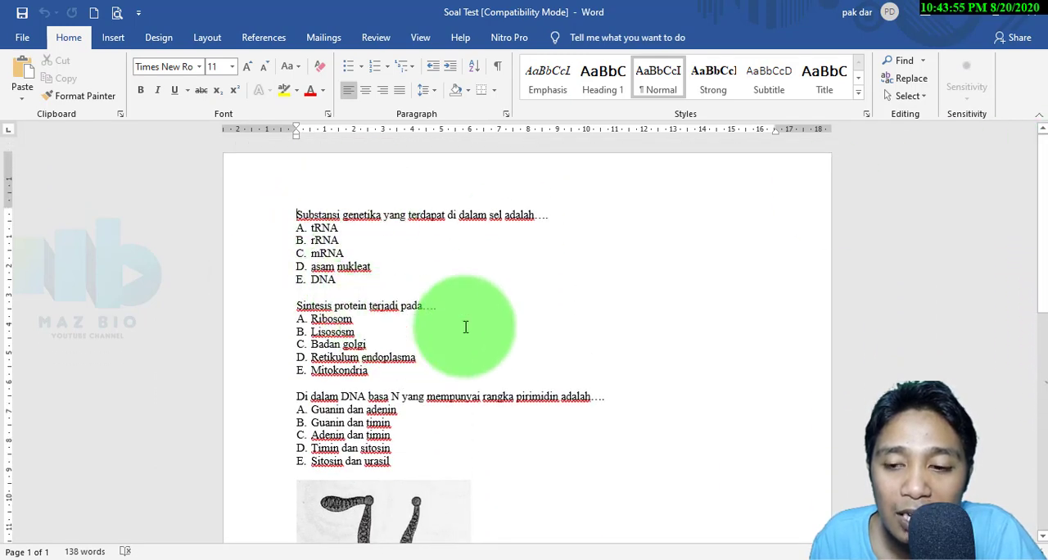
{"action": "mouse_move", "coordinate": [1042, 187]}
{"action": "left_mouse_down"}
{"action": "mouse_move", "coordinate": [1042, 221]}
{"action": "mouse_move", "coordinate": [1043, 204]}
{"action": "left_mouse_up"}
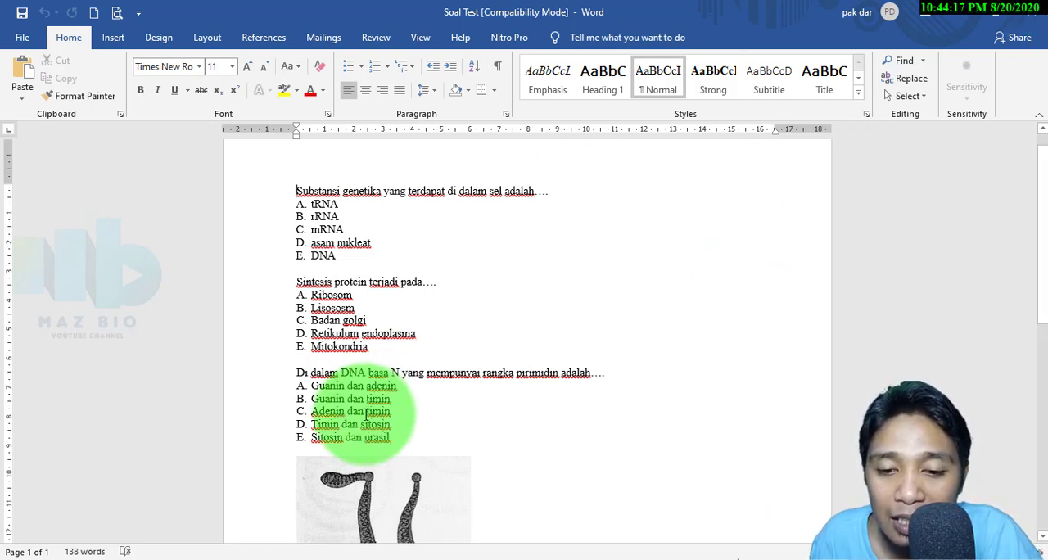
Switch back to the browser and open the SOAL BIOLOGI folder in Google Drive
{"action": "left_click", "coordinate": [234, 557]}
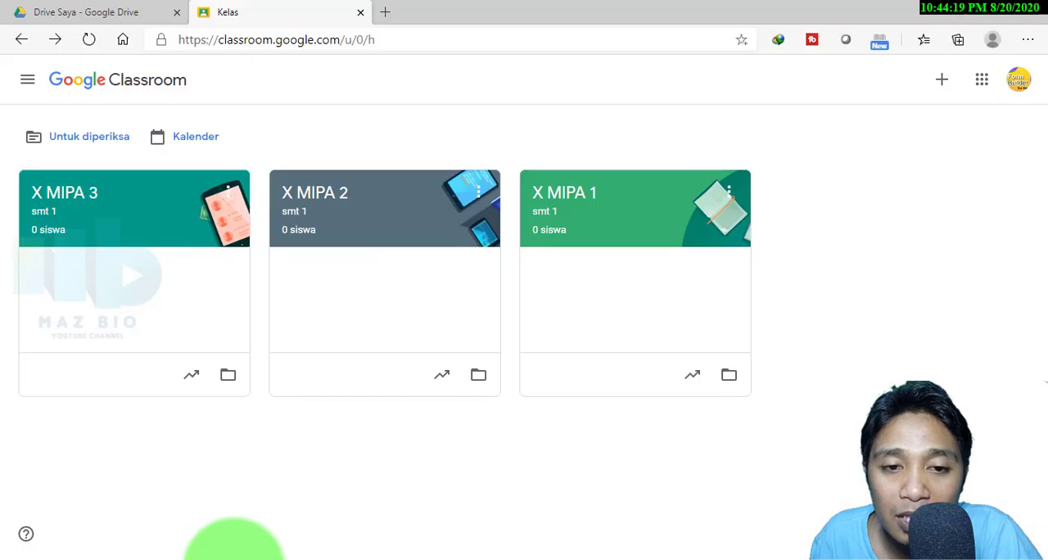
{"action": "left_click", "coordinate": [82, 16]}
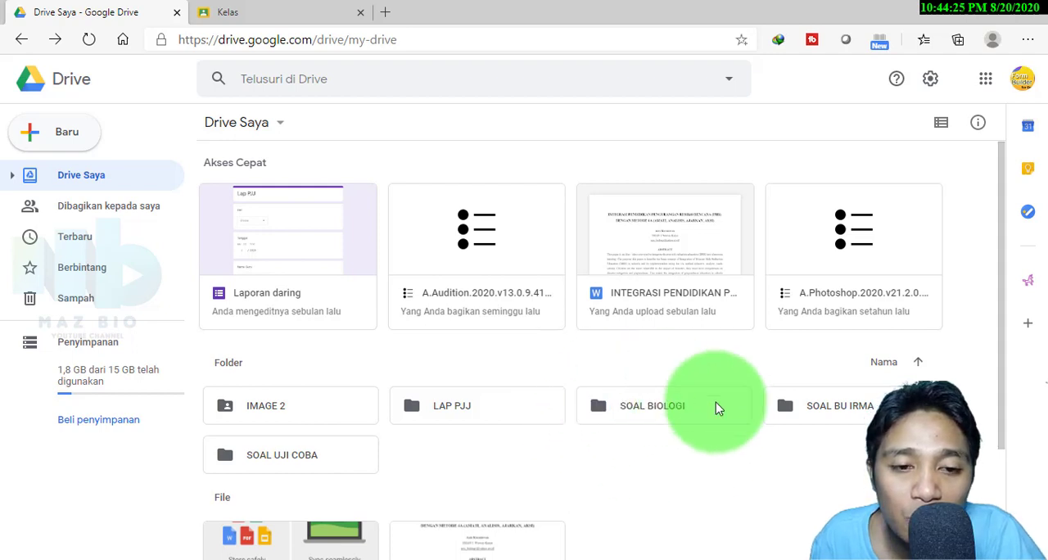
{"action": "left_click", "coordinate": [67, 141]}
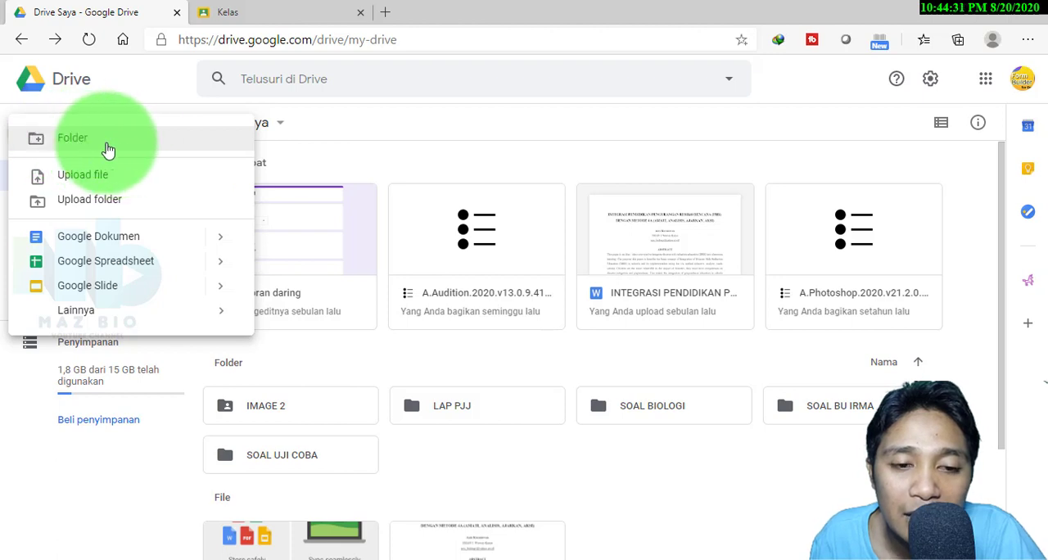
{"action": "left_click", "coordinate": [620, 468]}
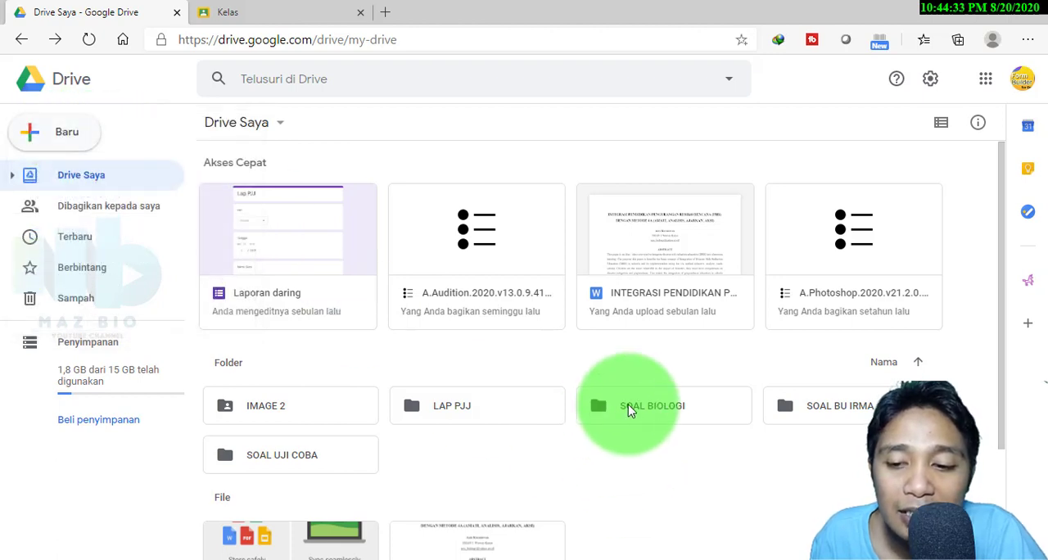
{"action": "double_click", "coordinate": [635, 416]}
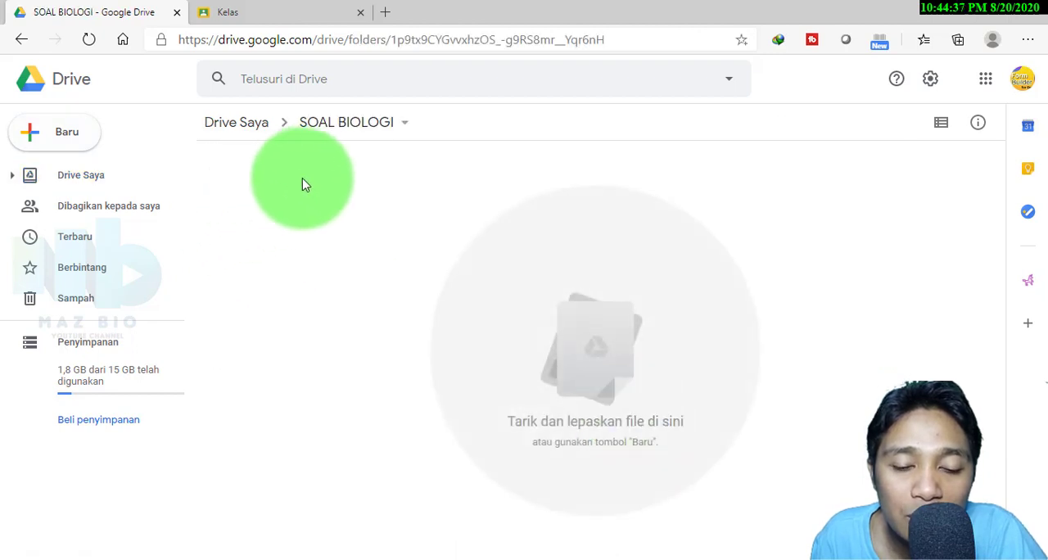
Upload the Soal Test Word file to the SOAL BIOLOGI folder and dismiss the upload notice
{"action": "right_click", "coordinate": [302, 185]}
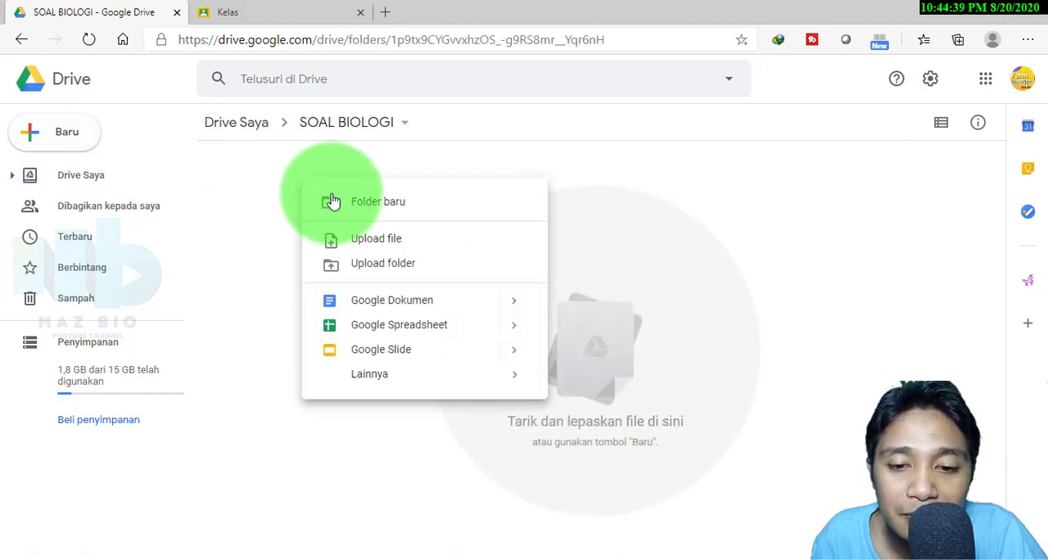
{"action": "left_click", "coordinate": [369, 244]}
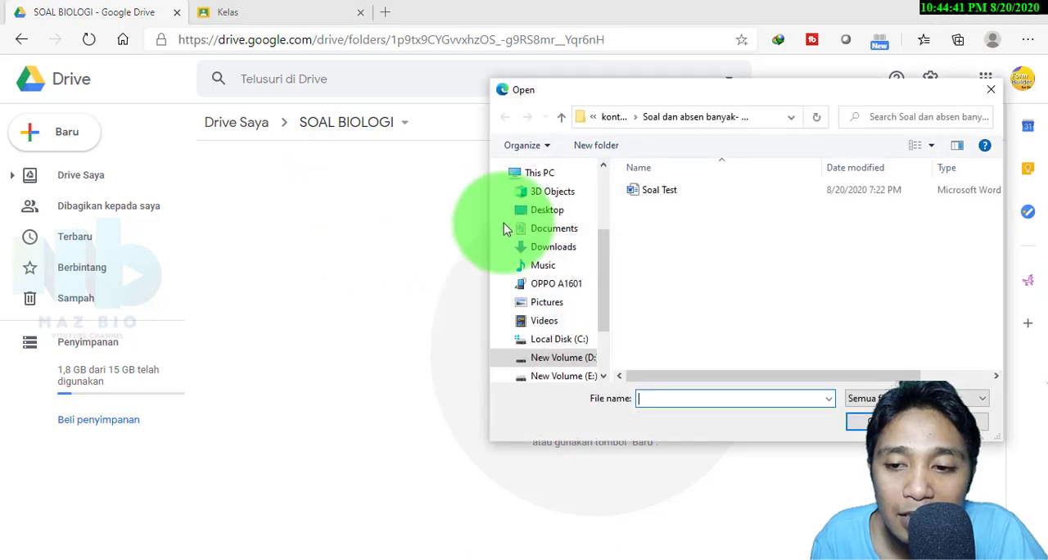
{"action": "left_click", "coordinate": [662, 202]}
{"action": "left_click", "coordinate": [857, 421]}
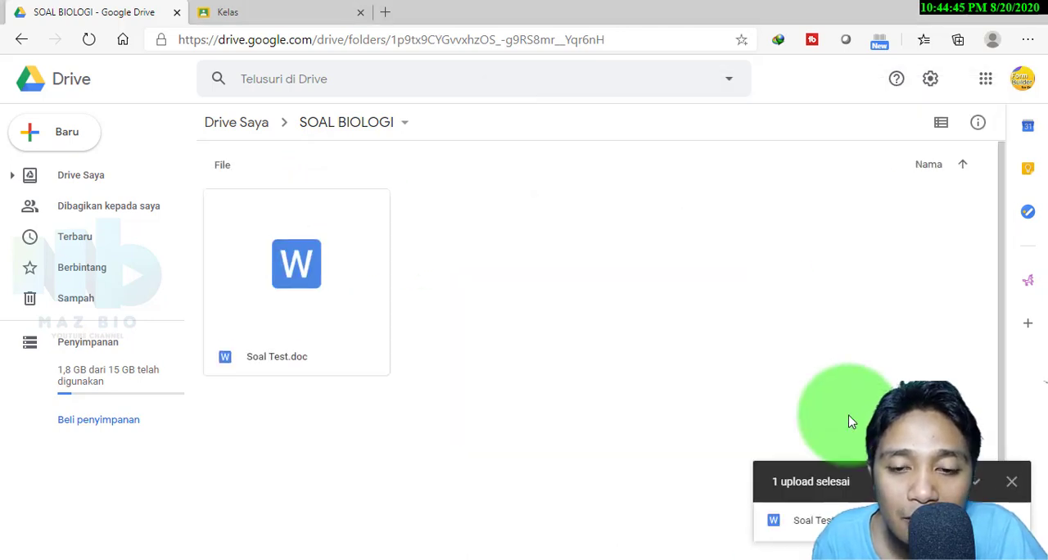
{"action": "left_click", "coordinate": [1007, 482]}
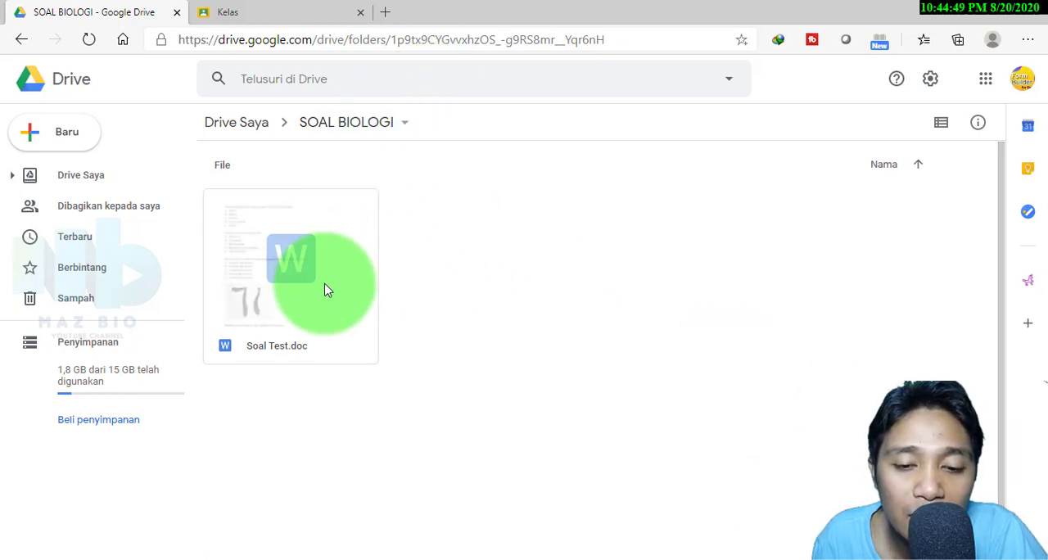
Open the uploaded Soal Test.doc with Google Docs and check its contents
{"action": "right_click", "coordinate": [287, 259]}
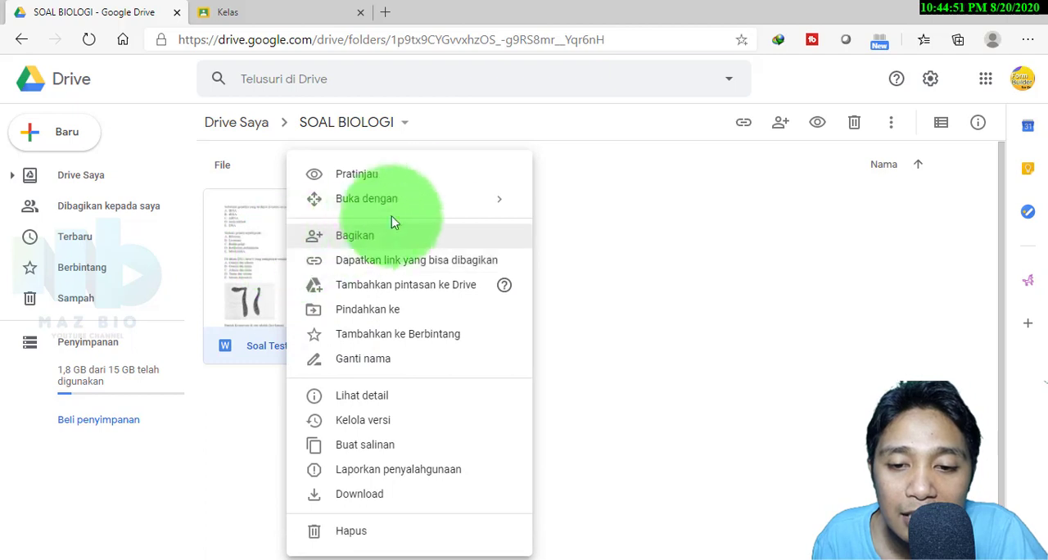
{"action": "mouse_move", "coordinate": [425, 198]}
{"action": "left_click", "coordinate": [627, 216]}
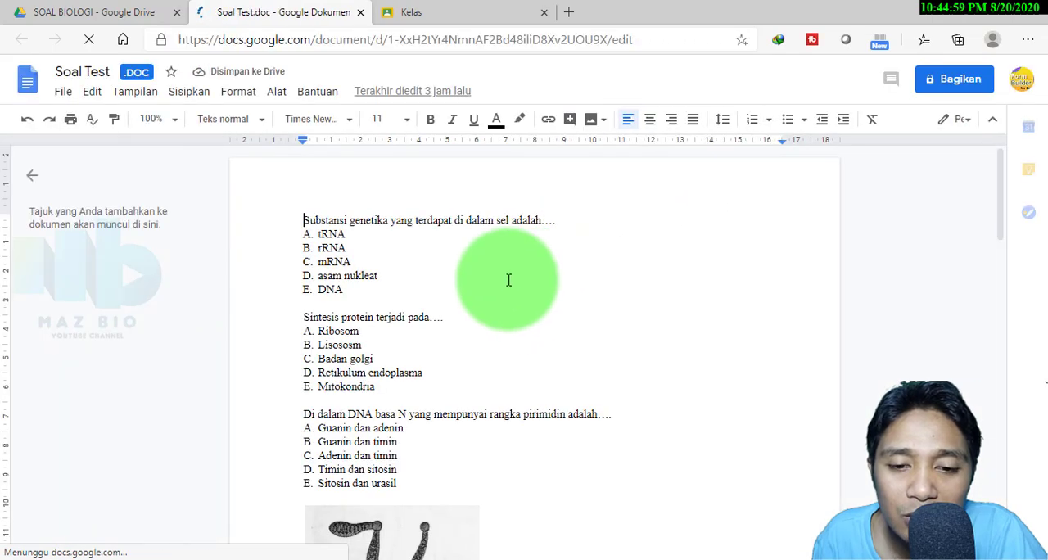
{"action": "scroll", "coordinate": [508, 280], "scroll_direction": "down", "scroll_amount": 7}
{"action": "scroll", "coordinate": [508, 280], "scroll_direction": "up", "scroll_amount": 7}
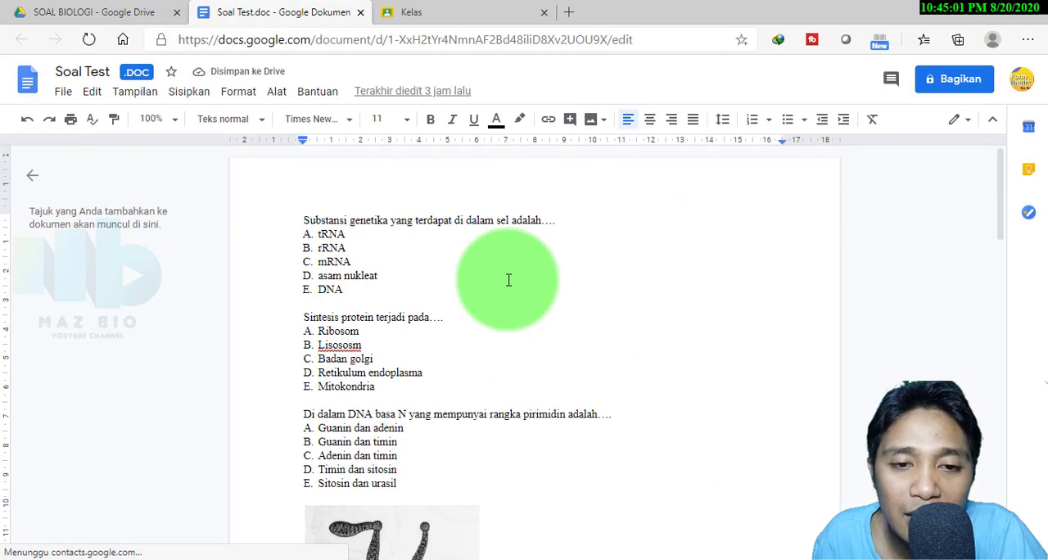
Save Soal Test.doc as a Google Docs document, close both document tabs, and return to the Drive folder
{"action": "left_click", "coordinate": [65, 93]}
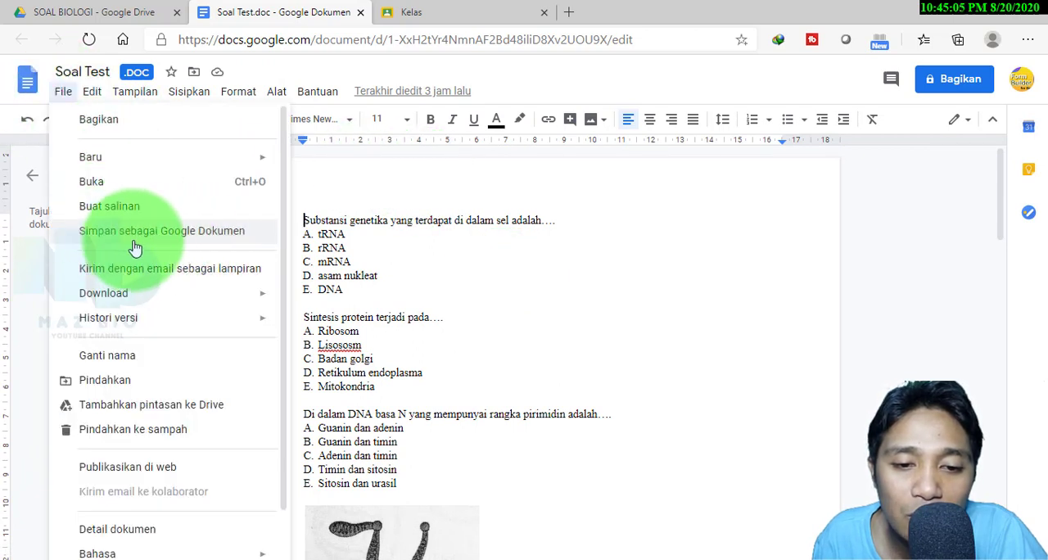
{"action": "left_click", "coordinate": [186, 244]}
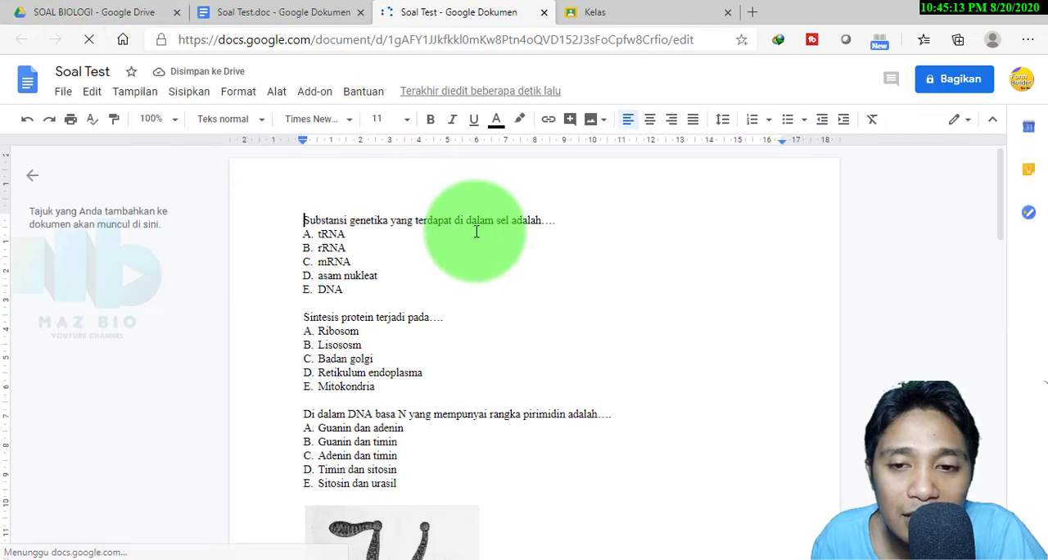
{"action": "left_click", "coordinate": [543, 12]}
{"action": "left_click", "coordinate": [360, 12]}
{"action": "left_click", "coordinate": [90, 13]}
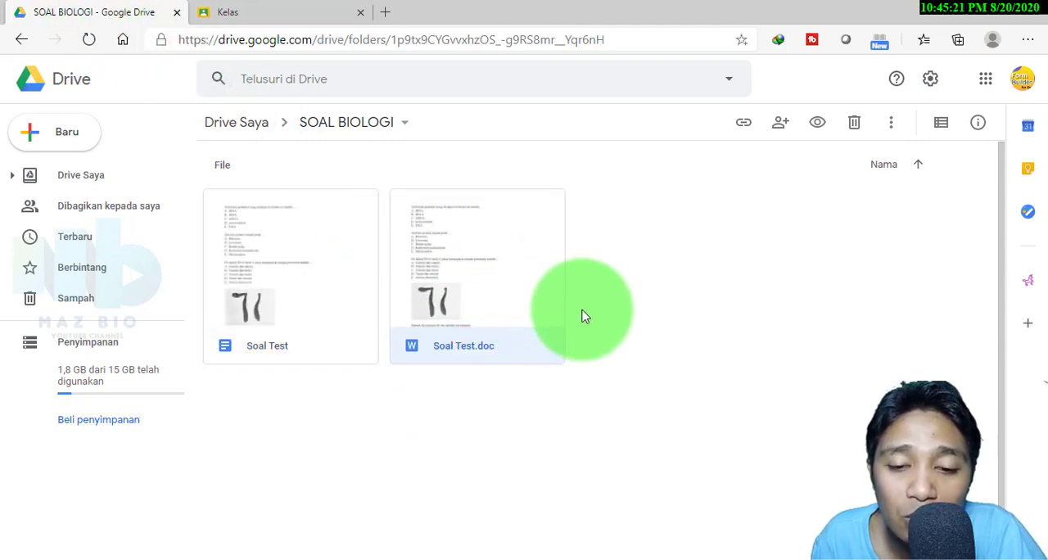
Create a new blank Google Forms form in the SOAL BIOLOGI folder
{"action": "right_click", "coordinate": [666, 208]}
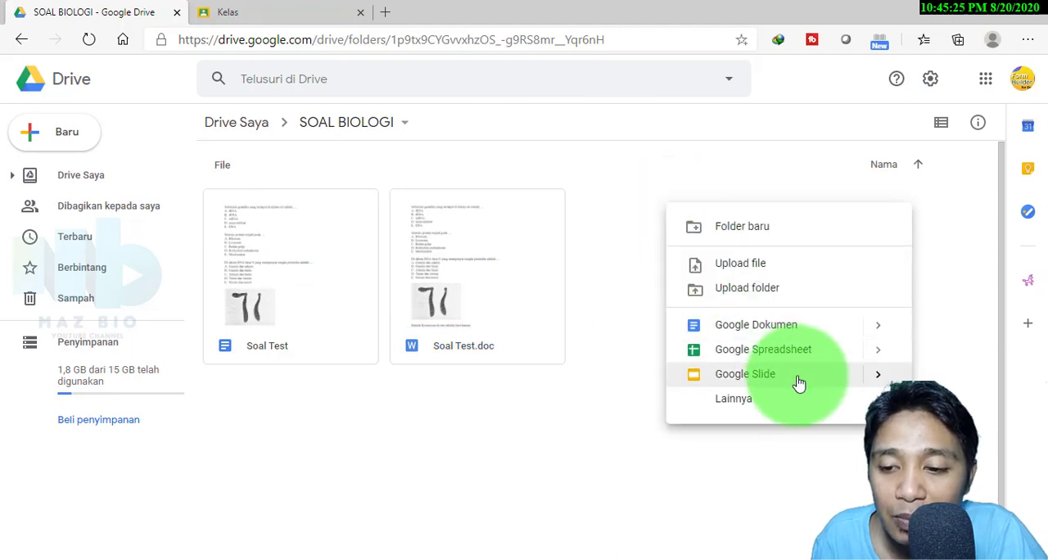
{"action": "mouse_move", "coordinate": [807, 414]}
{"action": "left_click", "coordinate": [532, 416]}
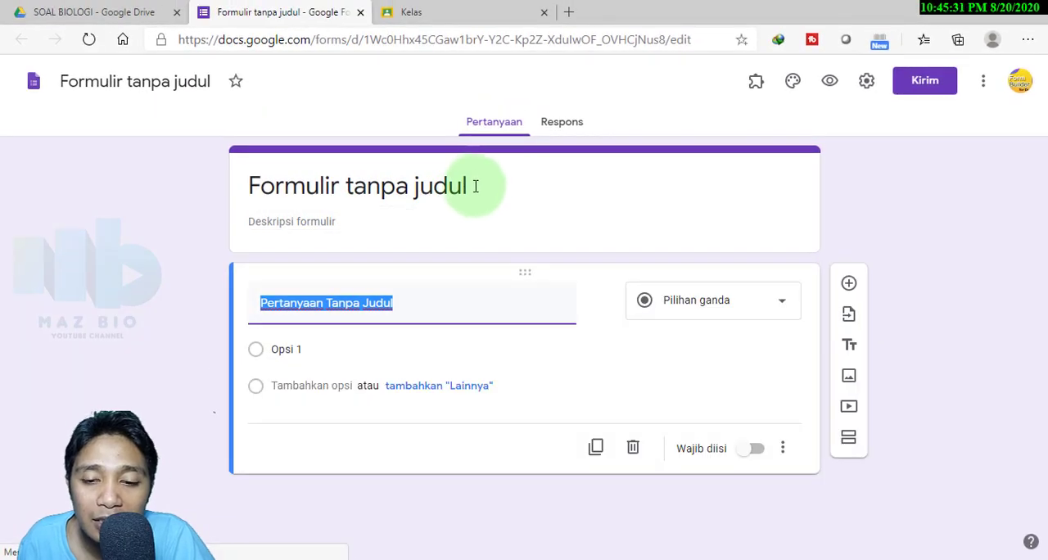
Set the form's title to "UH BIO 1"
{"action": "left_click", "coordinate": [475, 186]}
{"action": "type", "text": "uh"}
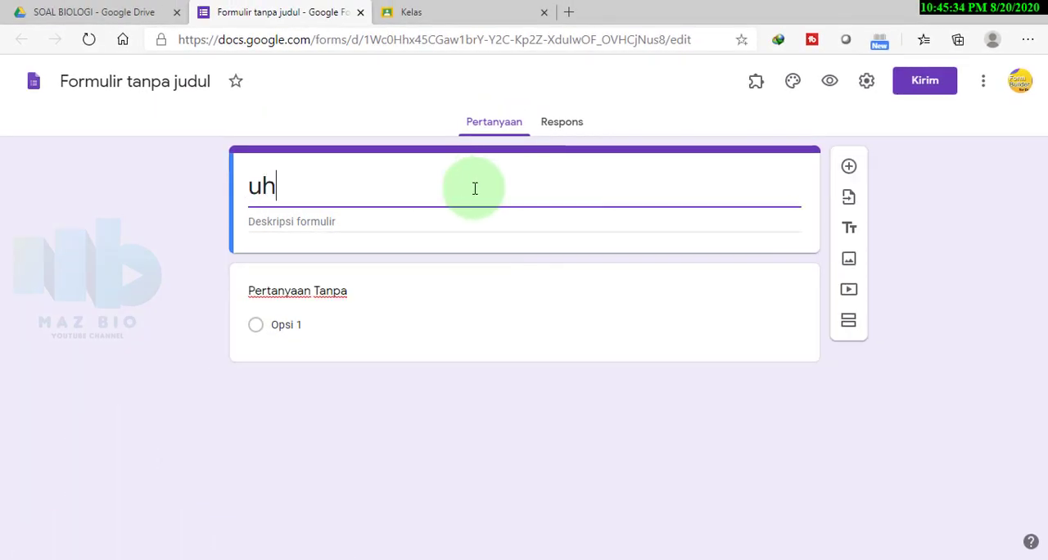
{"action": "type", "text": " biologi 1"}
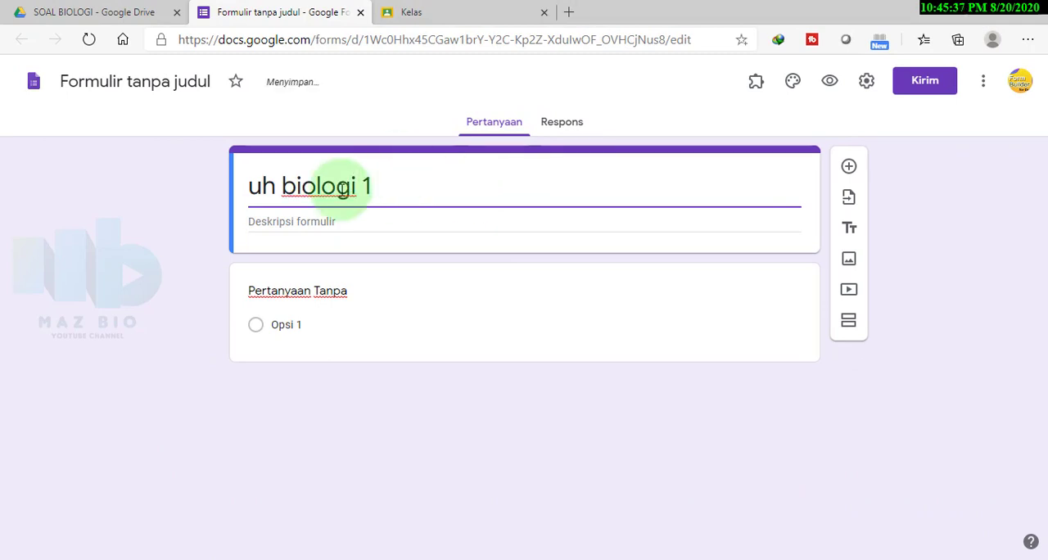
{"action": "left_click_drag", "start_coordinate": [371, 186], "coordinate": [230, 204]}
{"action": "type", "text": "UH BIO"}
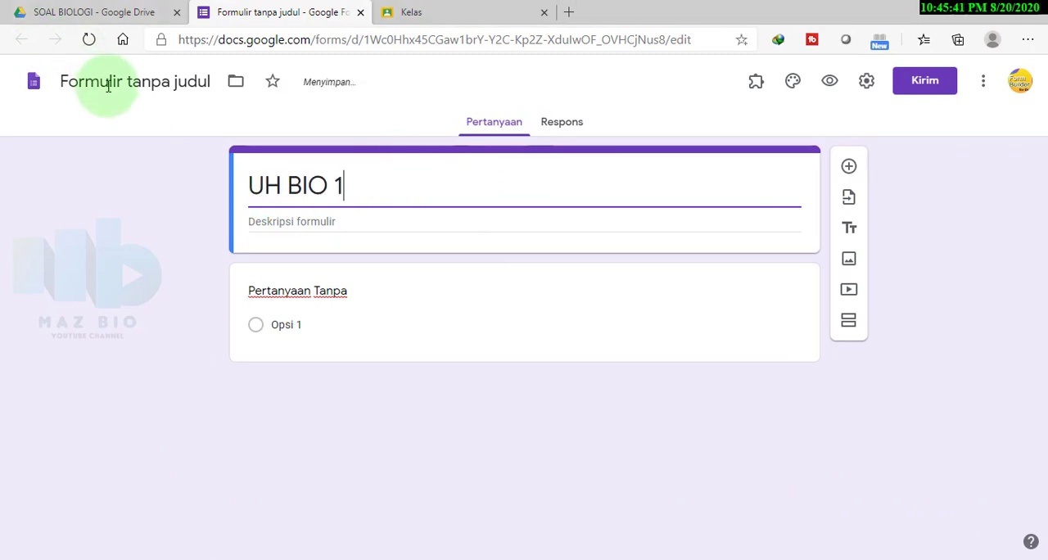
Rename the form file as "UH BIO X"
{"action": "left_click", "coordinate": [125, 89]}
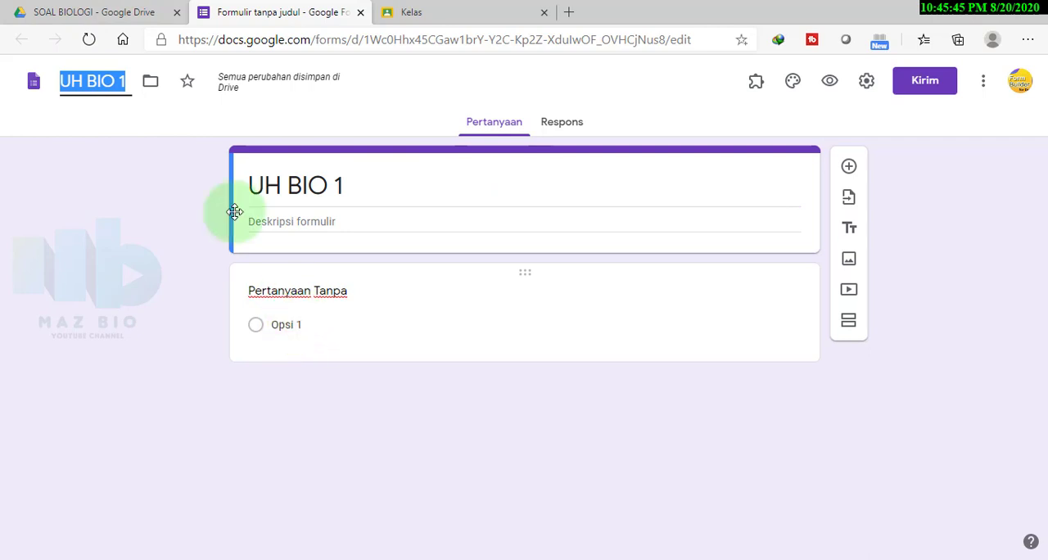
{"action": "key", "text": "End"}
{"action": "key", "text": "BackSpace"}
{"action": "type", "text": "X"}
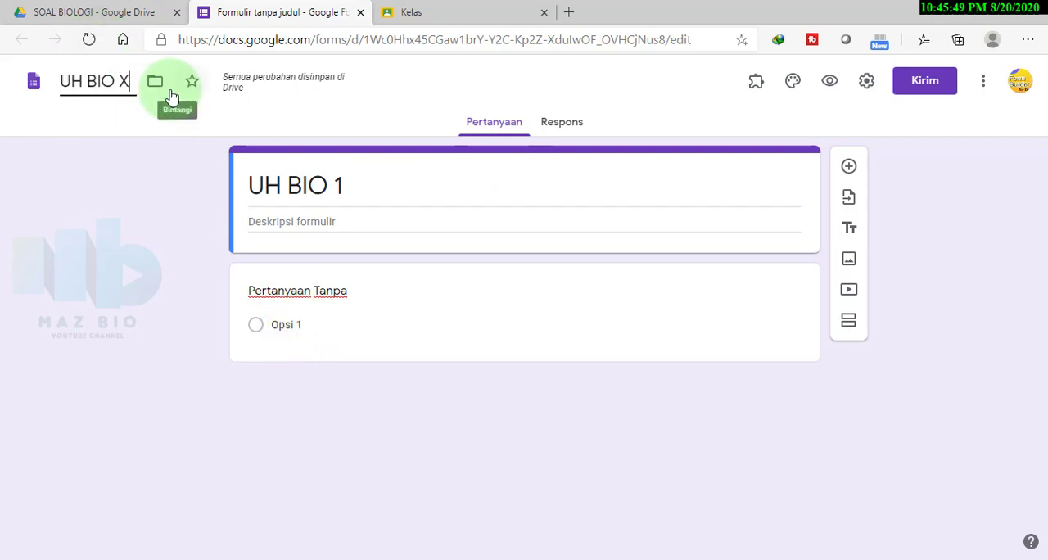
Title the first question "NAMA" and add a second question titled "KELAS"
{"action": "left_click", "coordinate": [322, 296]}
{"action": "type", "text": "NAMA"}
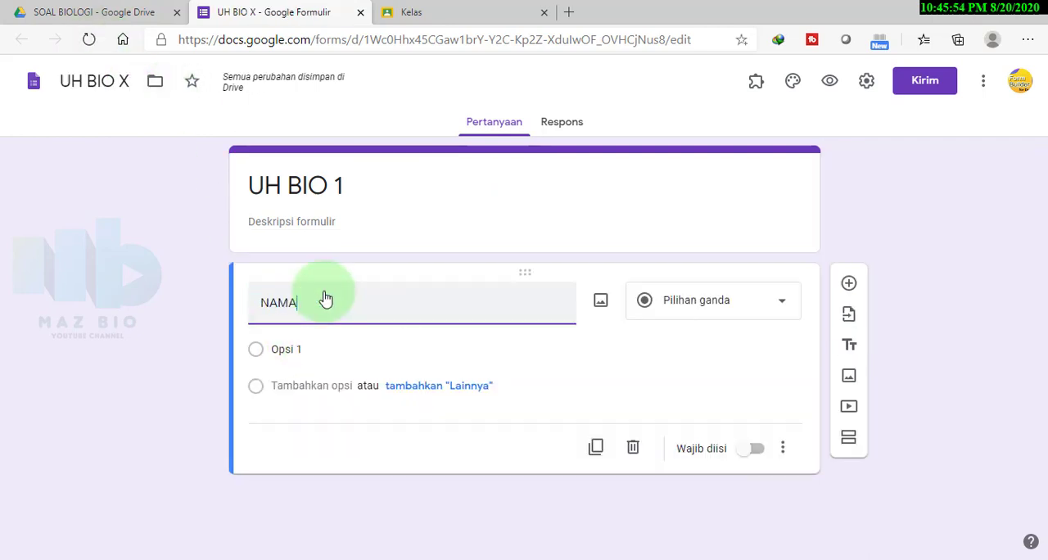
{"action": "left_click", "coordinate": [848, 282]}
{"action": "type", "text": "KELAS"}
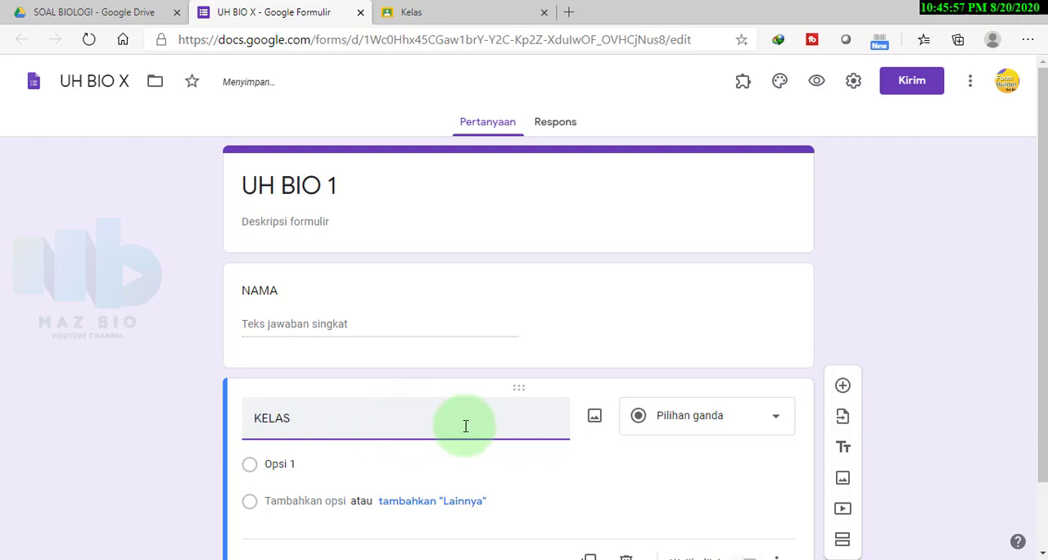
Give the KELAS multiple-choice question the options "X MIPA 1", "X MIPA 2" and "X MIPA 3"
{"action": "left_click", "coordinate": [336, 455]}
{"action": "type", "text": "X MIPA 1"}
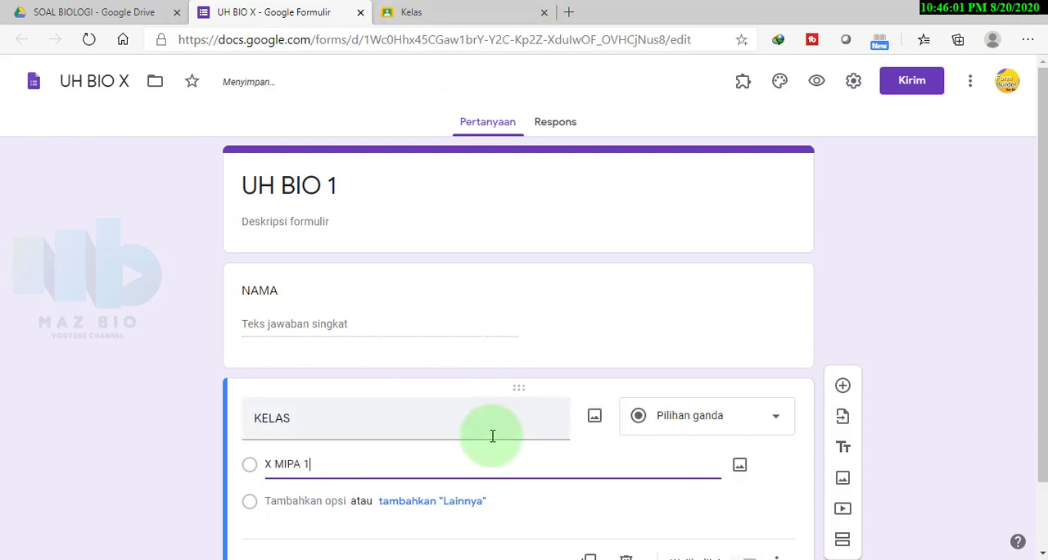
{"action": "scroll", "coordinate": [409, 430], "scroll_direction": "down", "scroll_amount": 1}
{"action": "left_click", "coordinate": [334, 421]}
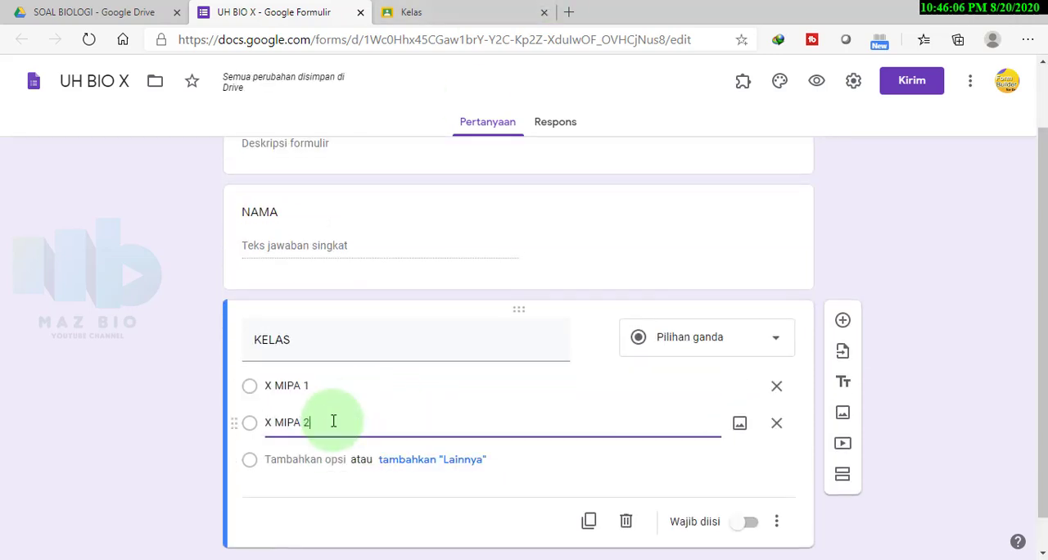
{"action": "left_click", "coordinate": [304, 459]}
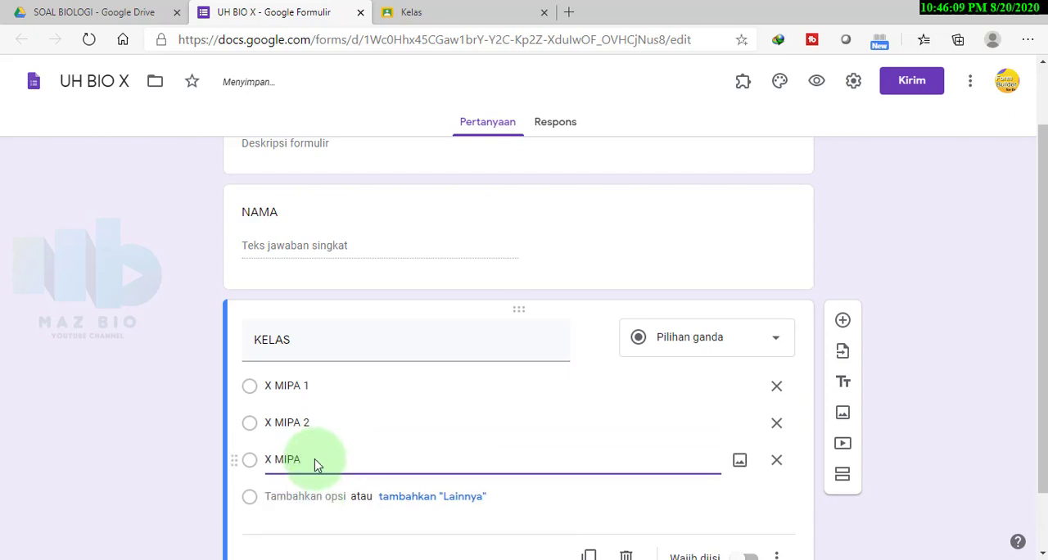
{"action": "scroll", "coordinate": [389, 480], "scroll_direction": "down", "scroll_amount": 1}
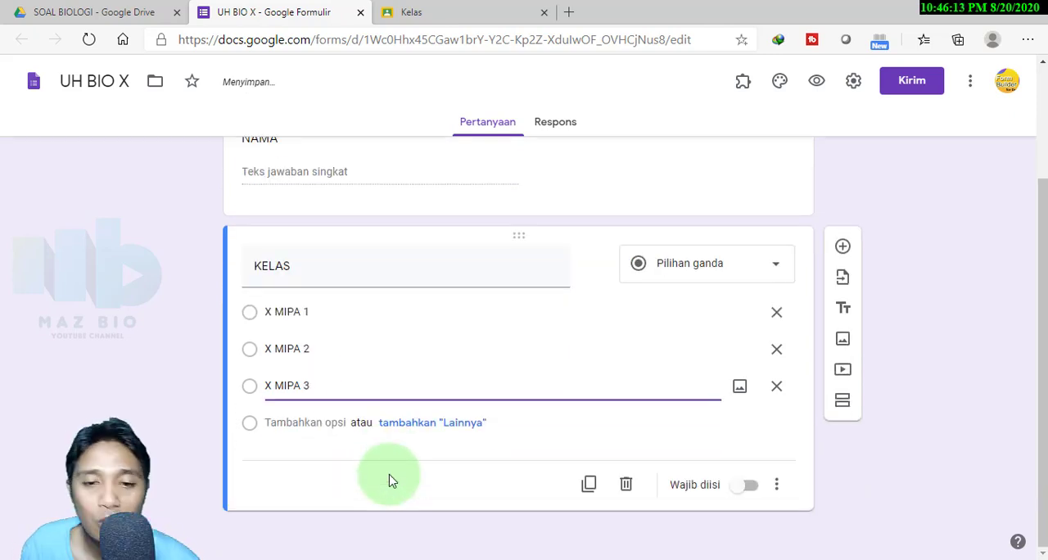
{"action": "scroll", "coordinate": [390, 481], "scroll_direction": "up", "scroll_amount": 2}
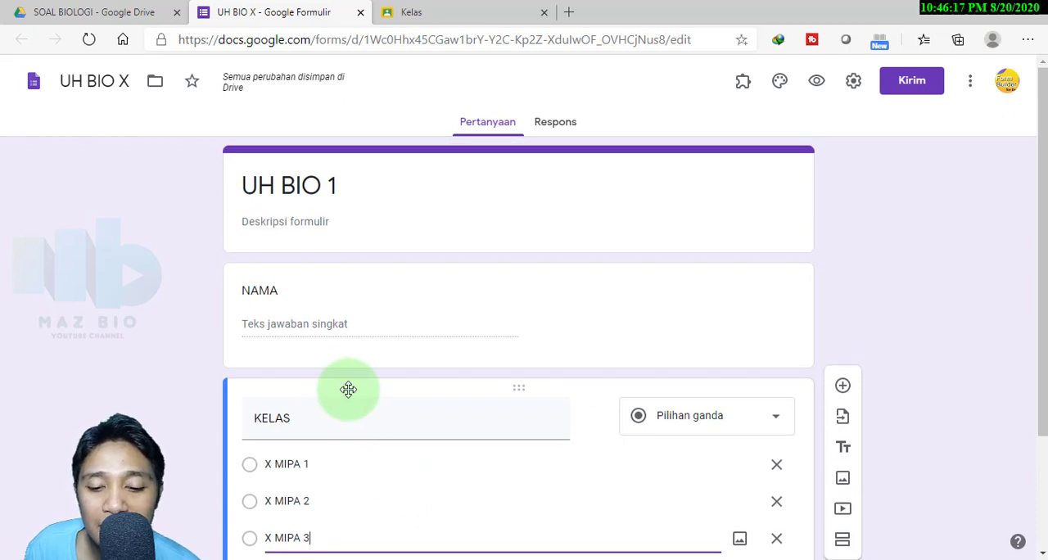
Load the Google Docs file "Soal Test" into the Form Builder add-on as the import source
{"action": "left_click", "coordinate": [362, 557]}
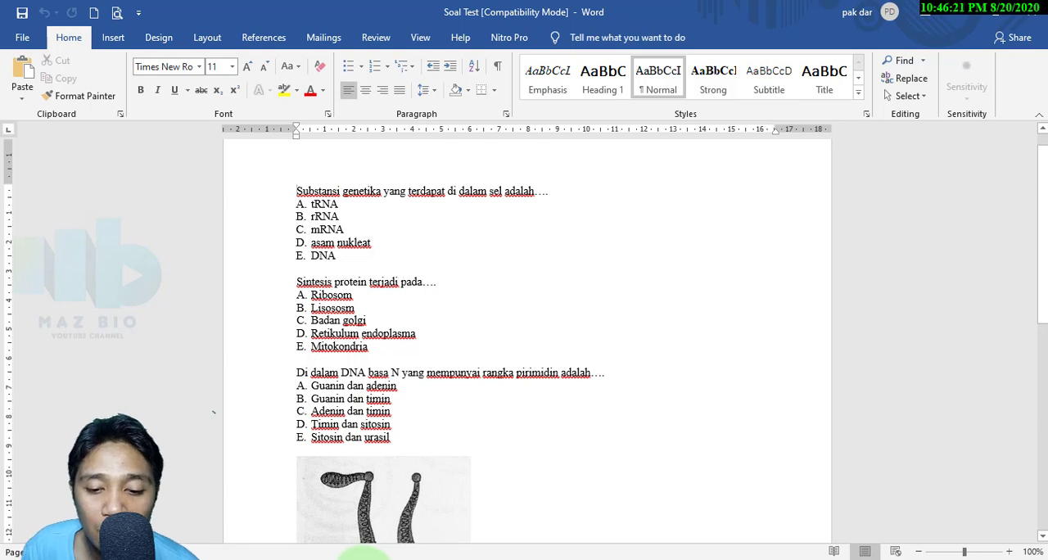
{"action": "left_click", "coordinate": [363, 557]}
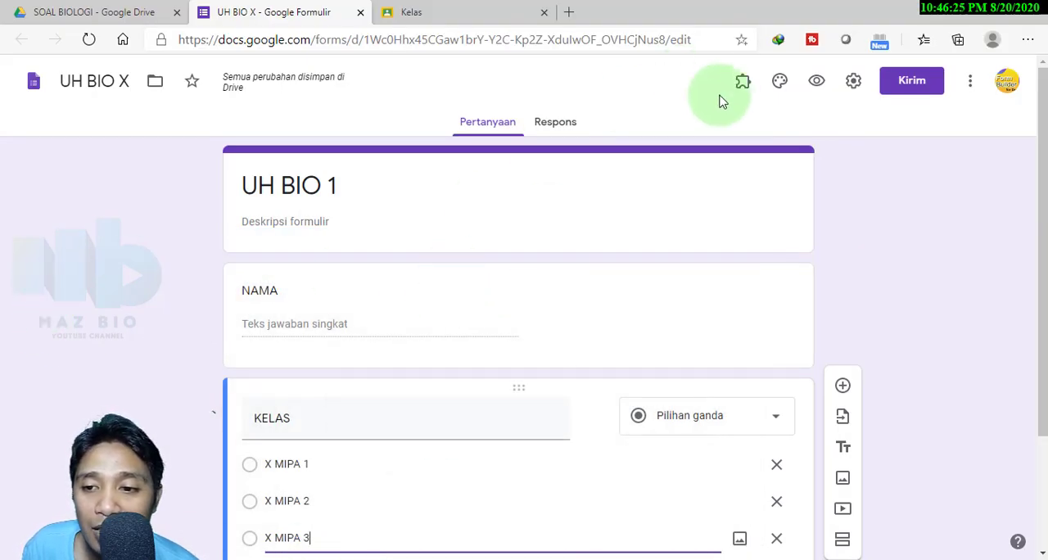
{"action": "left_click", "coordinate": [740, 86]}
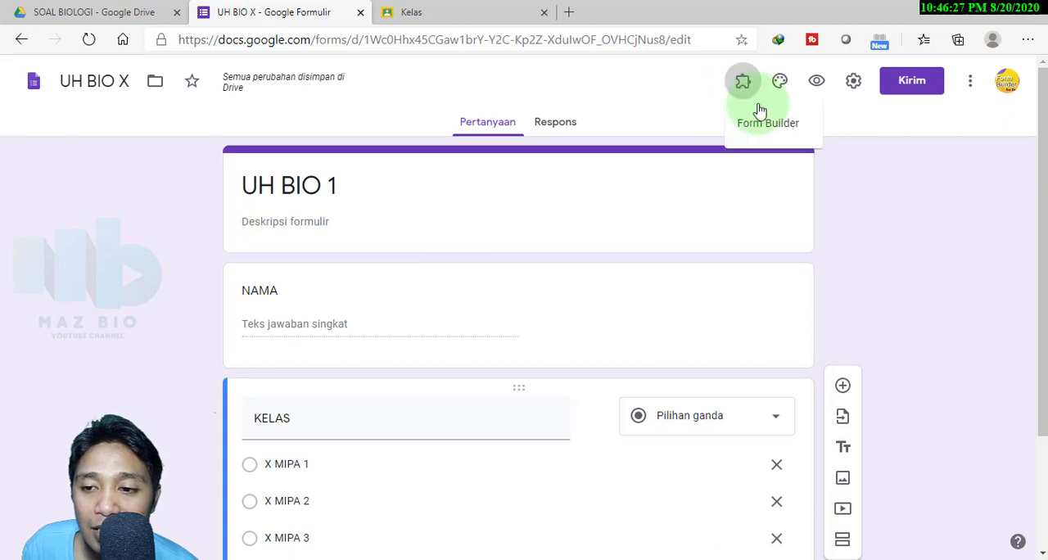
{"action": "left_click", "coordinate": [753, 129]}
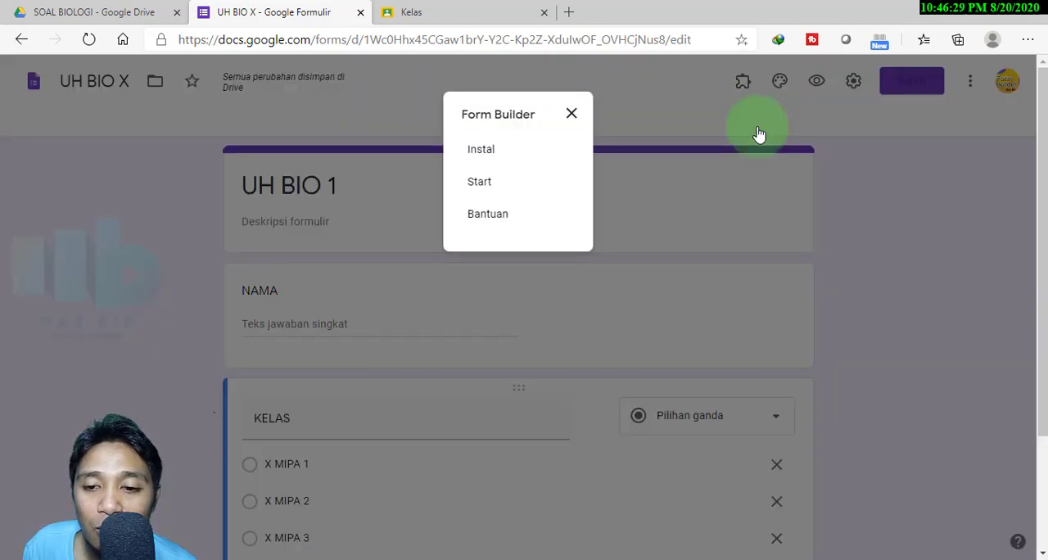
{"action": "left_click", "coordinate": [493, 191]}
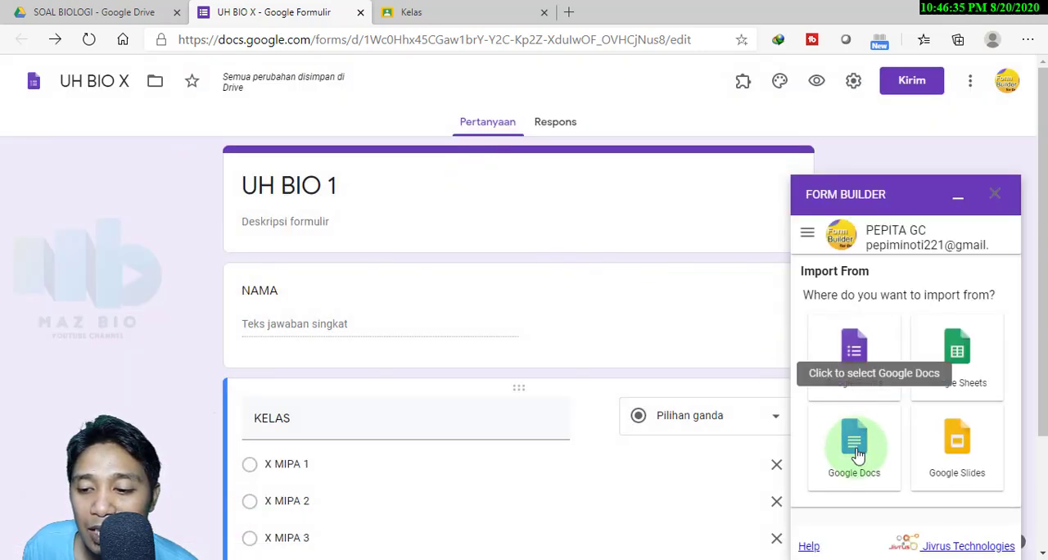
{"action": "left_click", "coordinate": [856, 450]}
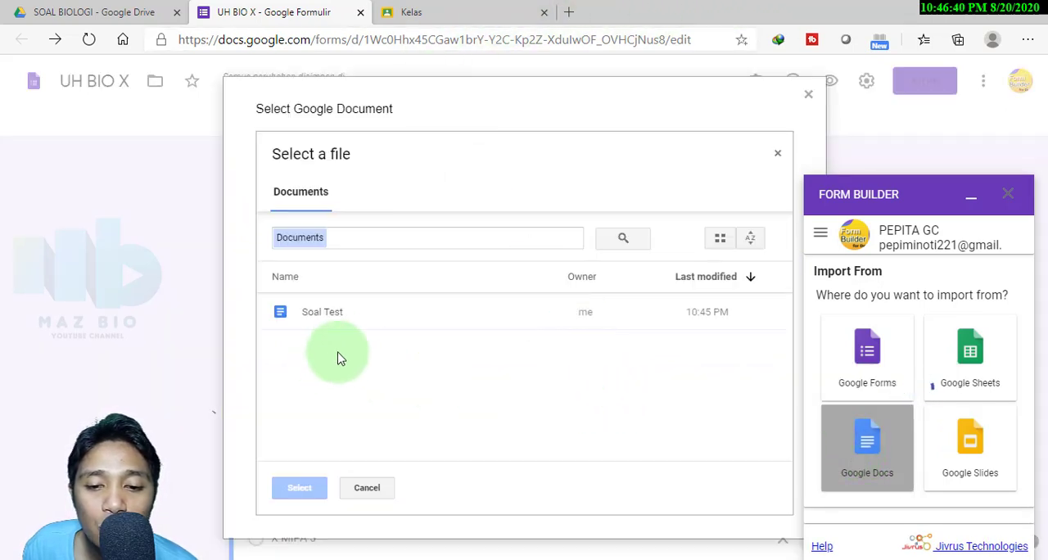
{"action": "left_click", "coordinate": [319, 312]}
{"action": "left_click", "coordinate": [303, 491]}
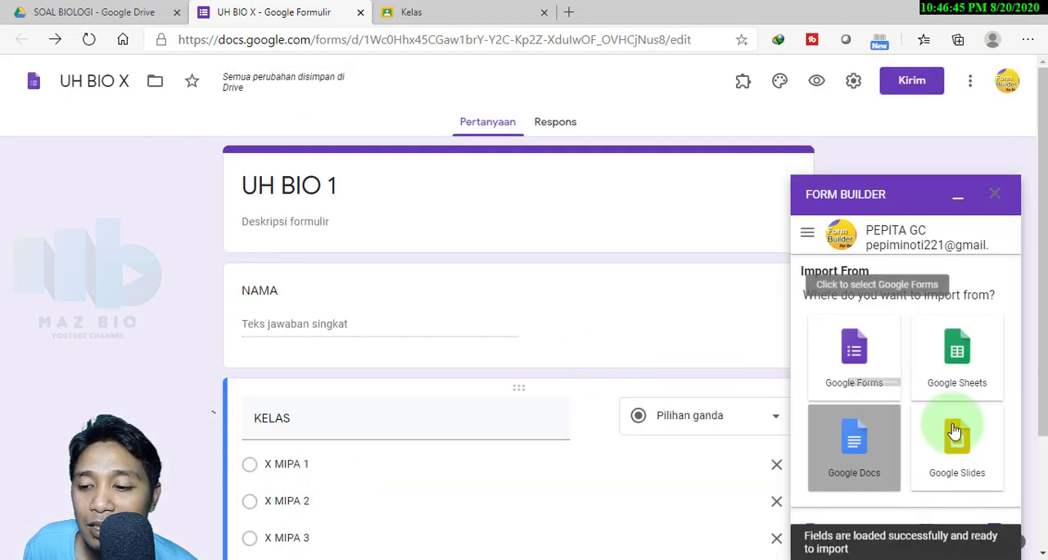
Review the loaded question list, the import position and the available option types in Form Builder
{"action": "scroll", "coordinate": [950, 430], "scroll_direction": "down", "scroll_amount": 2}
{"action": "scroll", "coordinate": [953, 422], "scroll_direction": "down", "scroll_amount": 5}
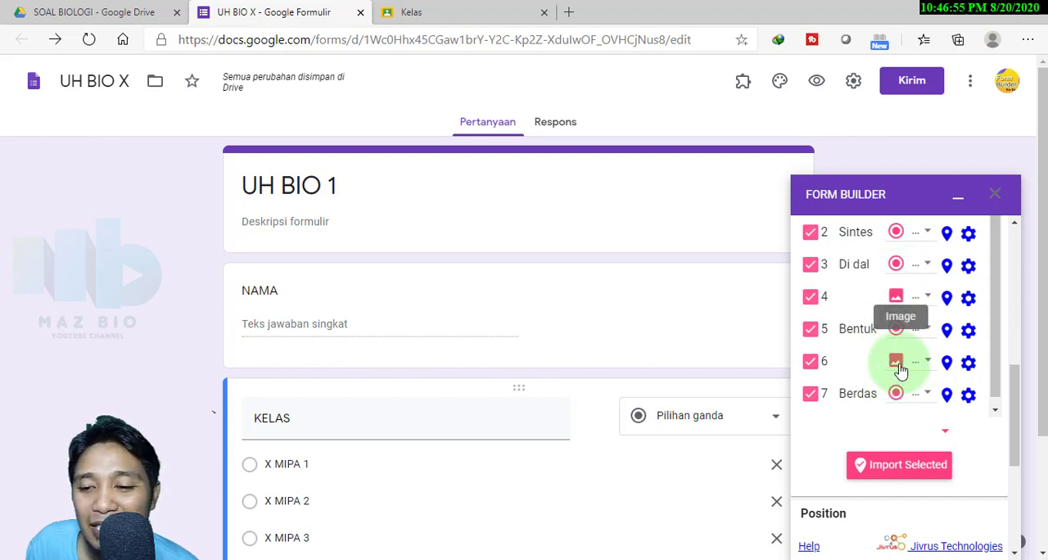
{"action": "scroll", "coordinate": [901, 417], "scroll_direction": "down", "scroll_amount": 5}
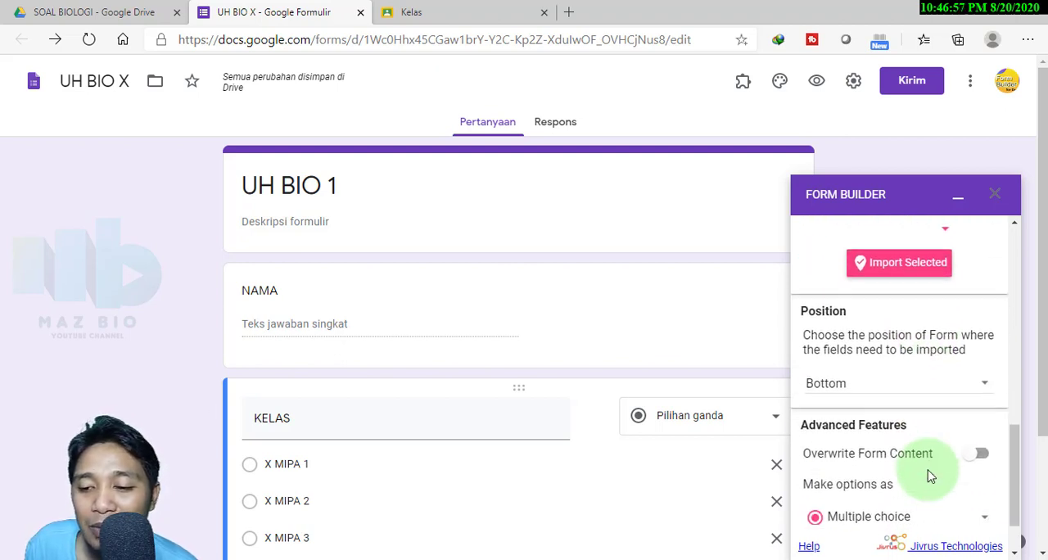
{"action": "scroll", "coordinate": [929, 473], "scroll_direction": "down", "scroll_amount": 2}
{"action": "scroll", "coordinate": [908, 464], "scroll_direction": "down", "scroll_amount": 2}
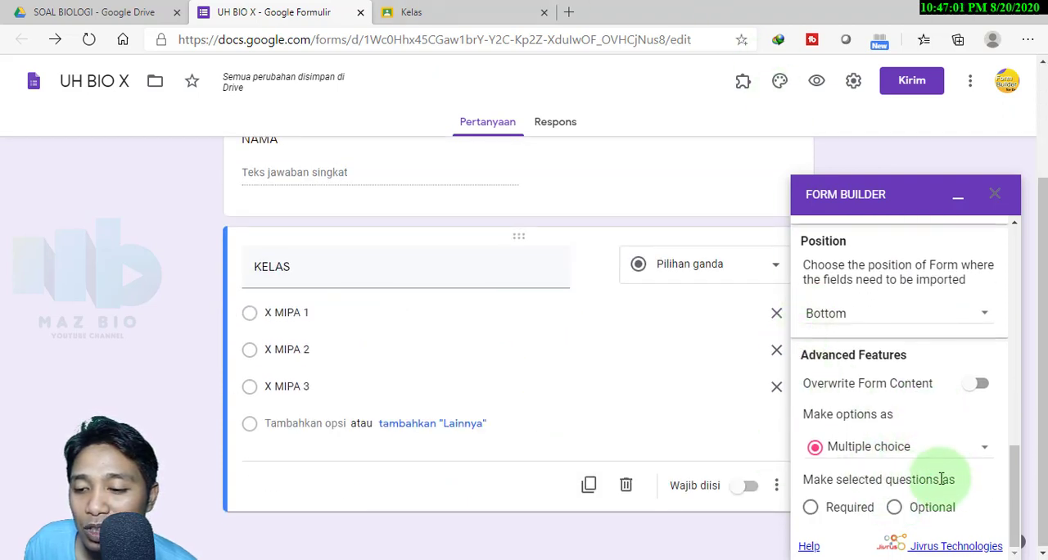
{"action": "left_click", "coordinate": [985, 455]}
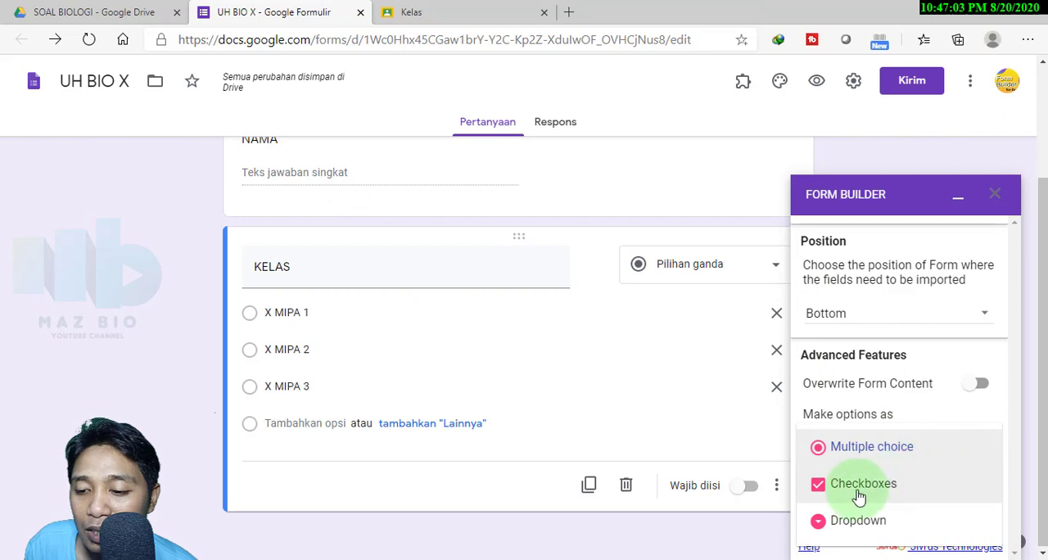
{"action": "left_click", "coordinate": [986, 363]}
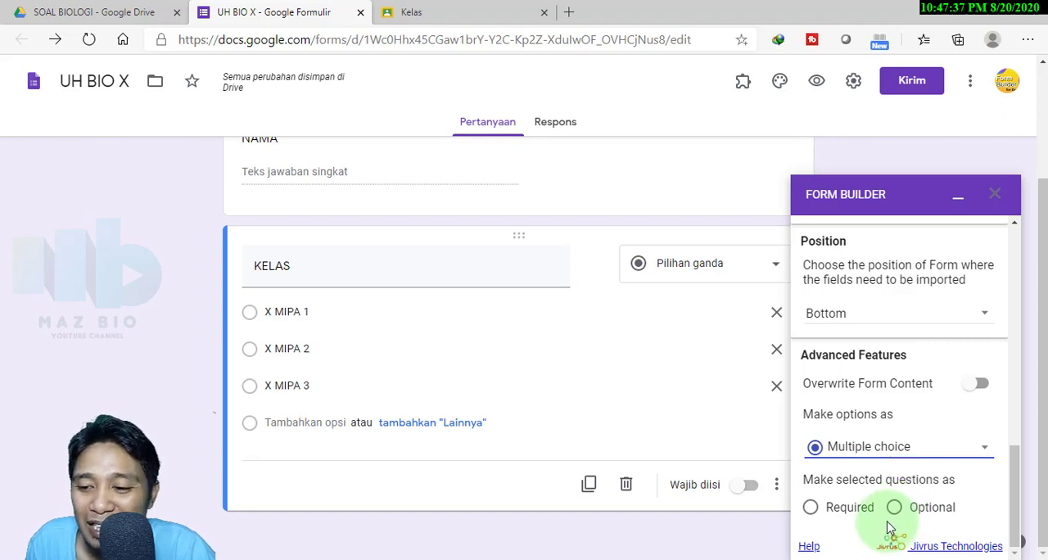
Try to import the selected questions with the position set to After, and return the position to Bottom
{"action": "scroll", "coordinate": [902, 427], "scroll_direction": "up", "scroll_amount": 2}
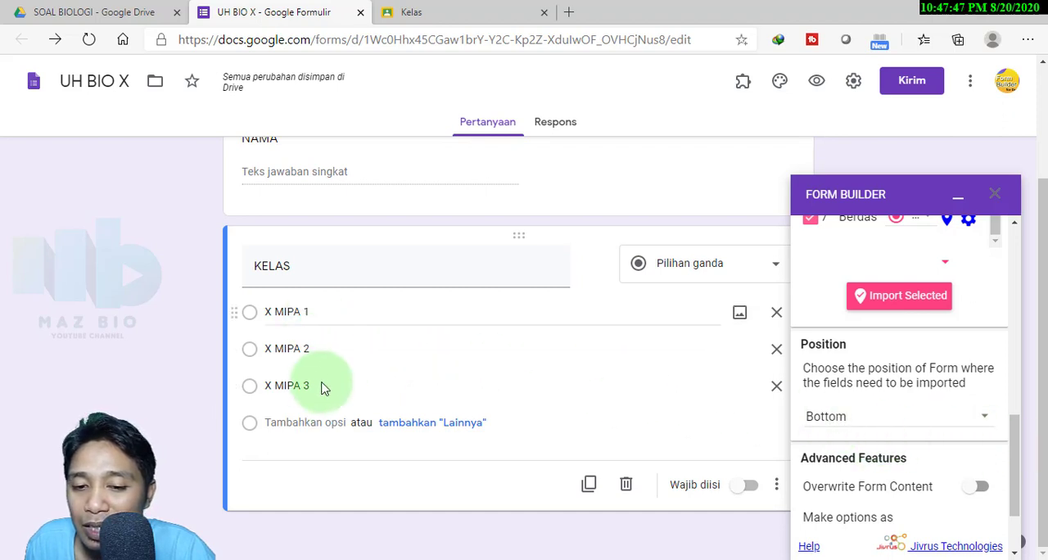
{"action": "left_click", "coordinate": [986, 420]}
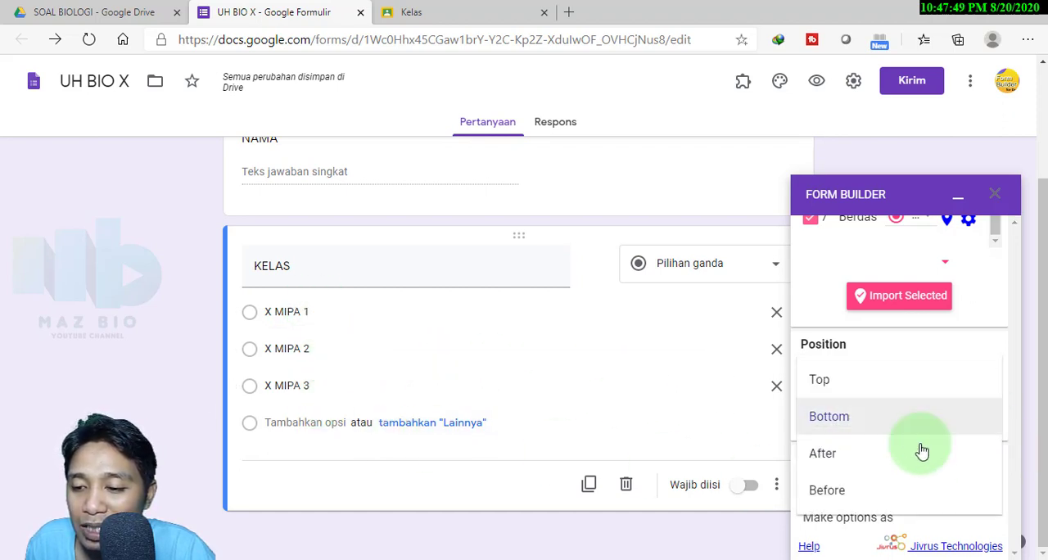
{"action": "left_click", "coordinate": [840, 461]}
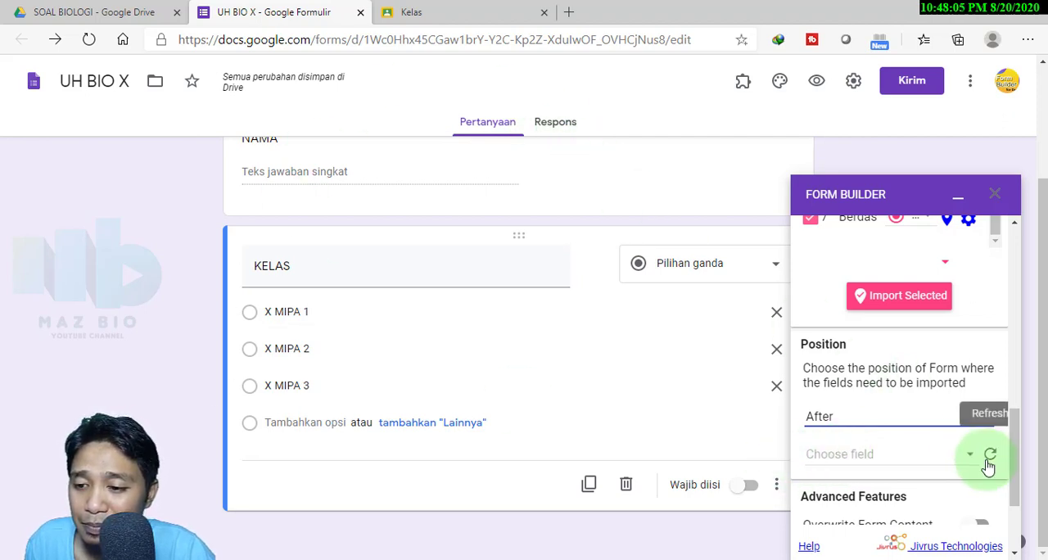
{"action": "left_click", "coordinate": [874, 297]}
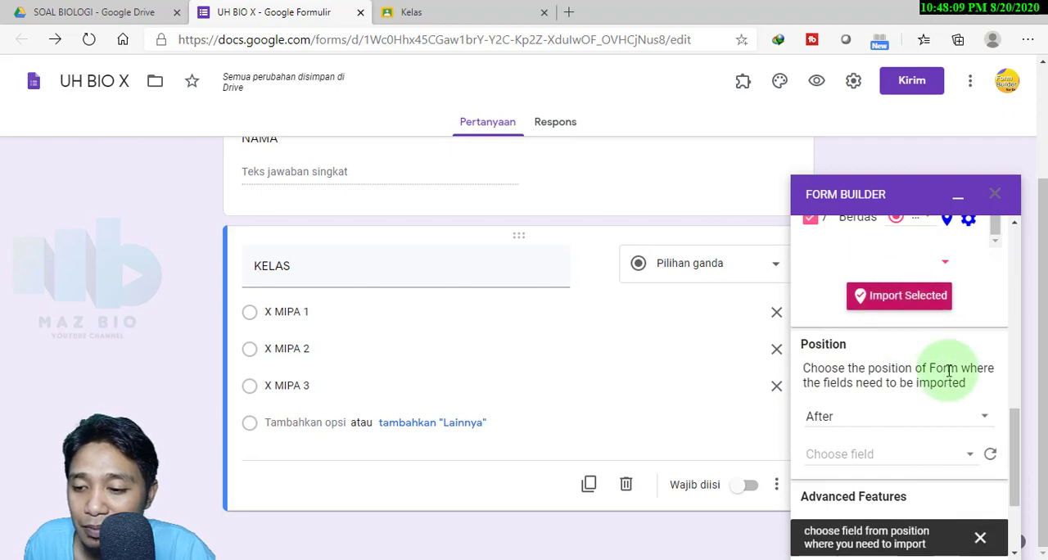
{"action": "left_click", "coordinate": [965, 421]}
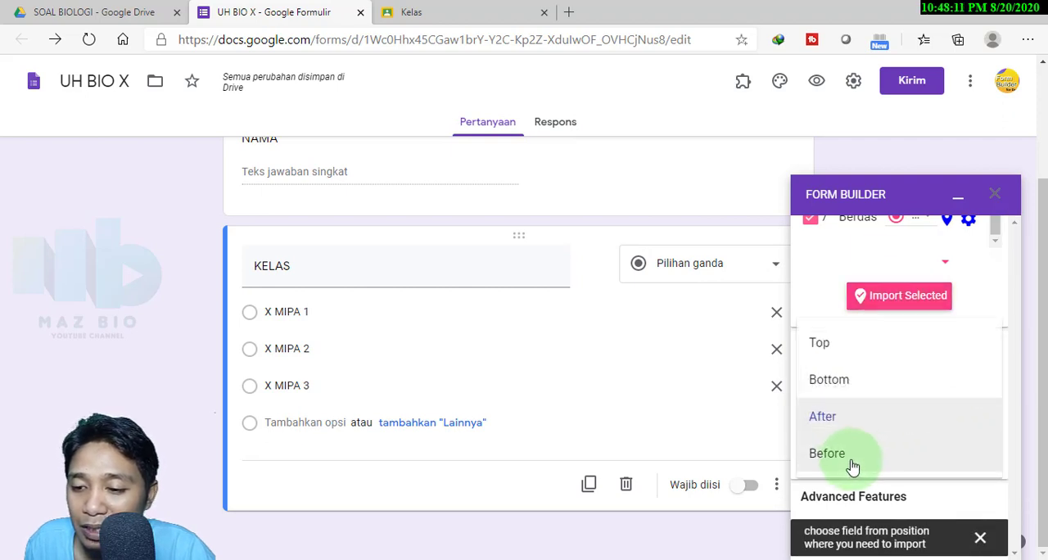
{"action": "left_click", "coordinate": [833, 381]}
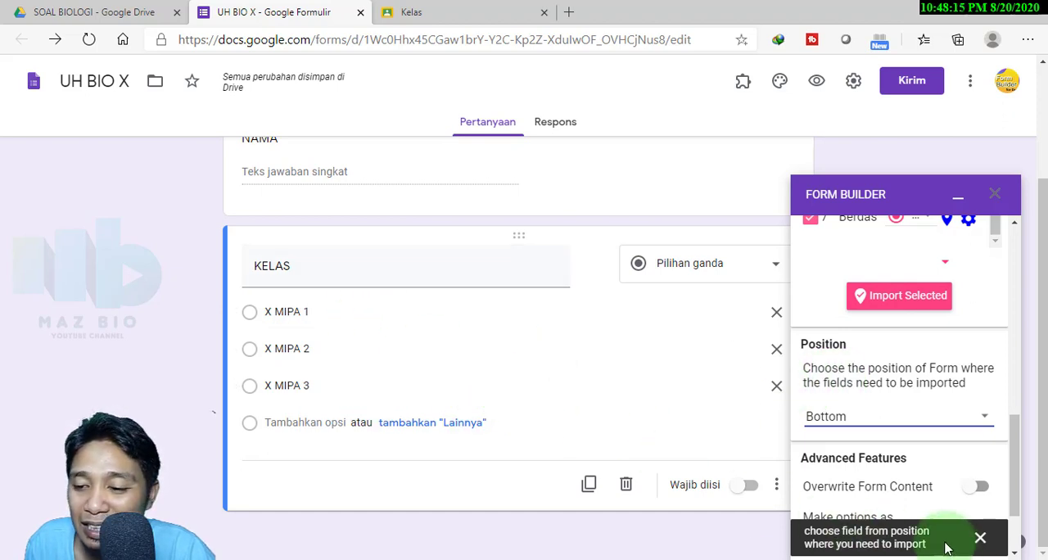
Import the selected questions at the bottom of the form, check them against the Word test, and close Form Builder
{"action": "left_click", "coordinate": [894, 308]}
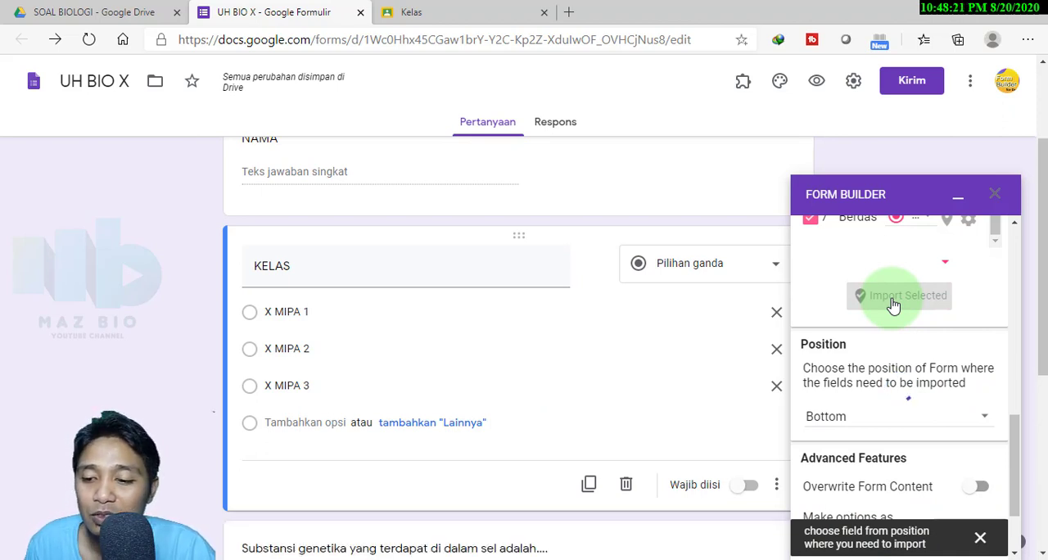
{"action": "scroll", "coordinate": [545, 339], "scroll_direction": "down", "scroll_amount": 2}
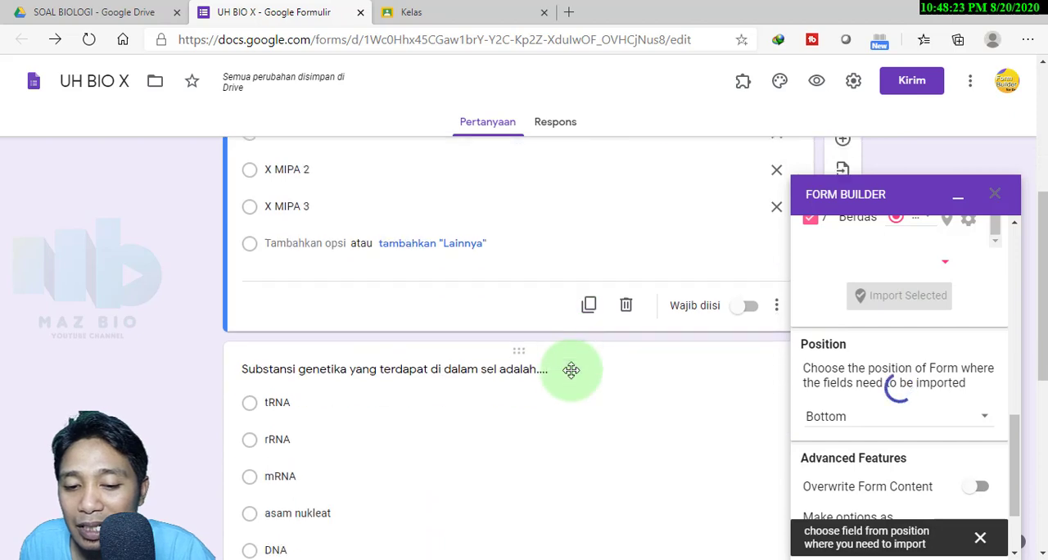
{"action": "scroll", "coordinate": [571, 370], "scroll_direction": "down", "scroll_amount": 7}
{"action": "scroll", "coordinate": [573, 373], "scroll_direction": "down", "scroll_amount": 2}
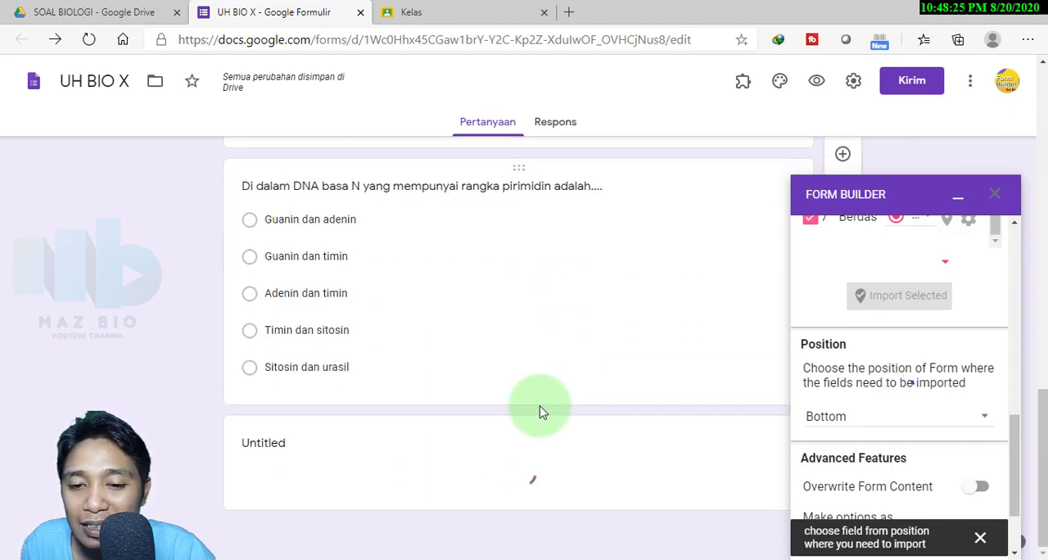
{"action": "left_click", "coordinate": [355, 558]}
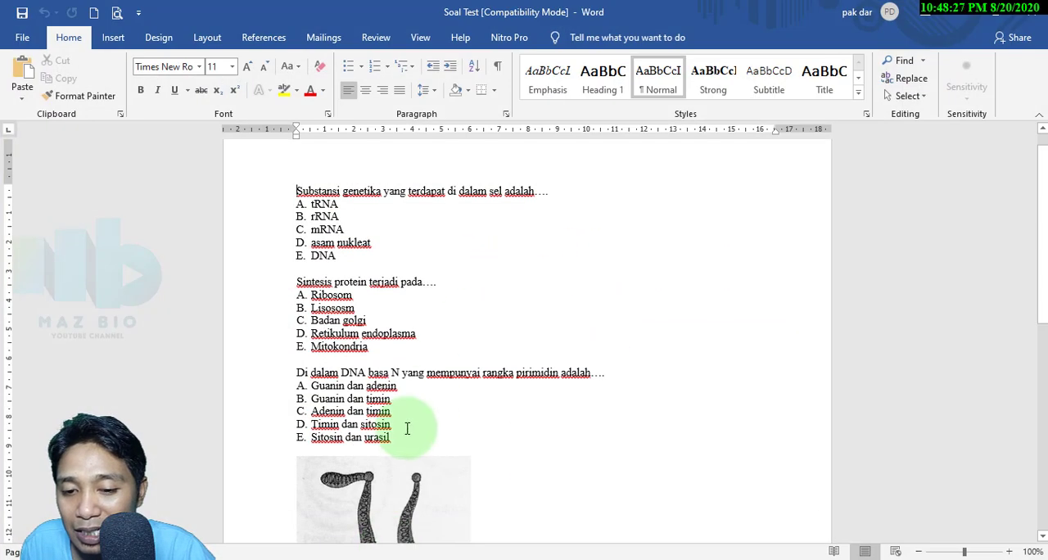
{"action": "left_click", "coordinate": [237, 557]}
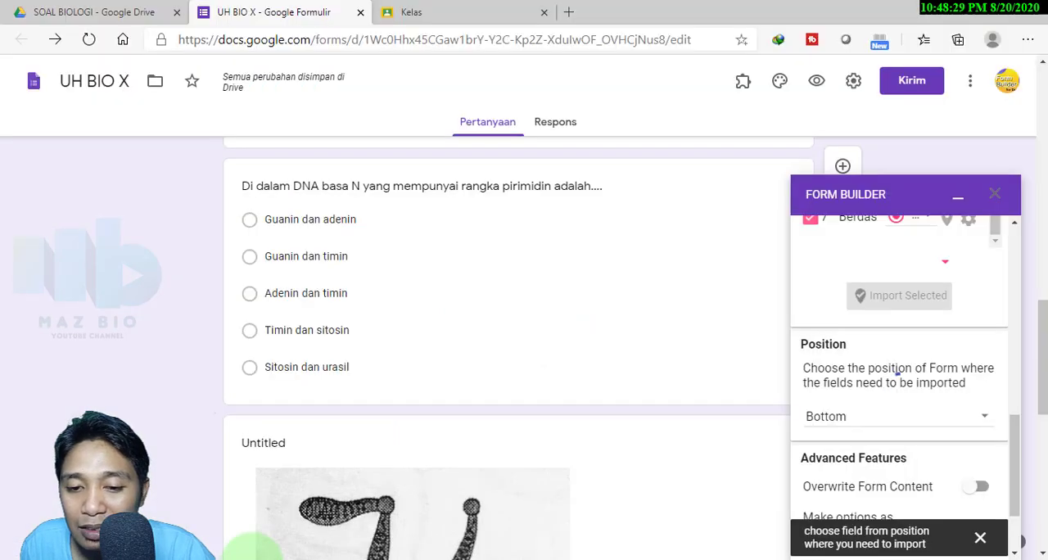
{"action": "scroll", "coordinate": [471, 339], "scroll_direction": "down", "scroll_amount": 7}
{"action": "scroll", "coordinate": [472, 340], "scroll_direction": "down", "scroll_amount": 5}
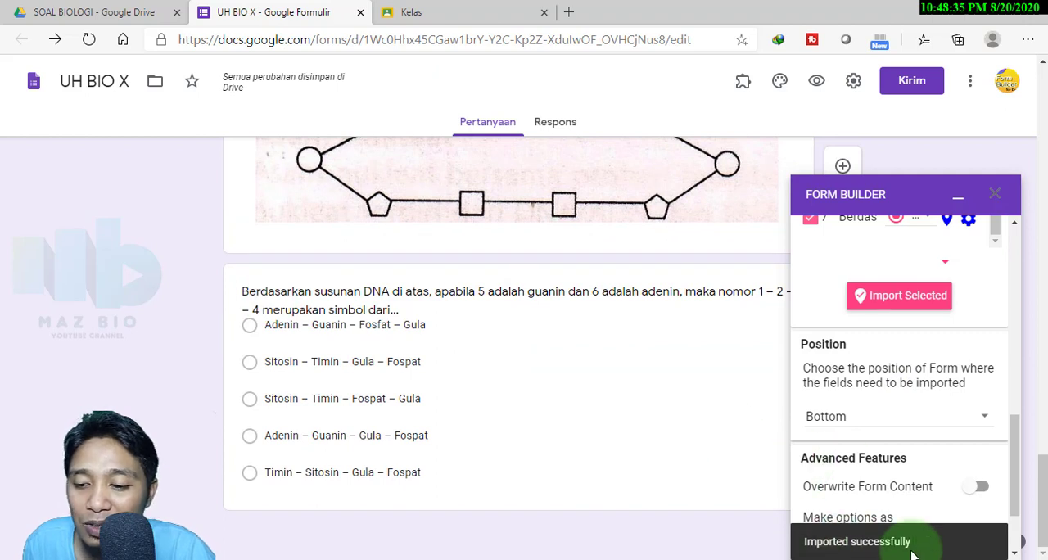
{"action": "left_click", "coordinate": [997, 196]}
Add a new section between the KELAS question and the first imported question
{"action": "left_click_drag", "start_coordinate": [1040, 502], "coordinate": [1038, 174]}
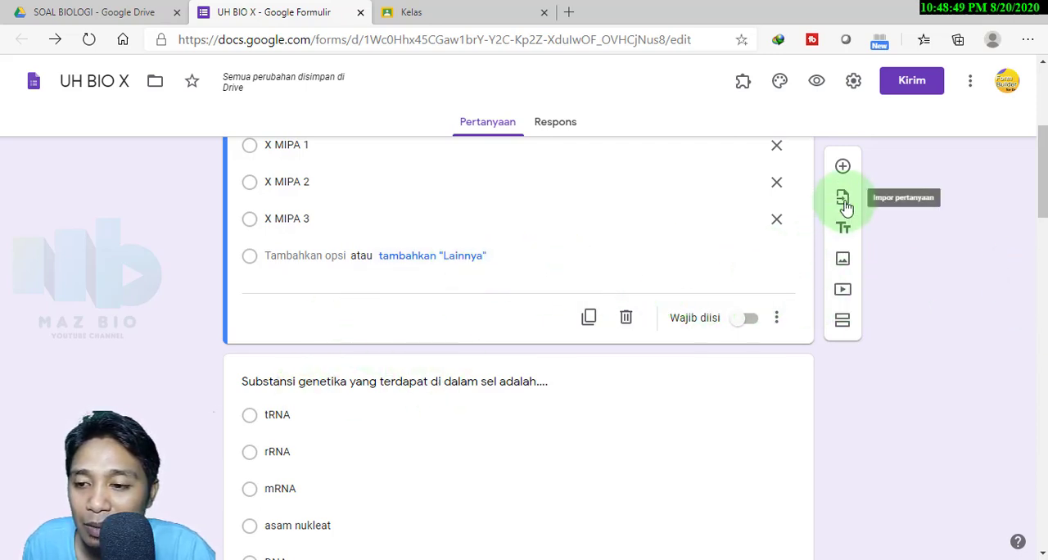
{"action": "left_click", "coordinate": [731, 324]}
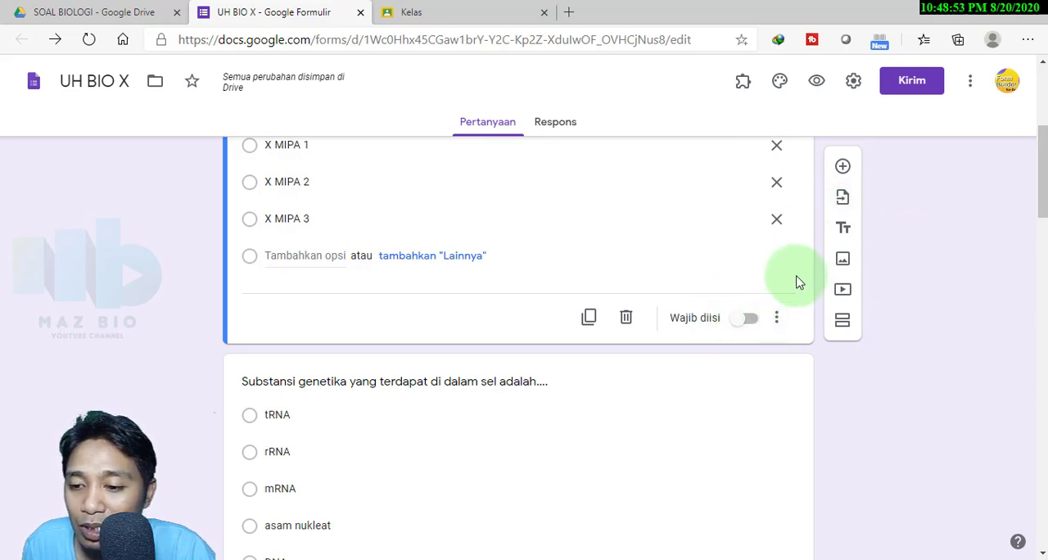
{"action": "left_click", "coordinate": [842, 324]}
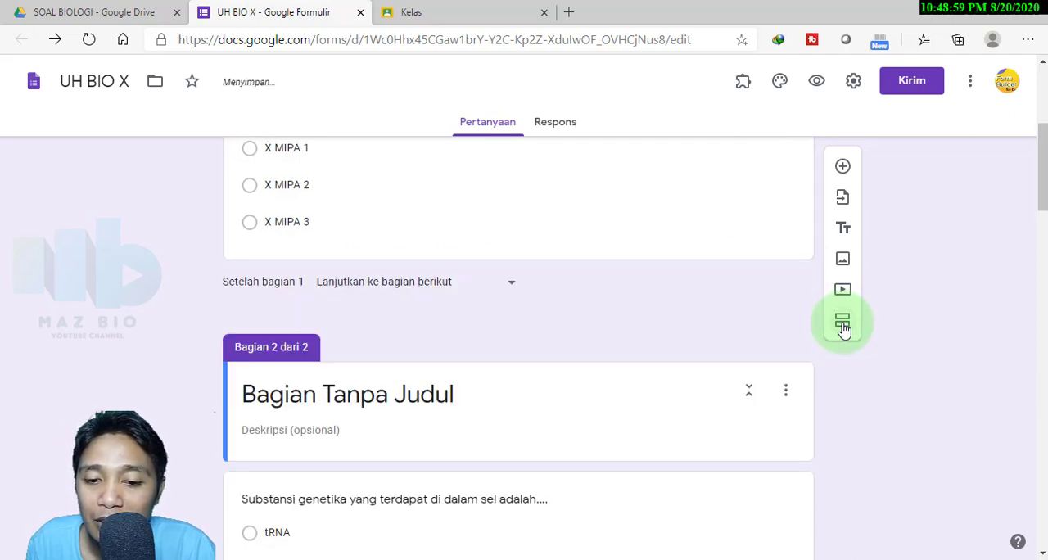
Title the second section SOAL
{"action": "triple_click", "coordinate": [464, 392]}
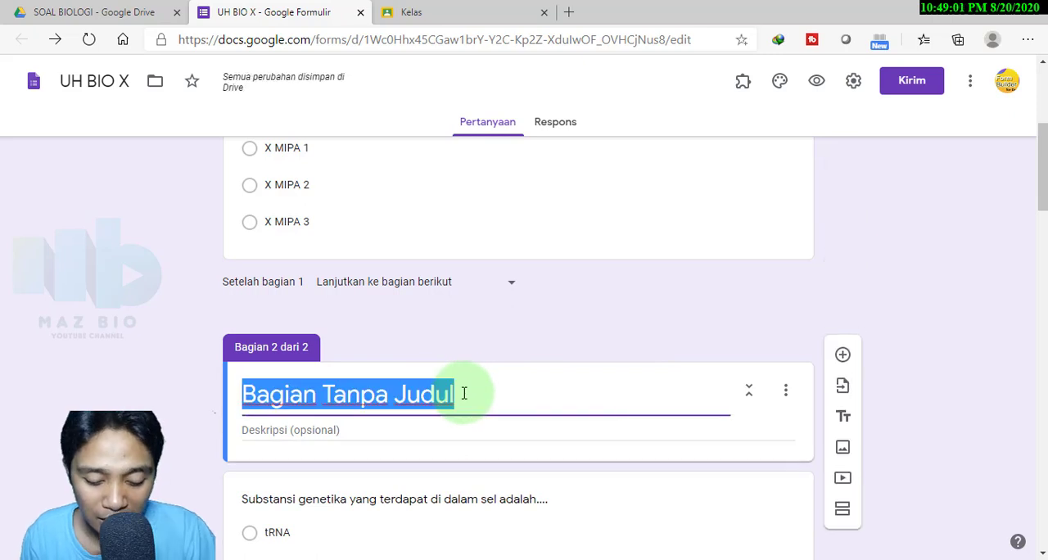
{"action": "type", "text": "sO"}
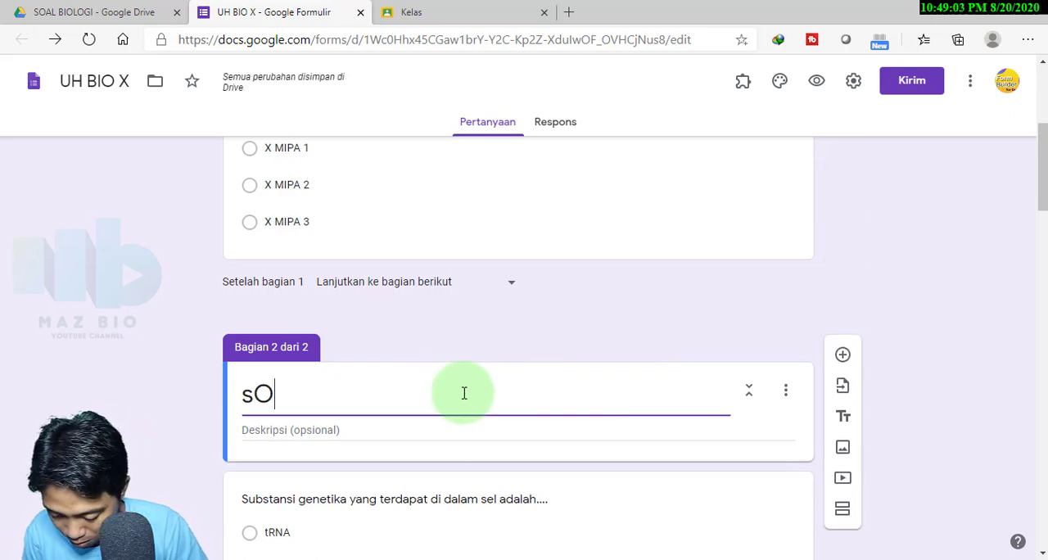
{"action": "key", "text": "BackSpace"}
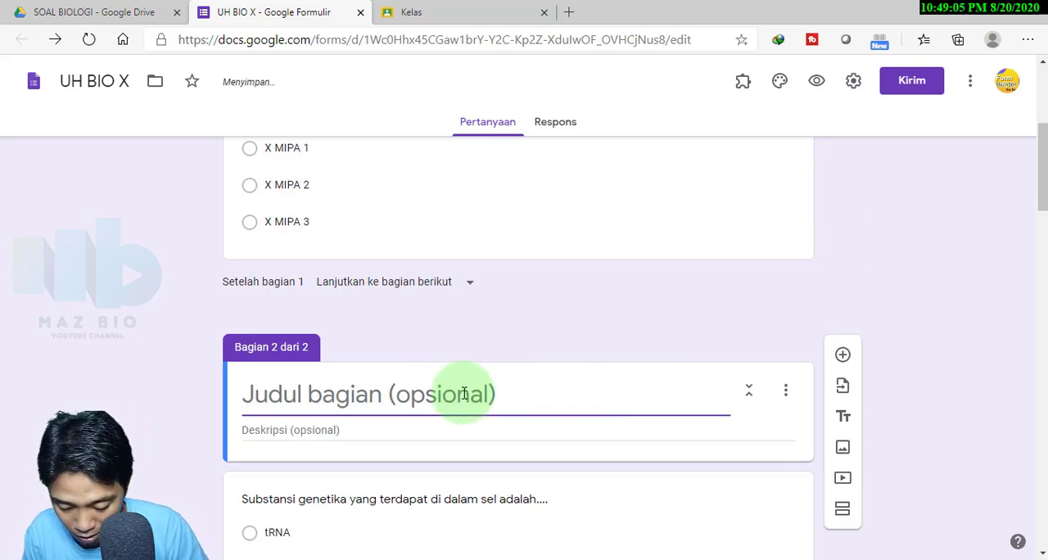
{"action": "type", "text": "SOAL"}
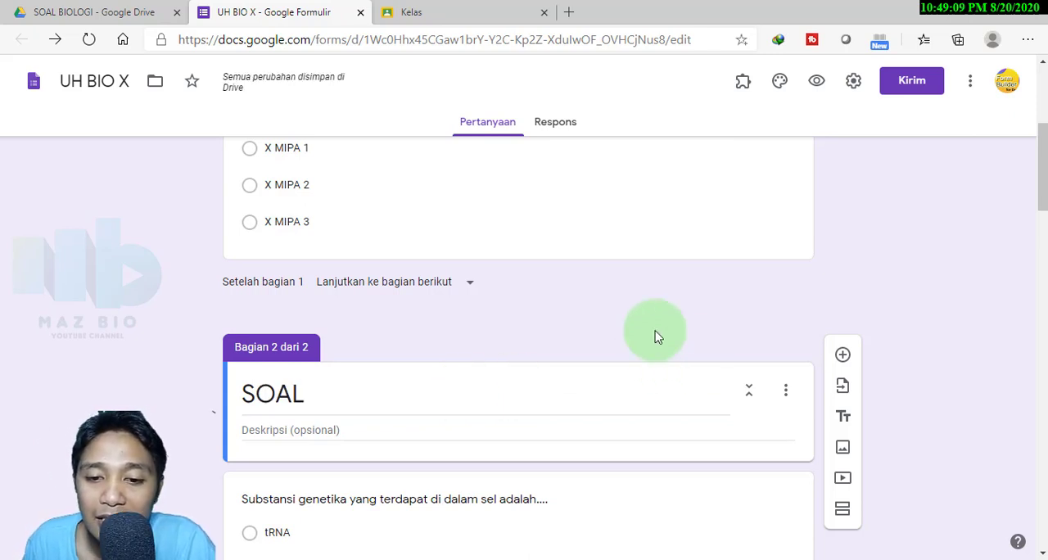
Enable the 'Jadikan ini sebagai kuis' option in the form's settings and save them
{"action": "scroll", "coordinate": [592, 335], "scroll_direction": "up", "scroll_amount": 4}
{"action": "scroll", "coordinate": [591, 335], "scroll_direction": "down", "scroll_amount": 8}
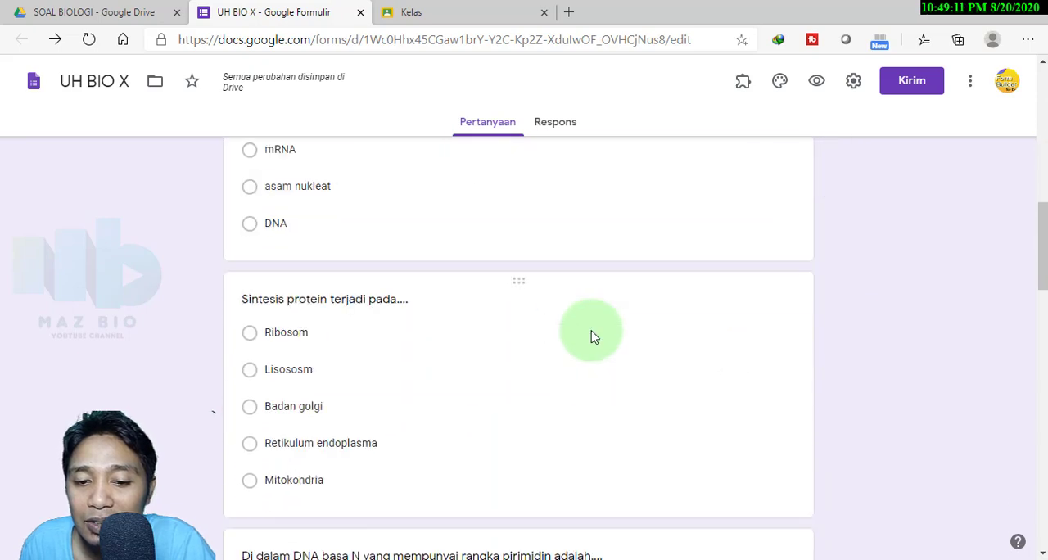
{"action": "scroll", "coordinate": [592, 335], "scroll_direction": "up", "scroll_amount": 8}
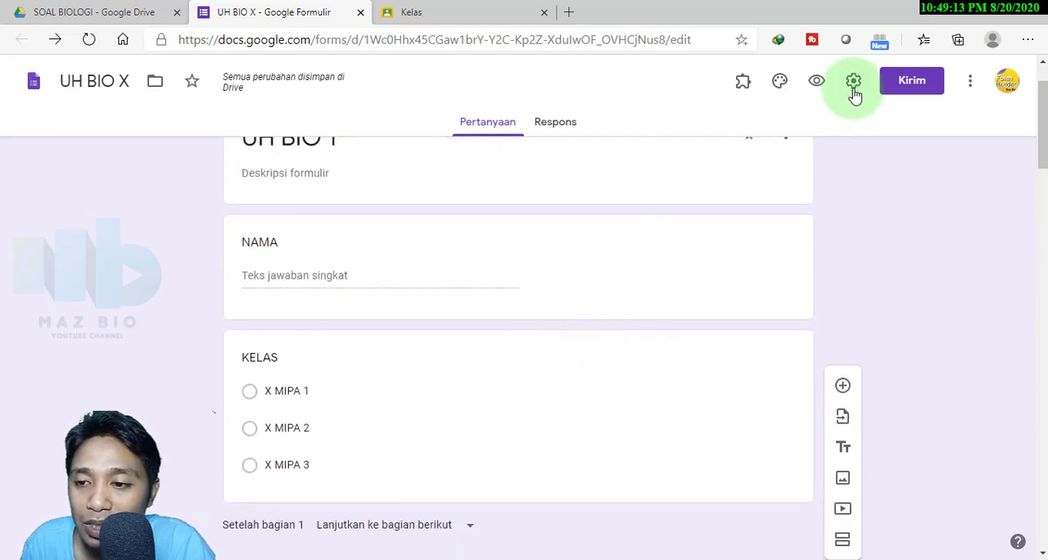
{"action": "left_click", "coordinate": [854, 87]}
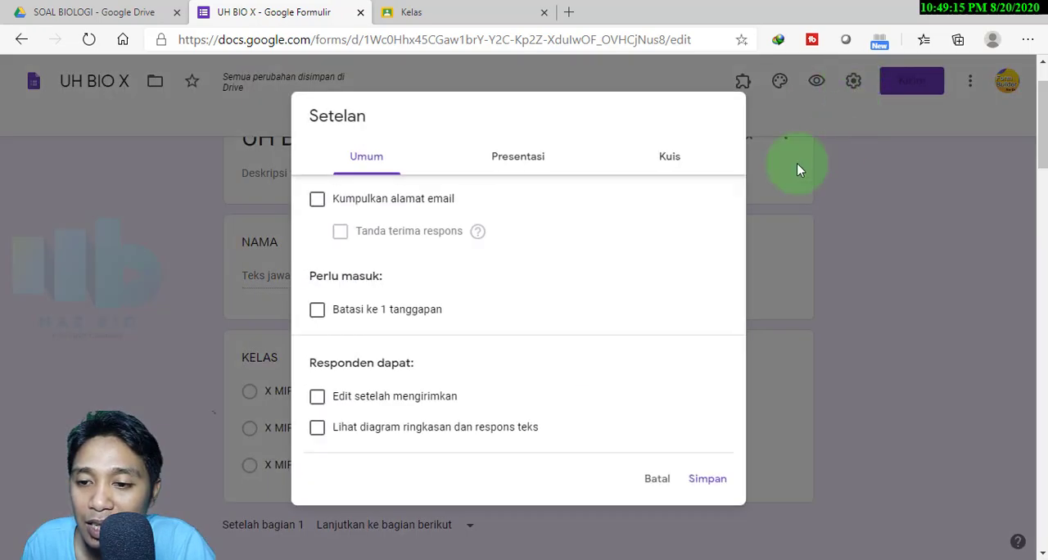
{"action": "left_click", "coordinate": [670, 161]}
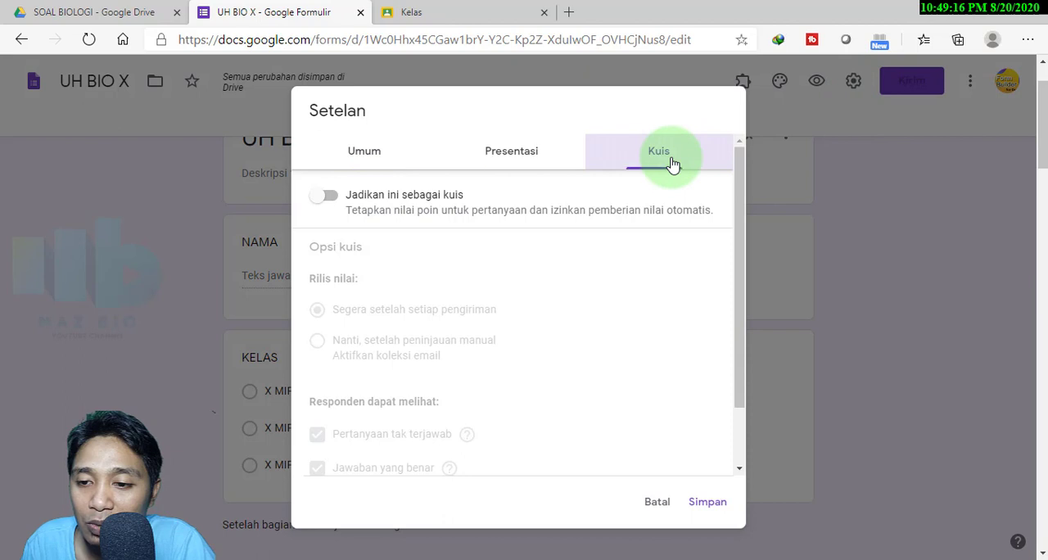
{"action": "left_click", "coordinate": [327, 196]}
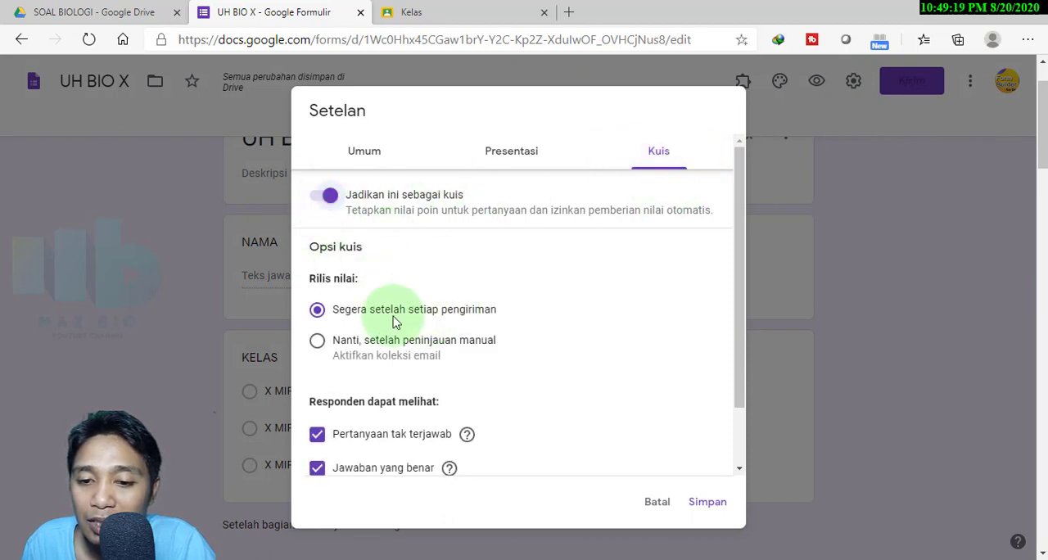
{"action": "left_click", "coordinate": [366, 151]}
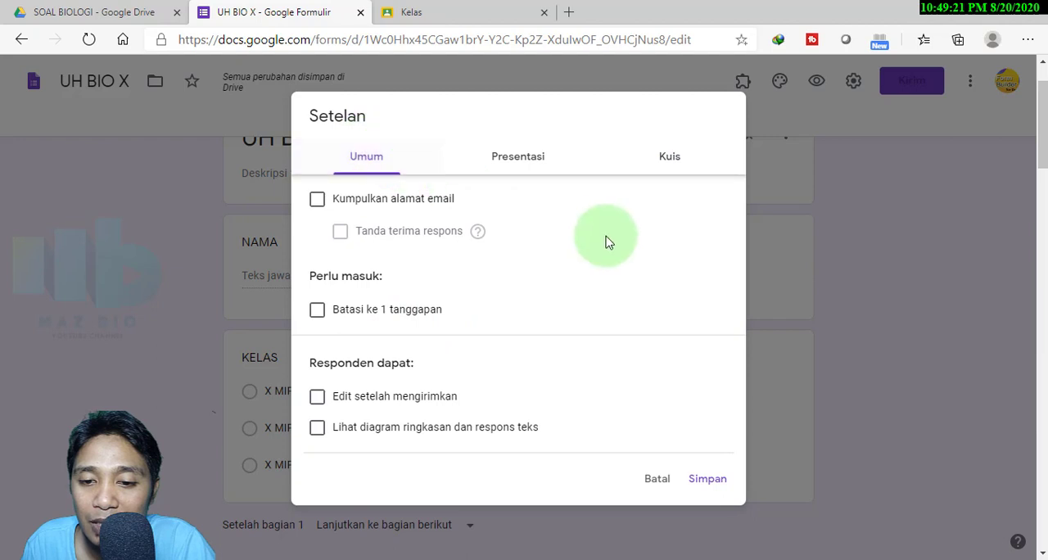
{"action": "left_click", "coordinate": [705, 483]}
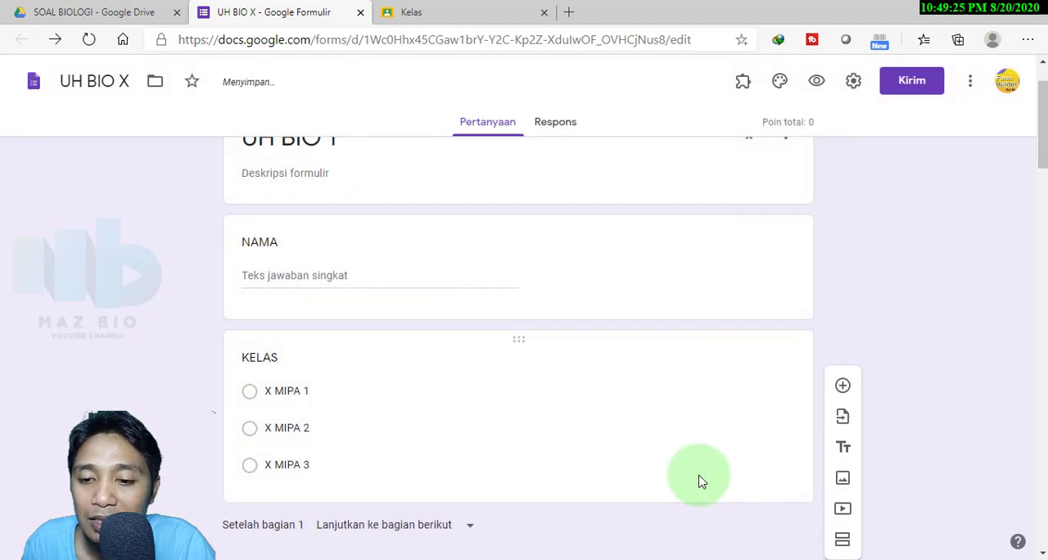
Give the genetic substance question ("Substansi genetika...") 20 points and mark tRNA as its correct answer
{"action": "scroll", "coordinate": [482, 386], "scroll_direction": "down", "scroll_amount": 4}
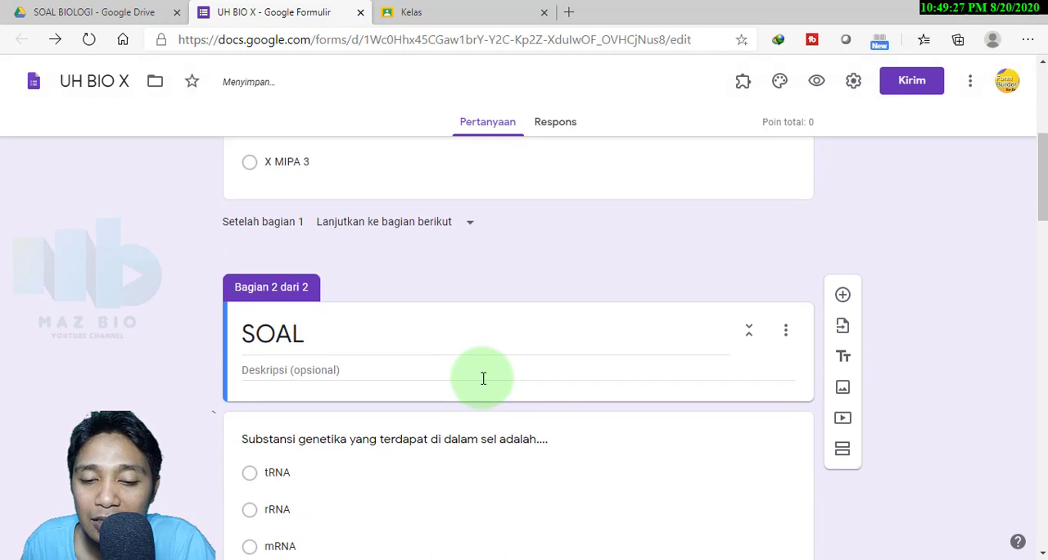
{"action": "scroll", "coordinate": [482, 382], "scroll_direction": "down", "scroll_amount": 4}
{"action": "left_click", "coordinate": [516, 245]}
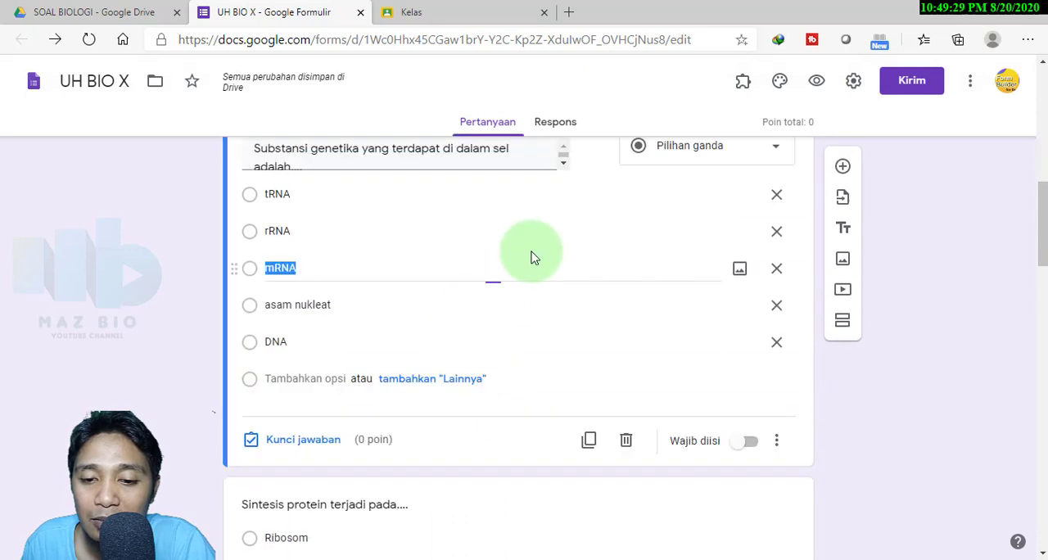
{"action": "scroll", "coordinate": [620, 421], "scroll_direction": "down", "scroll_amount": 2}
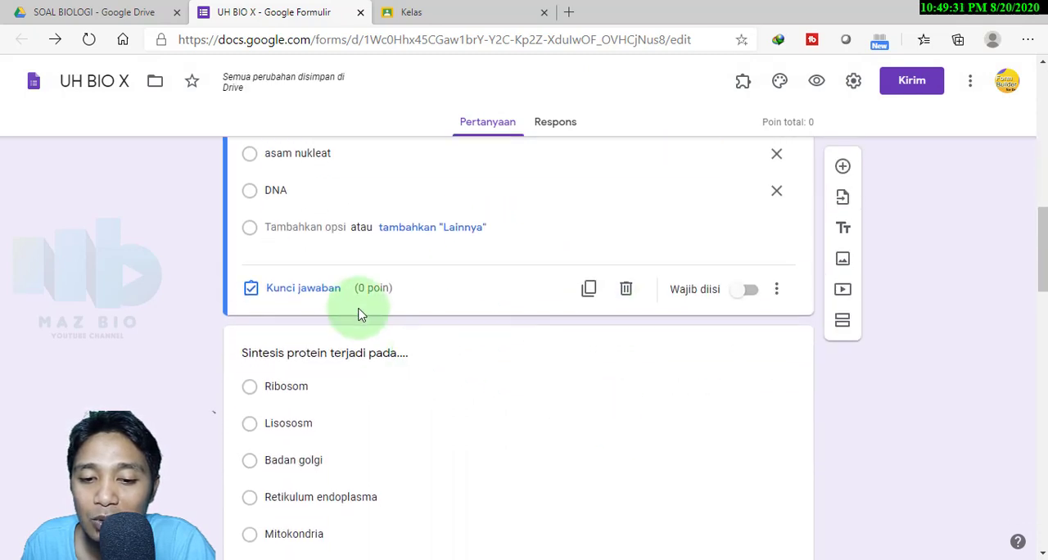
{"action": "left_click", "coordinate": [313, 358]}
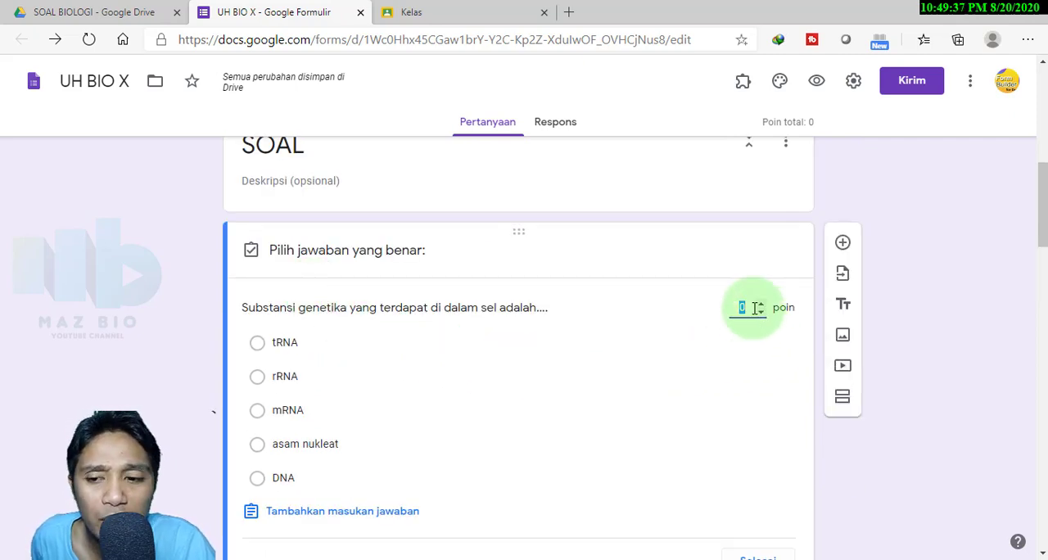
{"action": "type", "text": "20"}
{"action": "left_click", "coordinate": [257, 342]}
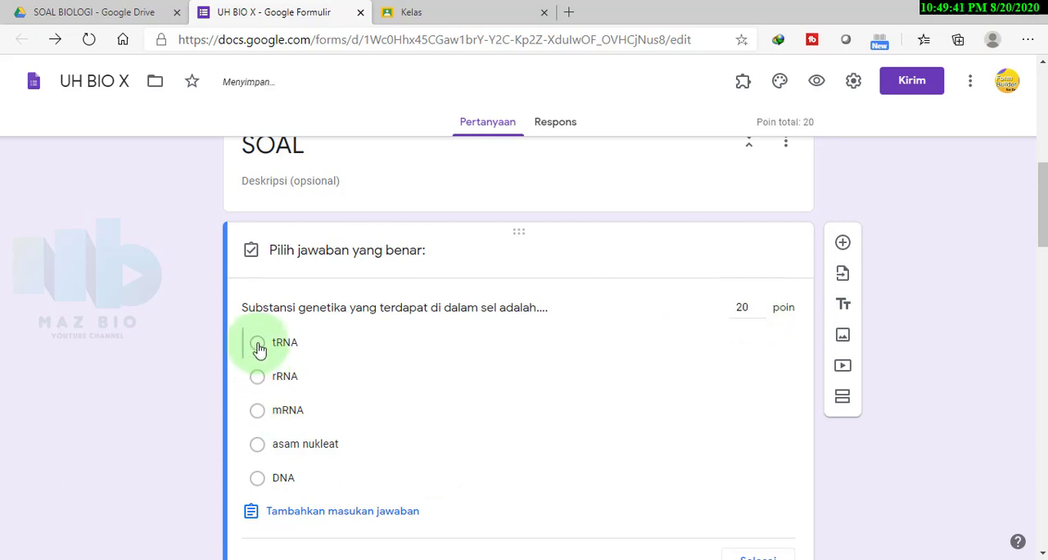
Mark Ribosom as the correct answer to the protein synthesis question ("Sintesis protein...") and give it 20 points
{"action": "scroll", "coordinate": [257, 344], "scroll_direction": "down", "scroll_amount": 4}
{"action": "left_click", "coordinate": [451, 467]}
{"action": "left_click", "coordinate": [289, 444]}
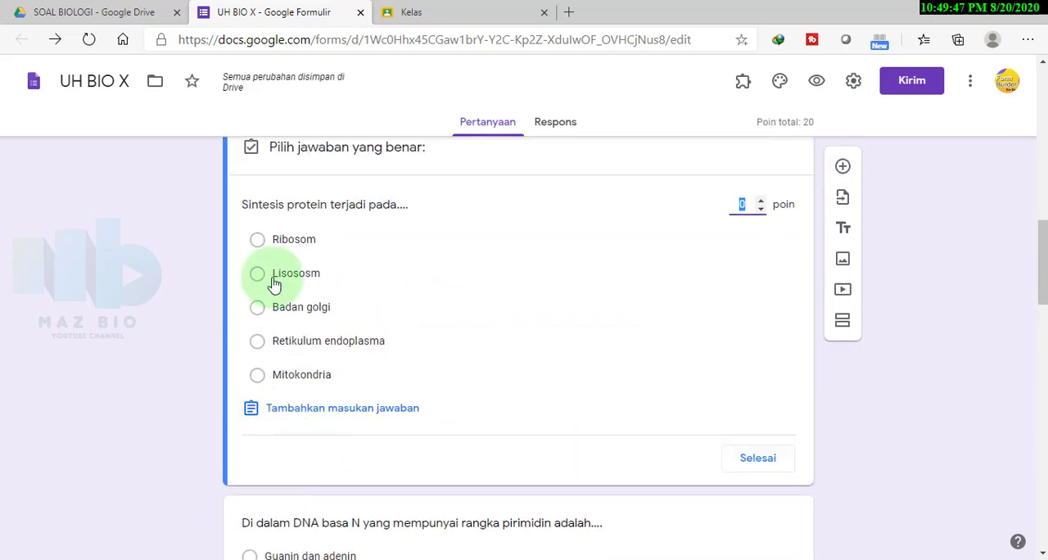
{"action": "left_click", "coordinate": [257, 239]}
{"action": "type", "text": "20"}
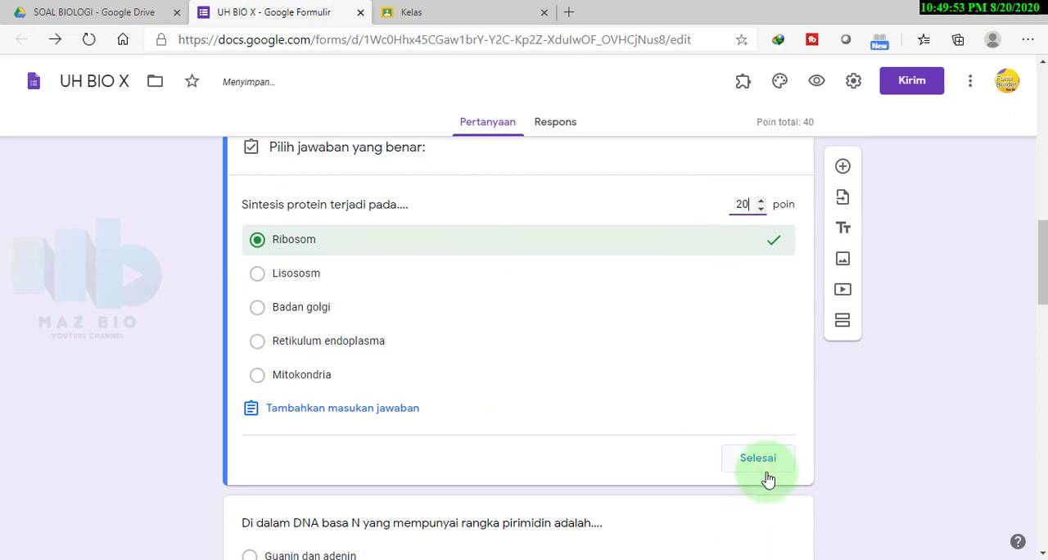
{"action": "left_click", "coordinate": [757, 466]}
Mark 'Guanin dan timin' as the correct answer to the pyrimidine base question and assign it 20 points
{"action": "left_click", "coordinate": [576, 485]}
{"action": "left_click", "coordinate": [260, 275]}
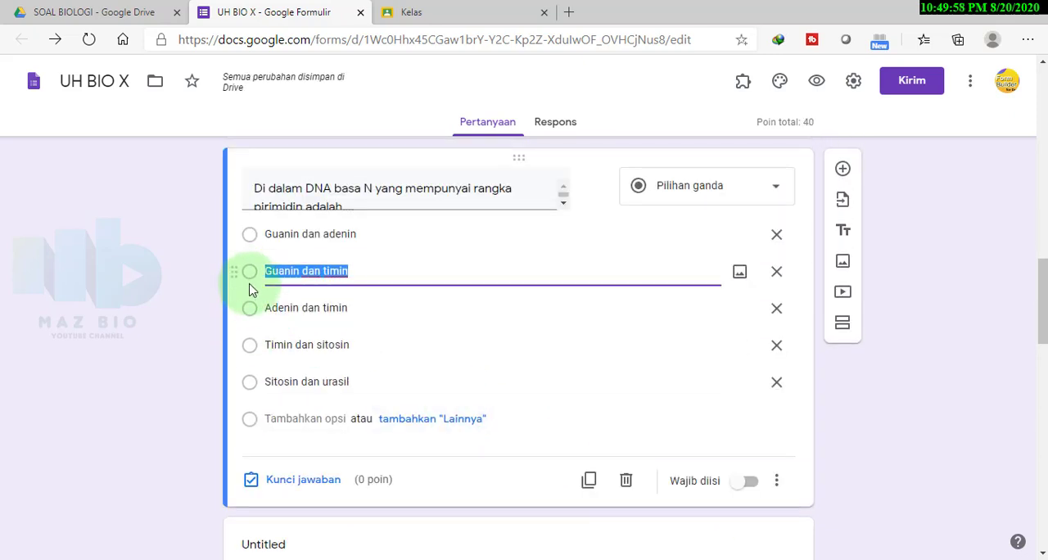
{"action": "left_click", "coordinate": [300, 481]}
{"action": "left_click", "coordinate": [743, 300]}
{"action": "left_click", "coordinate": [751, 232]}
{"action": "type", "text": "20"}
{"action": "left_click", "coordinate": [758, 487]}
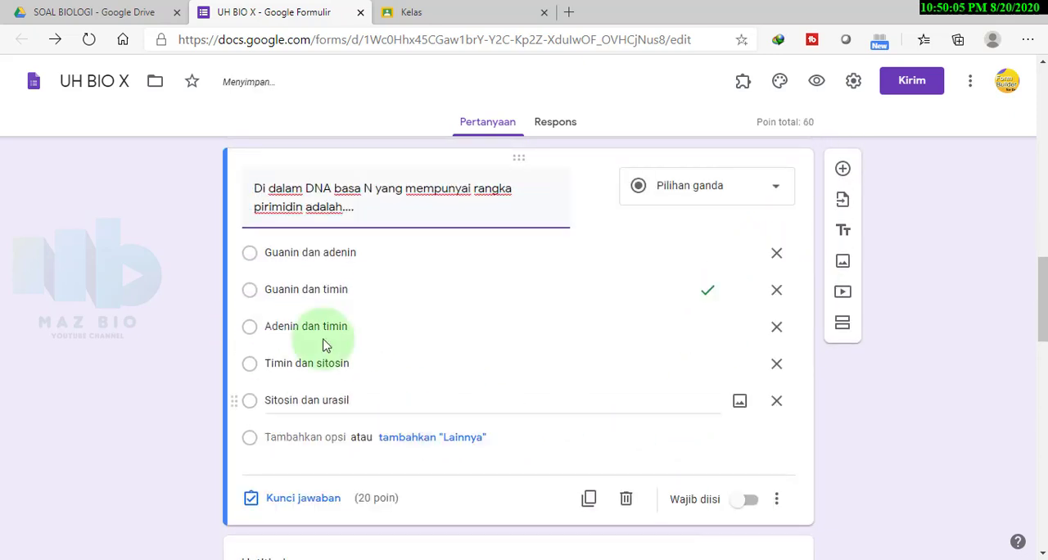
Assign 20 points to the chromosome shape question and mark 'Submetasentrik dan telosentrik' as correct
{"action": "scroll", "coordinate": [357, 477], "scroll_direction": "down", "scroll_amount": 2}
{"action": "left_click", "coordinate": [316, 346]}
{"action": "scroll", "coordinate": [428, 424], "scroll_direction": "down", "scroll_amount": 5}
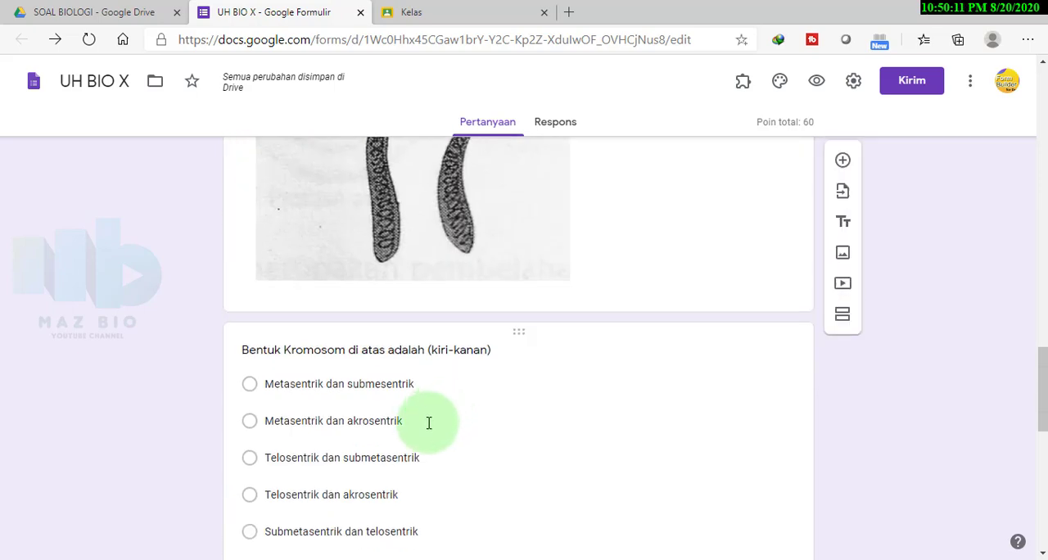
{"action": "left_click", "coordinate": [446, 455]}
{"action": "left_click", "coordinate": [320, 509]}
{"action": "type", "text": "20"}
{"action": "left_click", "coordinate": [257, 436]}
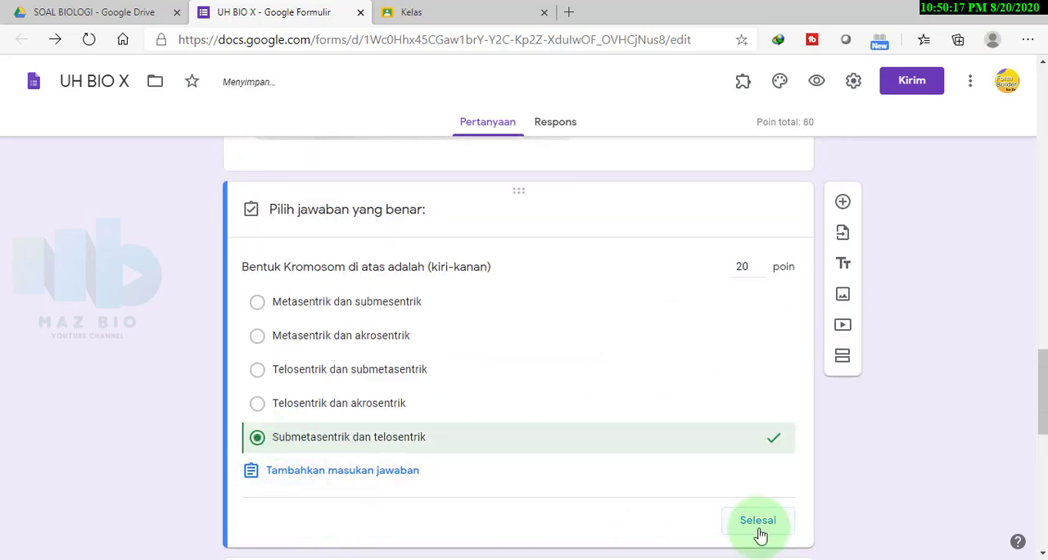
{"action": "left_click", "coordinate": [745, 520]}
Mark 'Sitosin – Timin – Fospat – Gula' as correct for the DNA structure question and give it 20 points
{"action": "scroll", "coordinate": [444, 474], "scroll_direction": "down", "scroll_amount": 5}
{"action": "left_click", "coordinate": [415, 456]}
{"action": "scroll", "coordinate": [332, 499], "scroll_direction": "down", "scroll_amount": 3}
{"action": "left_click", "coordinate": [322, 491]}
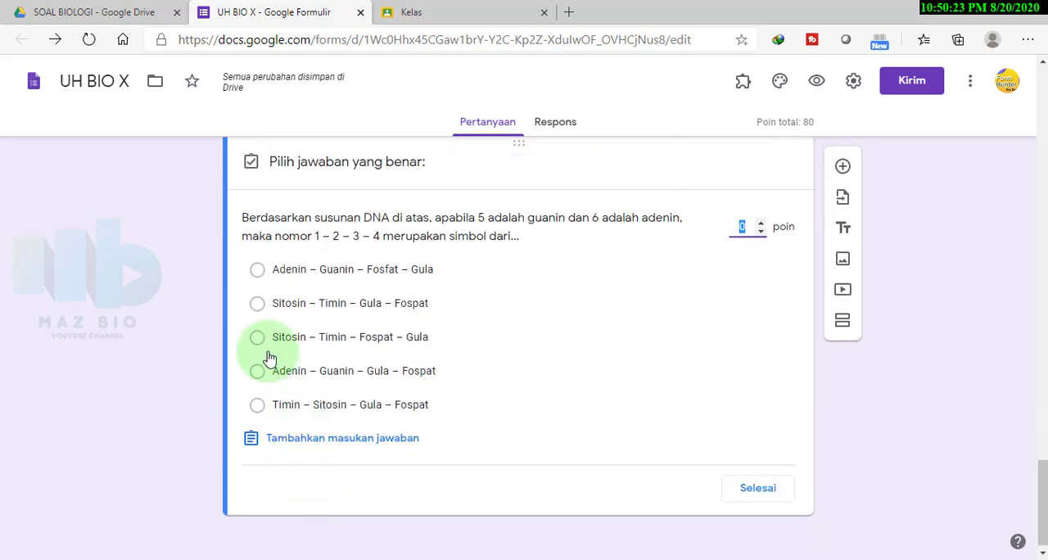
{"action": "left_click", "coordinate": [258, 337]}
{"action": "left_click_drag", "start_coordinate": [749, 226], "coordinate": [727, 227]}
{"action": "type", "text": "20"}
{"action": "left_click", "coordinate": [758, 488]}
Look back over the scored questions up to the beginning of the form, and close the form
{"action": "scroll", "coordinate": [674, 416], "scroll_direction": "up", "scroll_amount": 6}
{"action": "left_click", "coordinate": [718, 367]}
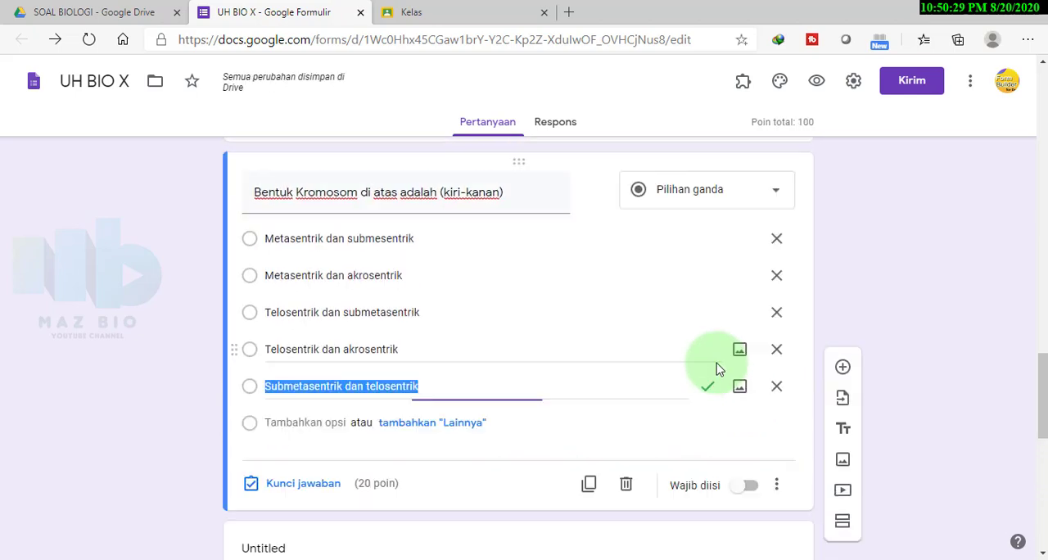
{"action": "scroll", "coordinate": [431, 488], "scroll_direction": "up", "scroll_amount": 6}
{"action": "scroll", "coordinate": [556, 421], "scroll_direction": "up", "scroll_amount": 3}
{"action": "left_click", "coordinate": [557, 415]}
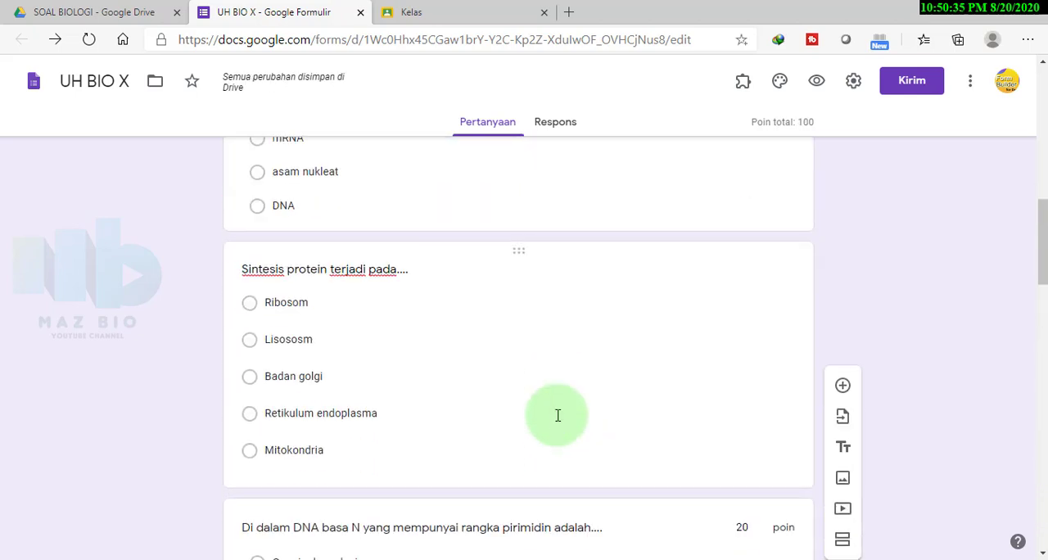
{"action": "scroll", "coordinate": [346, 496], "scroll_direction": "down", "scroll_amount": 2}
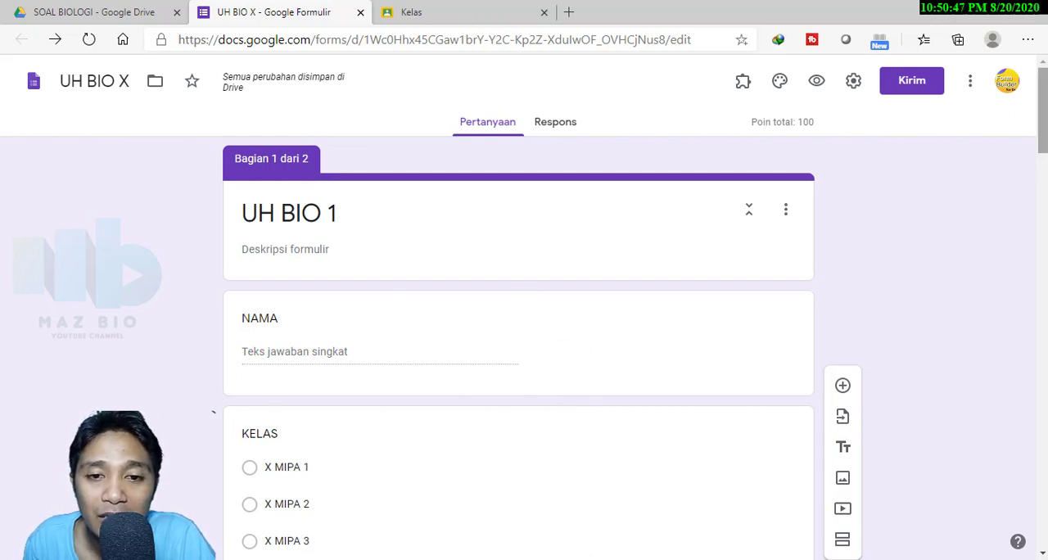
{"action": "left_click", "coordinate": [360, 14]}
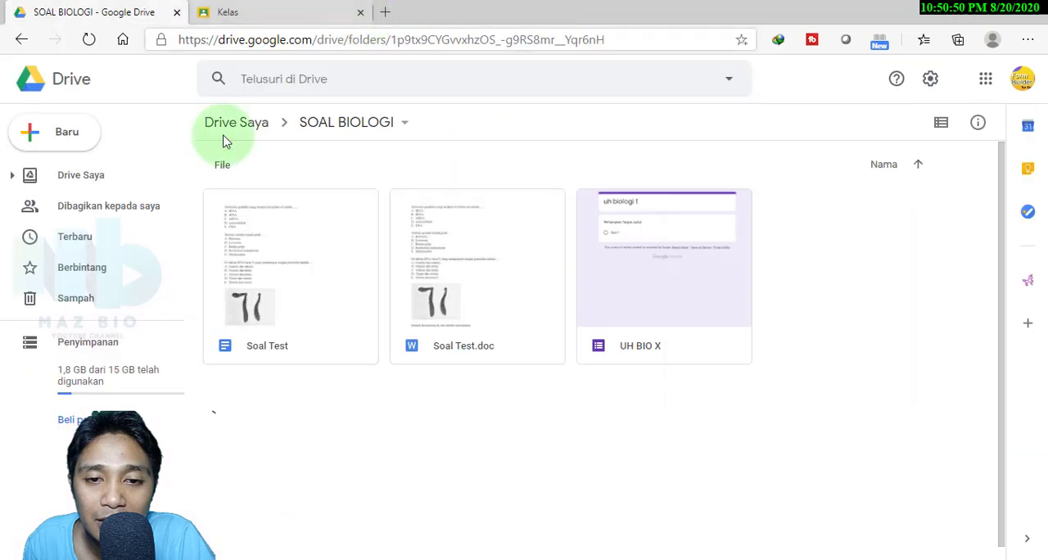
Check the class list in Google Classroom, return to Google Drive, and make a copy of the UH BIO X form
{"action": "left_click", "coordinate": [228, 15]}
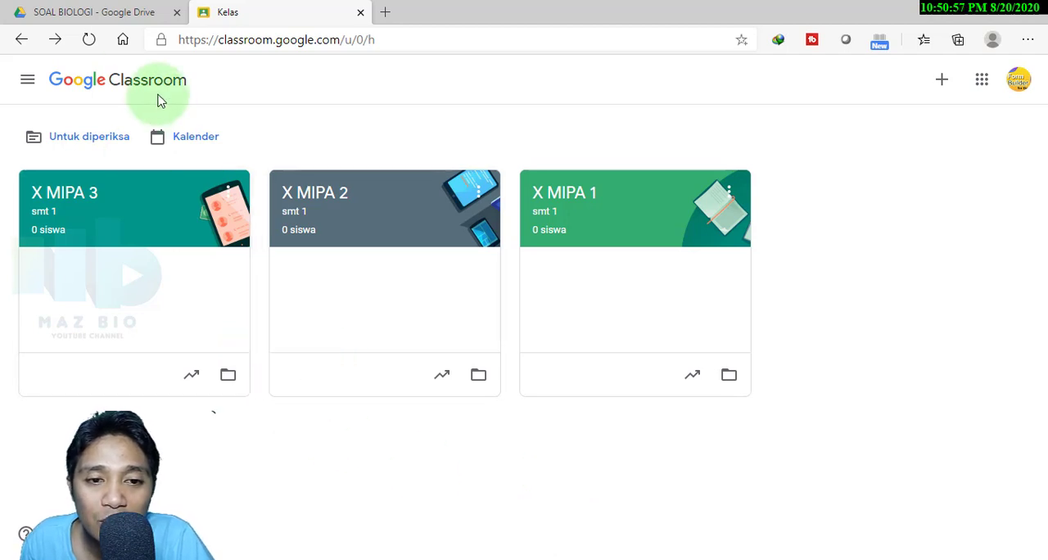
{"action": "left_click", "coordinate": [121, 21]}
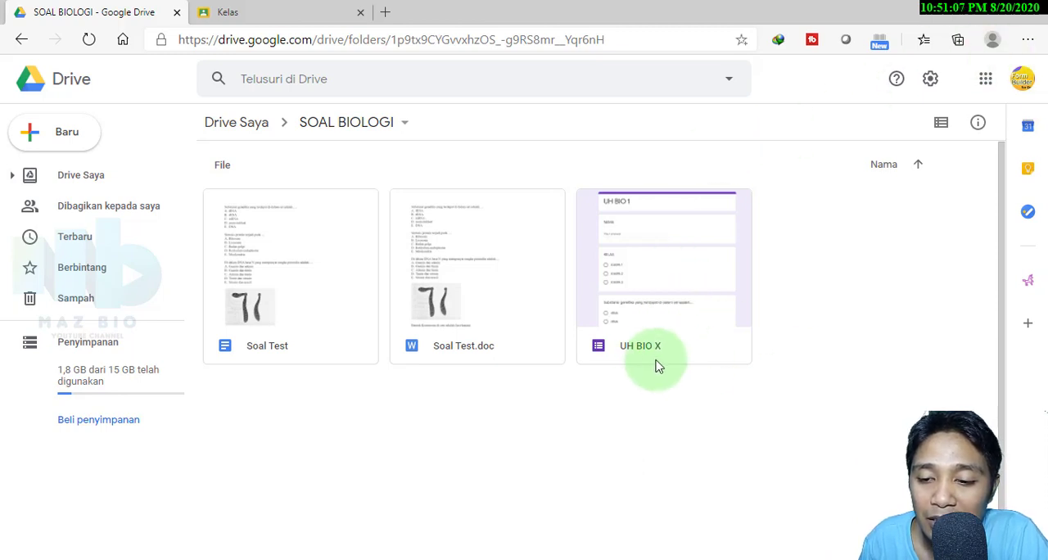
{"action": "right_click", "coordinate": [665, 277]}
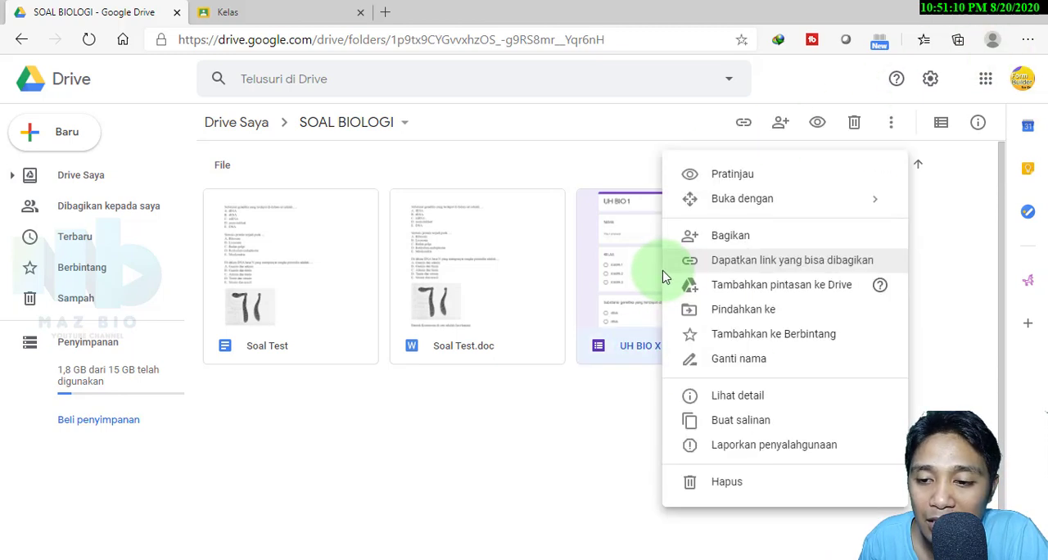
{"action": "left_click", "coordinate": [729, 429]}
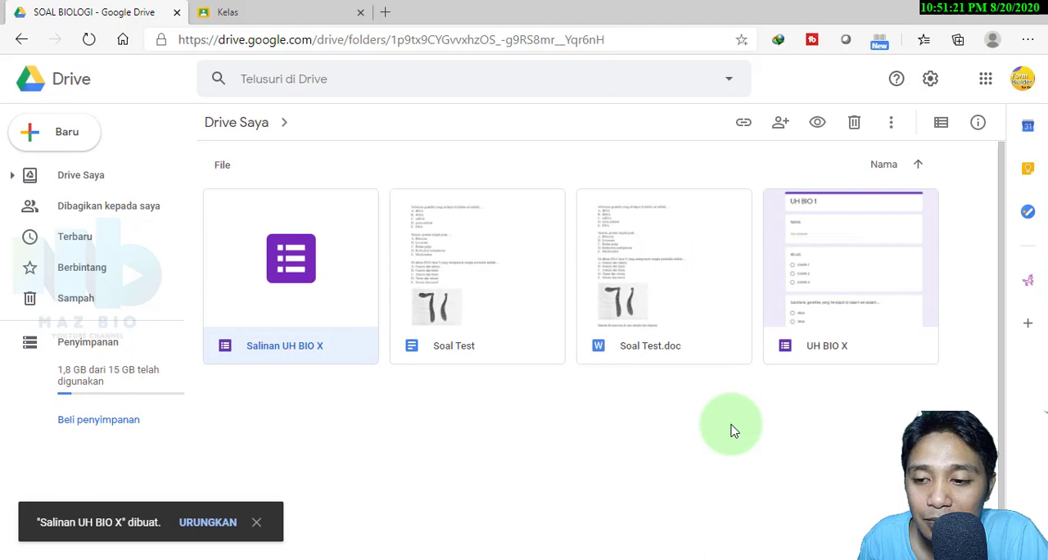
{"action": "left_click", "coordinate": [712, 442]}
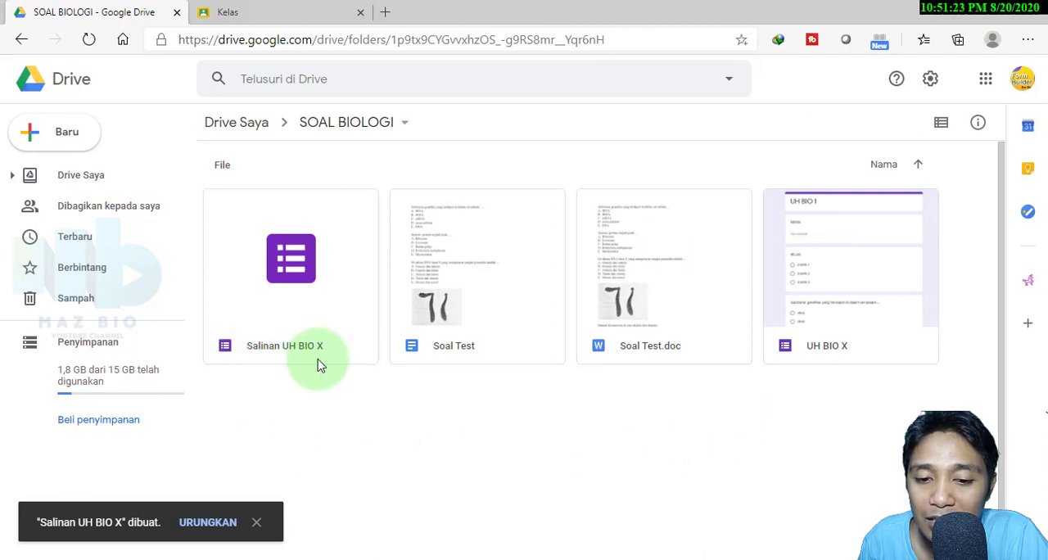
{"action": "left_click", "coordinate": [256, 521]}
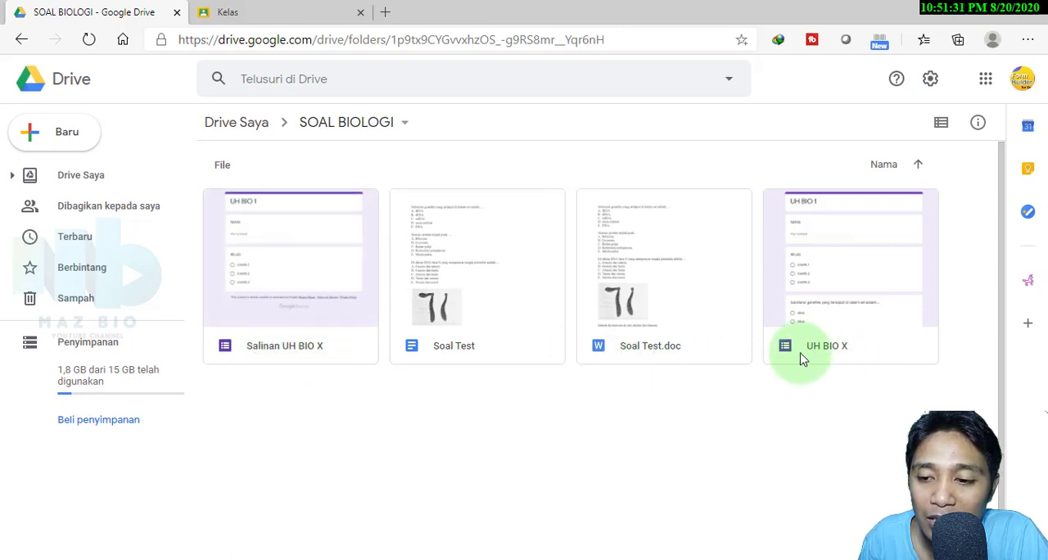
Open the original UH BIO X form, try to rename its file as UH BIO X A1, and close it
{"action": "left_click", "coordinate": [831, 323]}
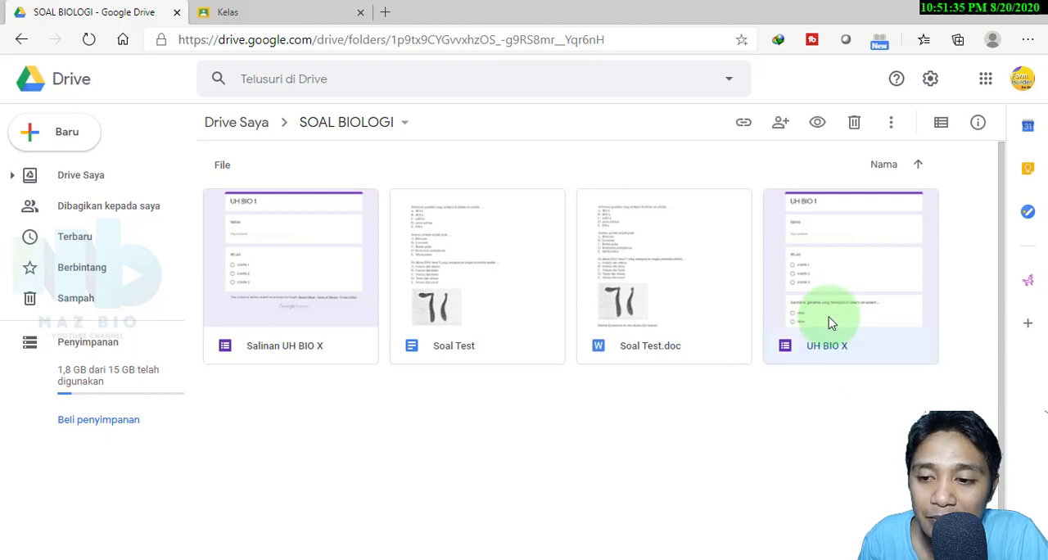
{"action": "double_click", "coordinate": [831, 323]}
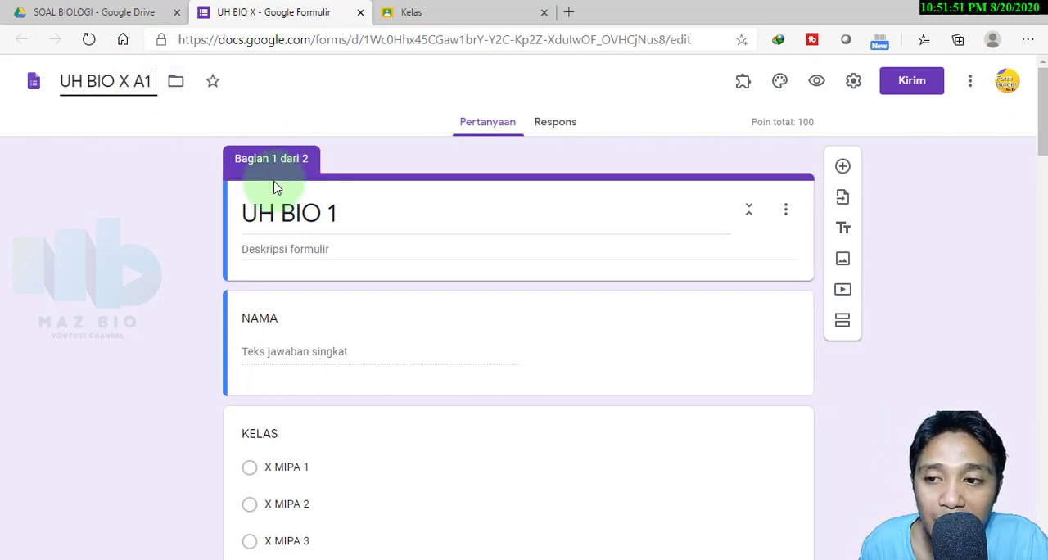
{"action": "left_click", "coordinate": [361, 13]}
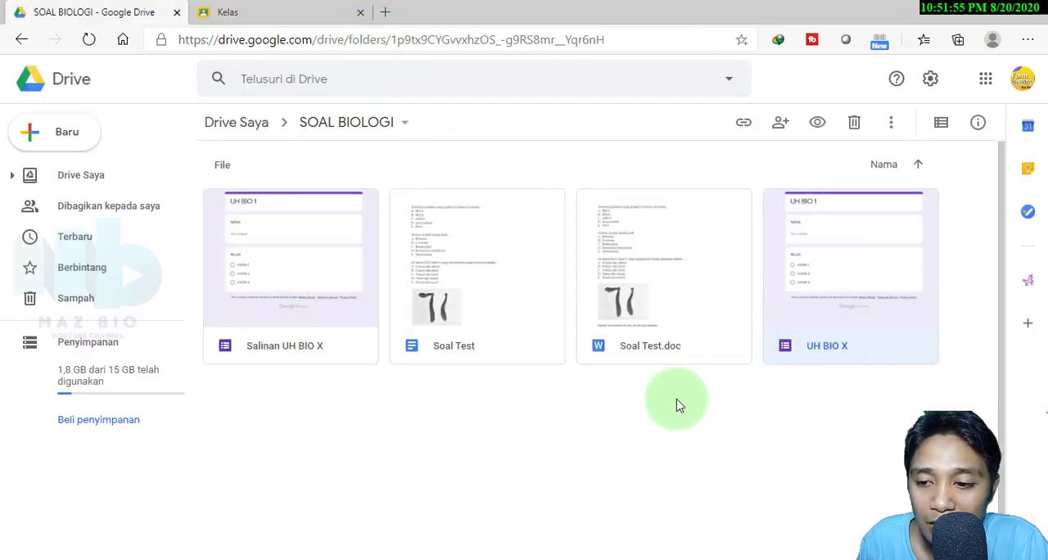
Open the copied form Salinan UH BIO X, rename its file as UH BIO X A2, and close the form
{"action": "left_click", "coordinate": [275, 346]}
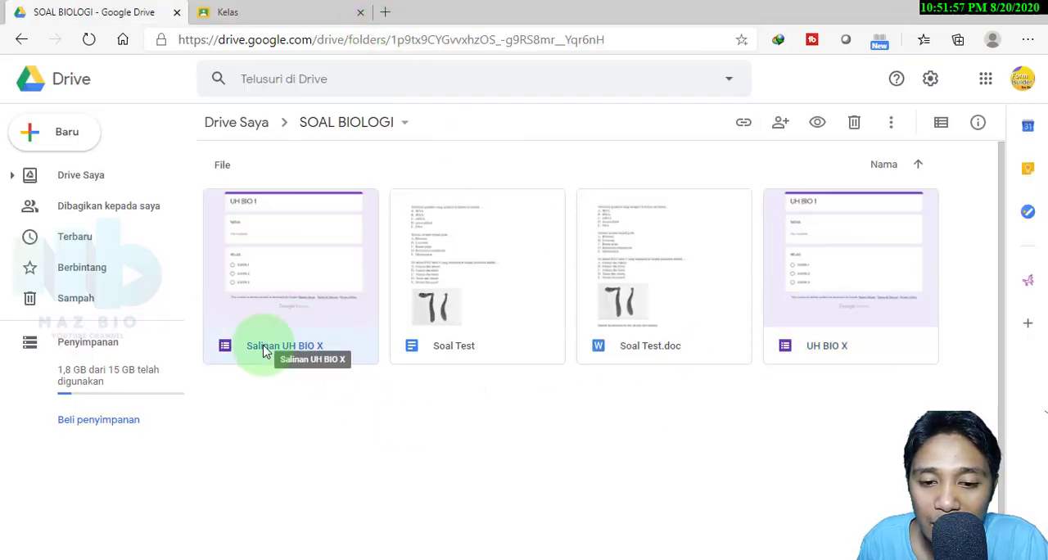
{"action": "double_click", "coordinate": [266, 350]}
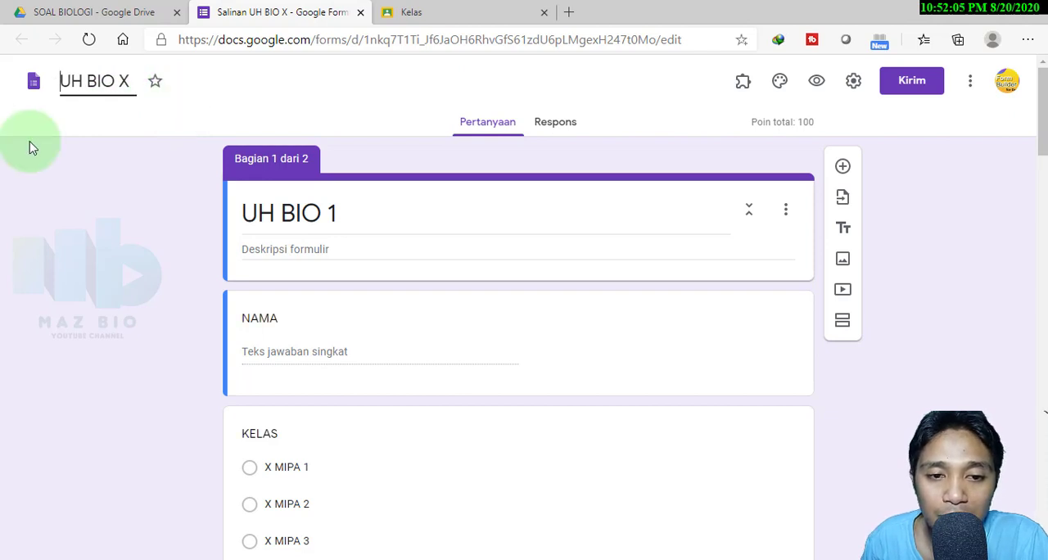
{"action": "left_click", "coordinate": [142, 80]}
{"action": "left_click", "coordinate": [132, 82]}
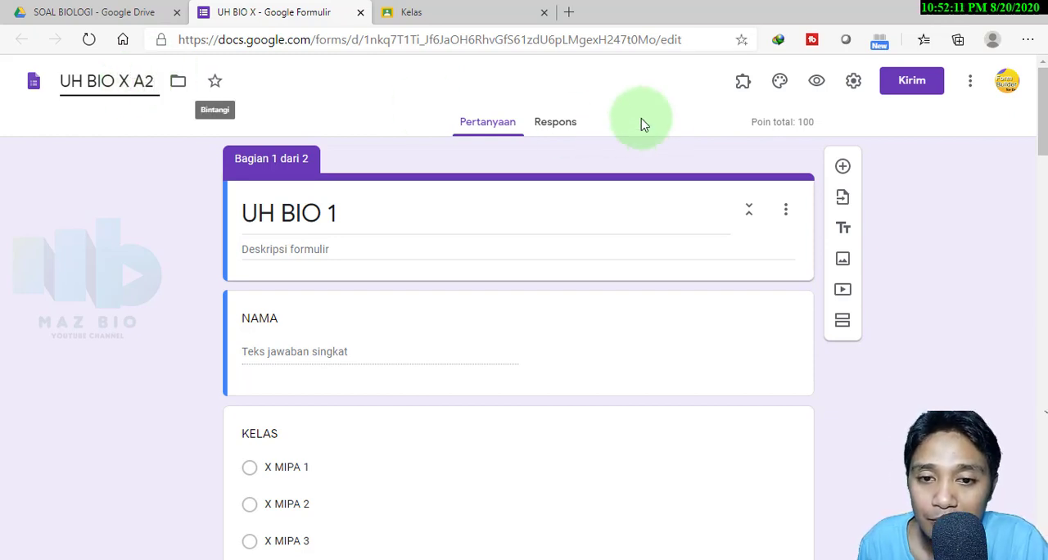
{"action": "left_click", "coordinate": [155, 277]}
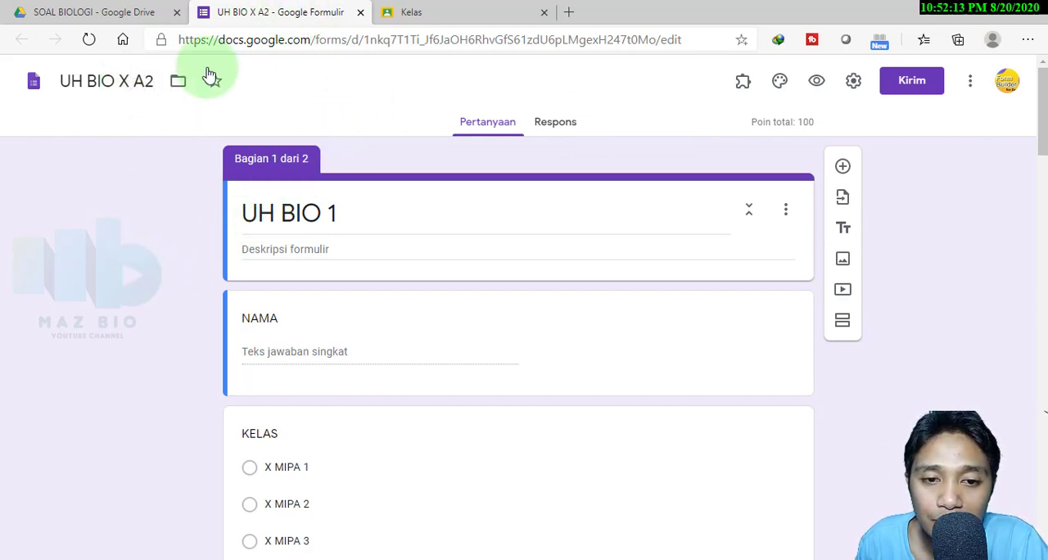
{"action": "left_click", "coordinate": [360, 12]}
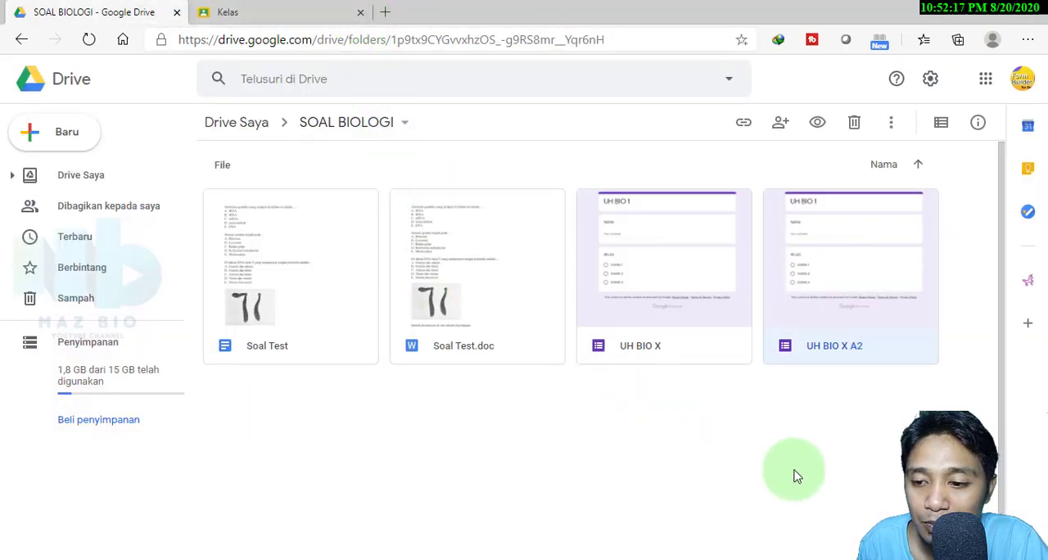
Rename the original UH BIO X form file as UH BIO X A1 and close the form
{"action": "left_click", "coordinate": [686, 359]}
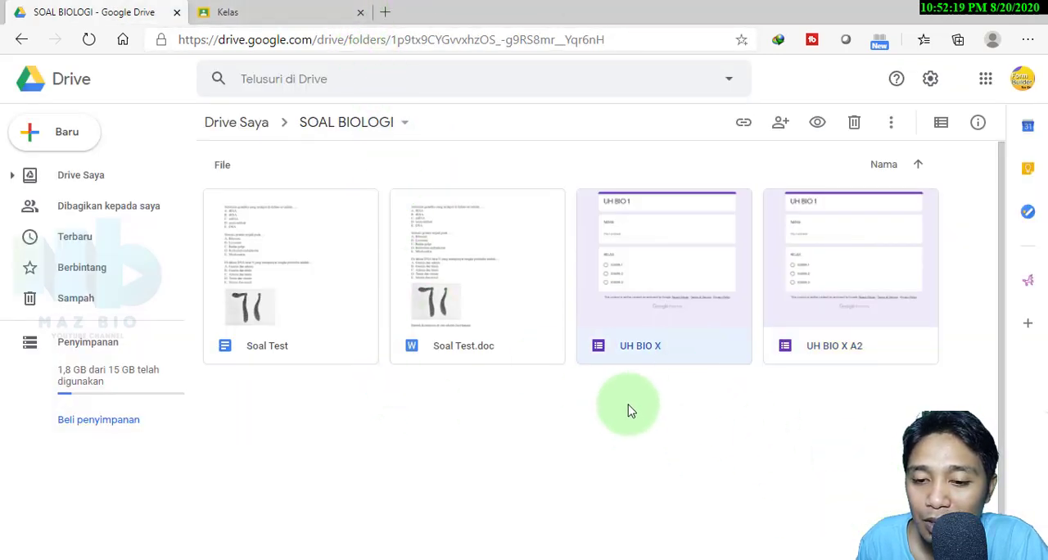
{"action": "double_click", "coordinate": [678, 351]}
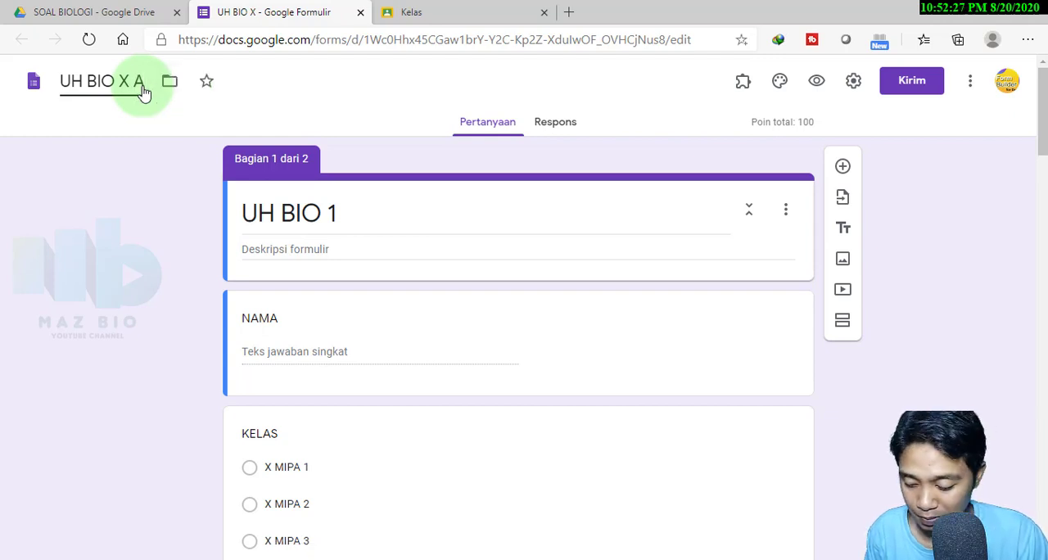
{"action": "left_click", "coordinate": [157, 179]}
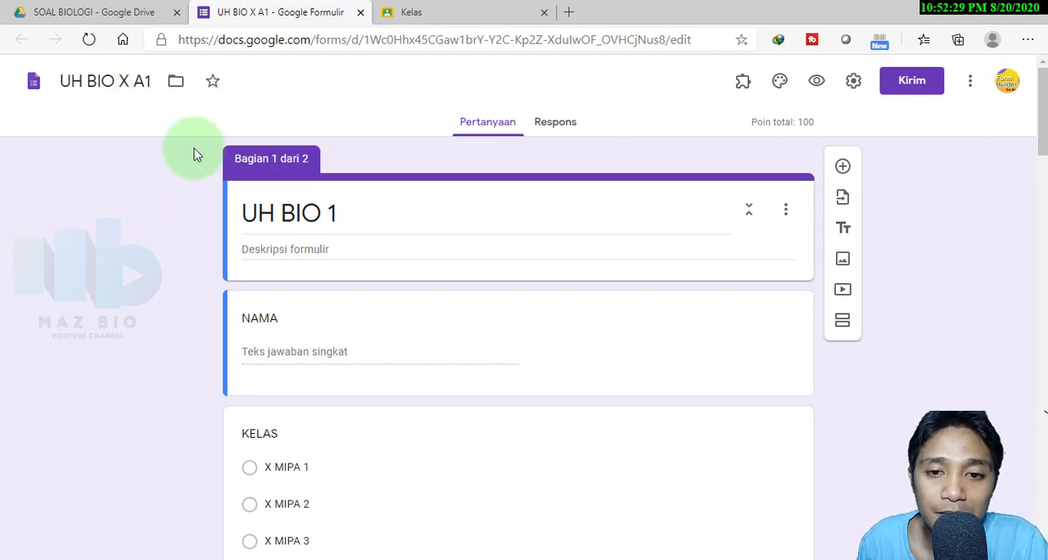
{"action": "left_click", "coordinate": [360, 12]}
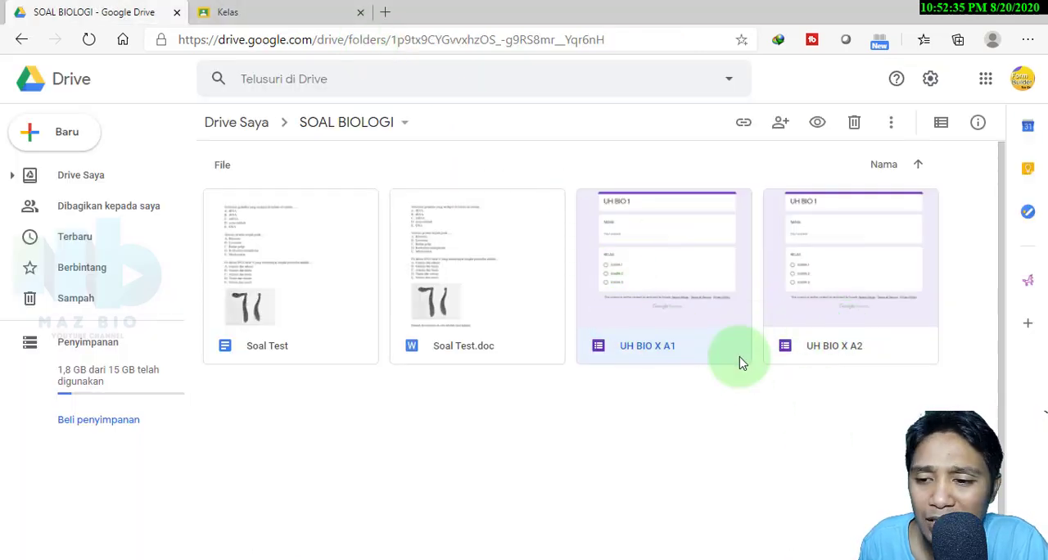
Make a copy of the UH BIO X A2 form in Drive and rename the copy as UH BIO X A3
{"action": "right_click", "coordinate": [866, 290]}
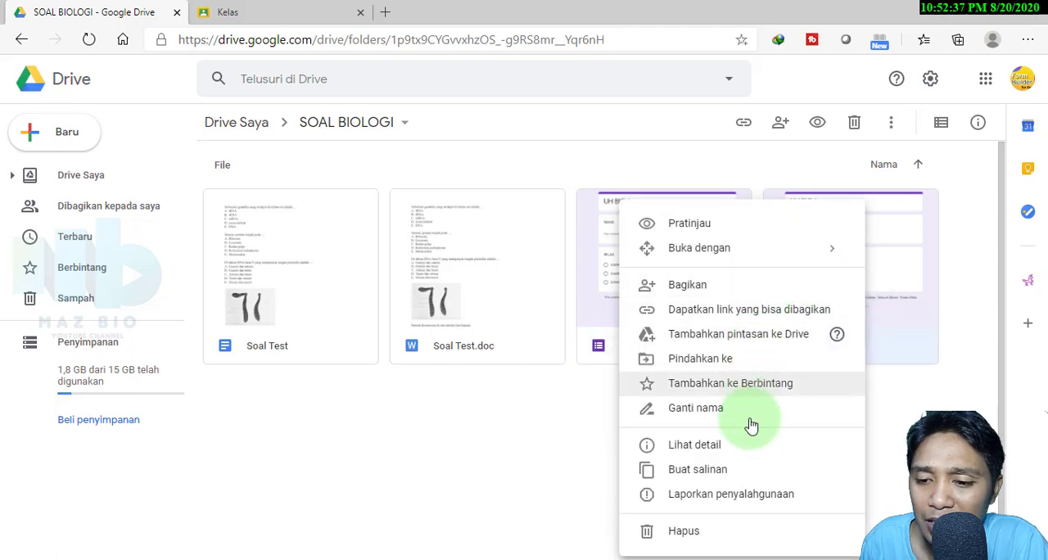
{"action": "left_click", "coordinate": [716, 473]}
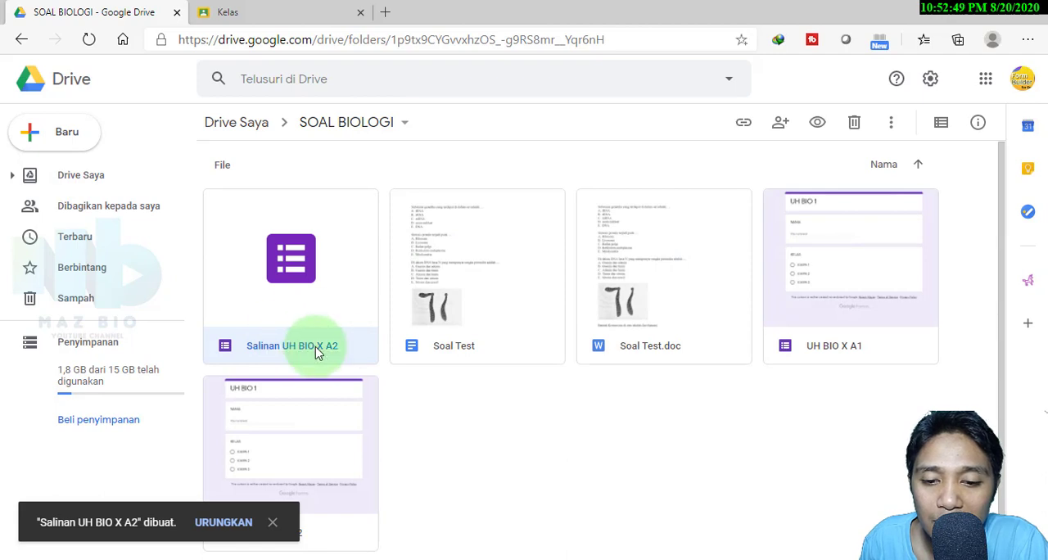
{"action": "double_click", "coordinate": [317, 350]}
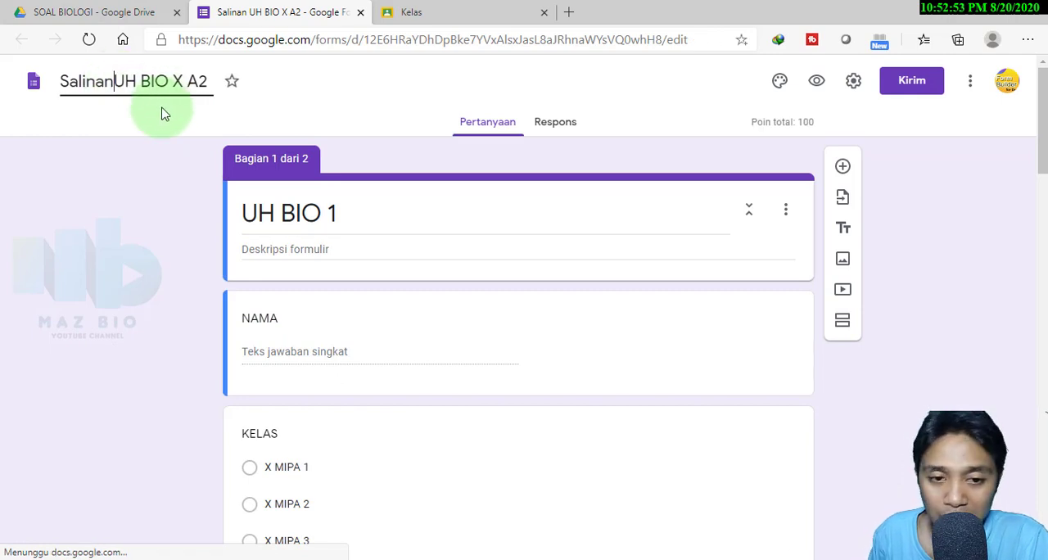
{"action": "key", "text": "BackSpace"}
{"action": "key", "text": "BackSpace"}
{"action": "key", "text": "BackSpace"}
{"action": "key", "text": "BackSpace"}
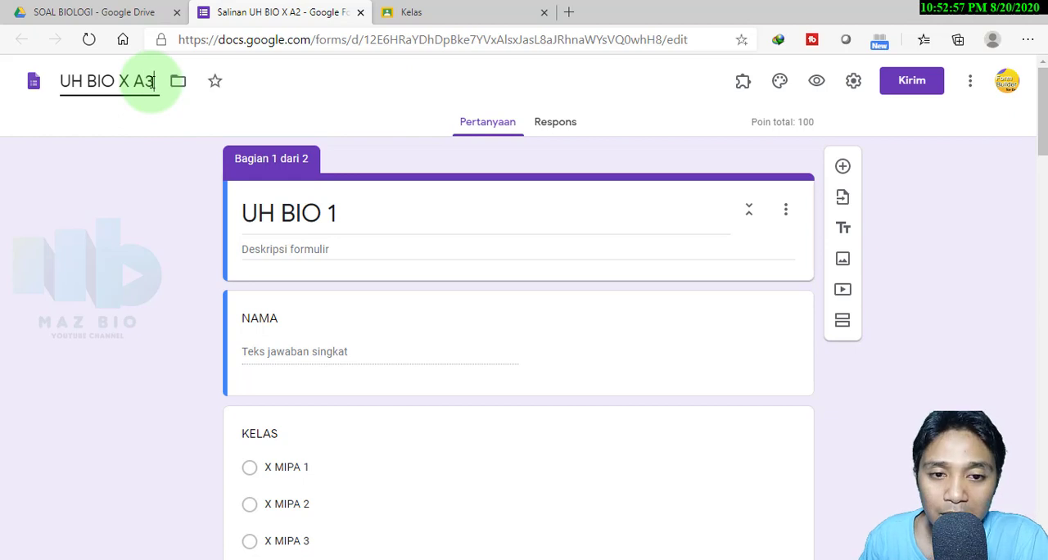
{"action": "left_click", "coordinate": [157, 210]}
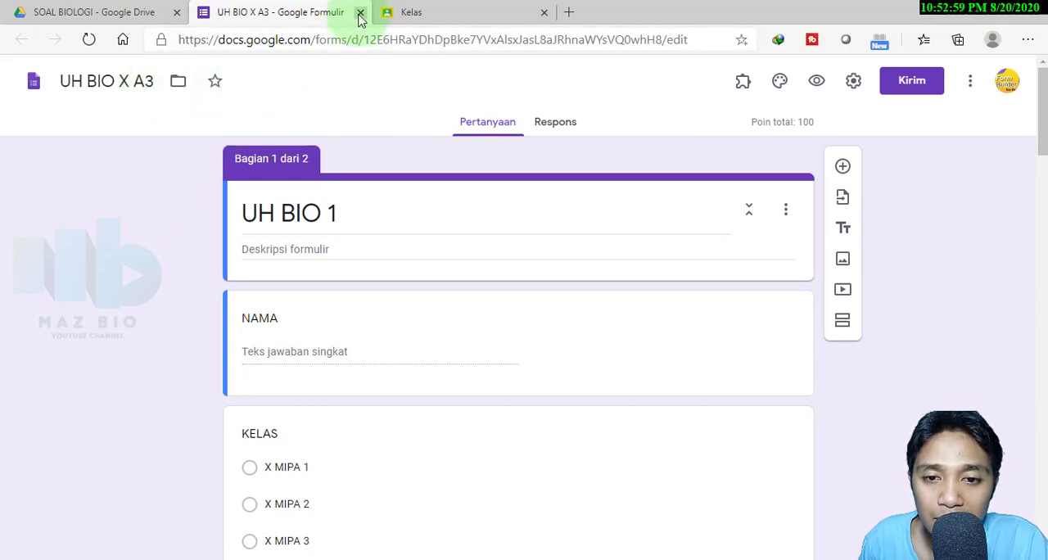
{"action": "left_click", "coordinate": [360, 15]}
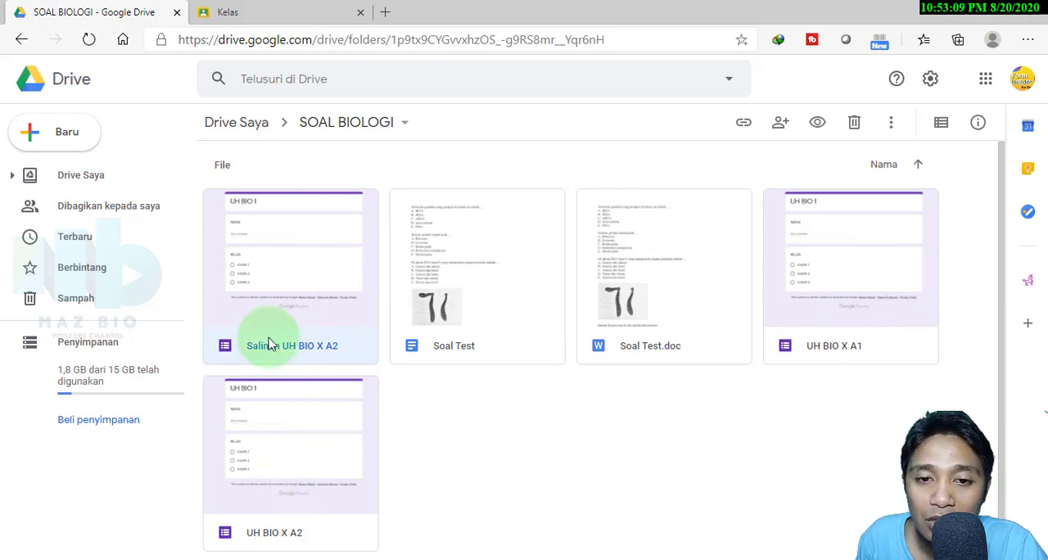
Switch to Google Classroom and create a new assignment (Tugas) titled UH 1 in the X MIPA 1 class
{"action": "left_click", "coordinate": [242, 14]}
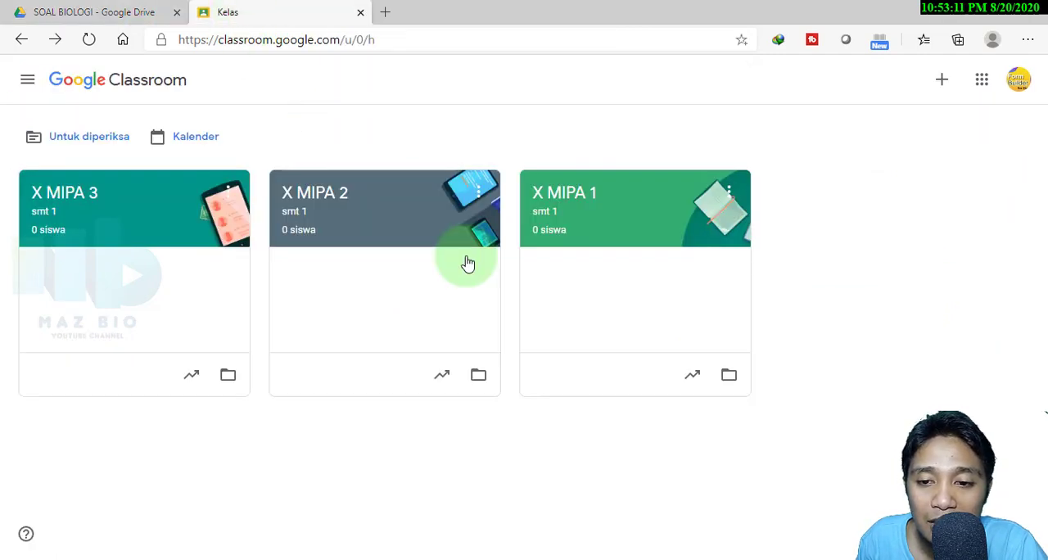
{"action": "left_click", "coordinate": [563, 204]}
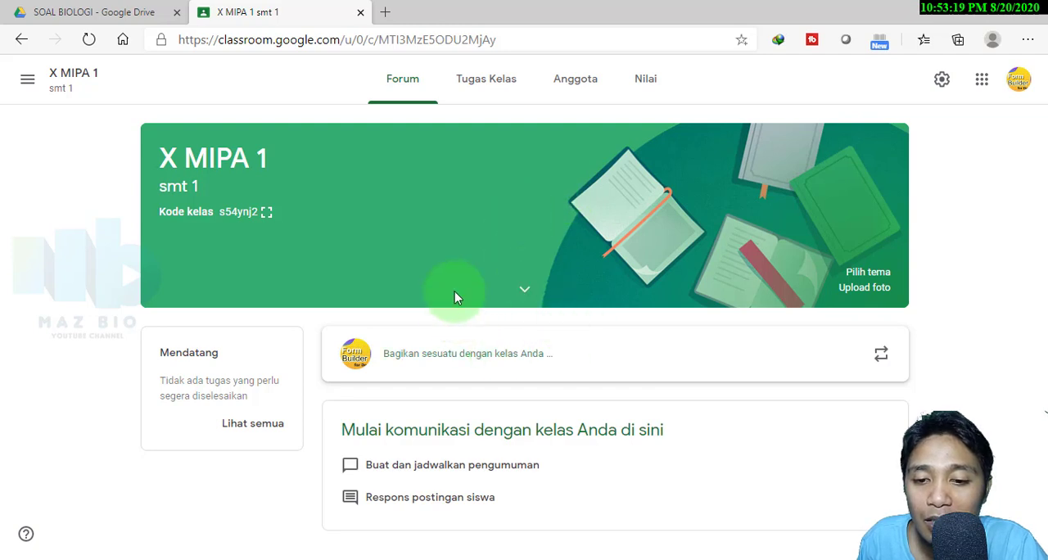
{"action": "left_click", "coordinate": [477, 82]}
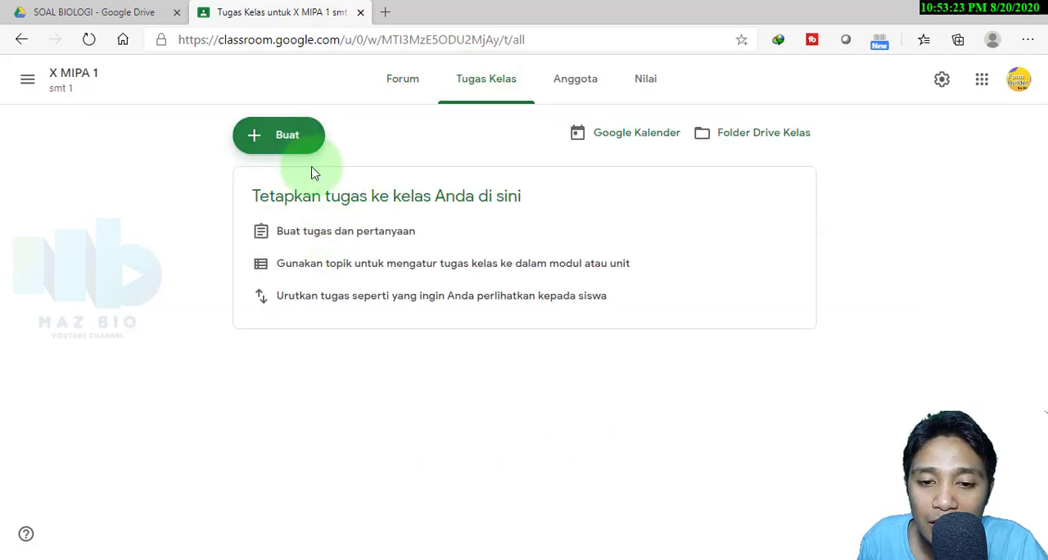
{"action": "left_click", "coordinate": [293, 146]}
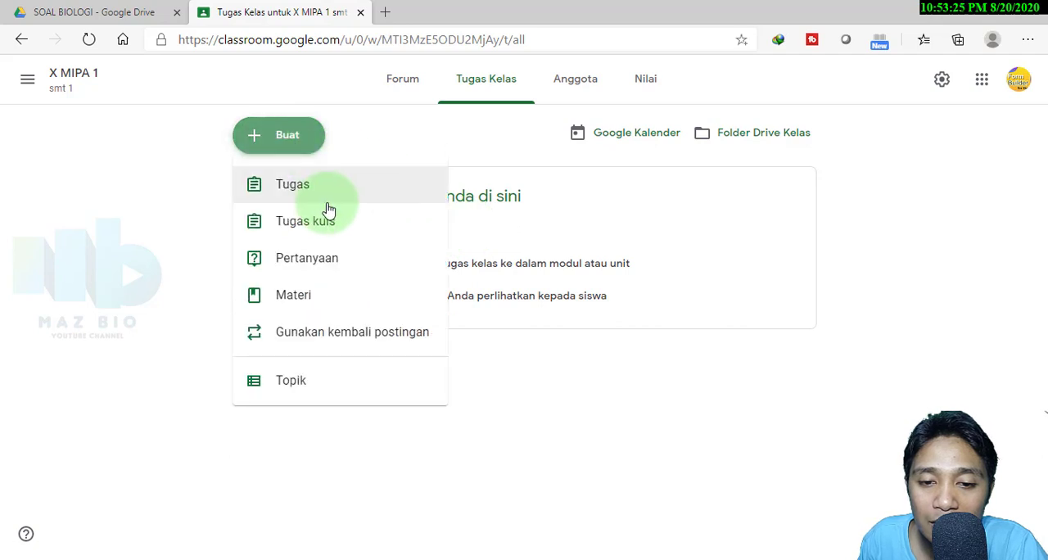
{"action": "left_click", "coordinate": [299, 184]}
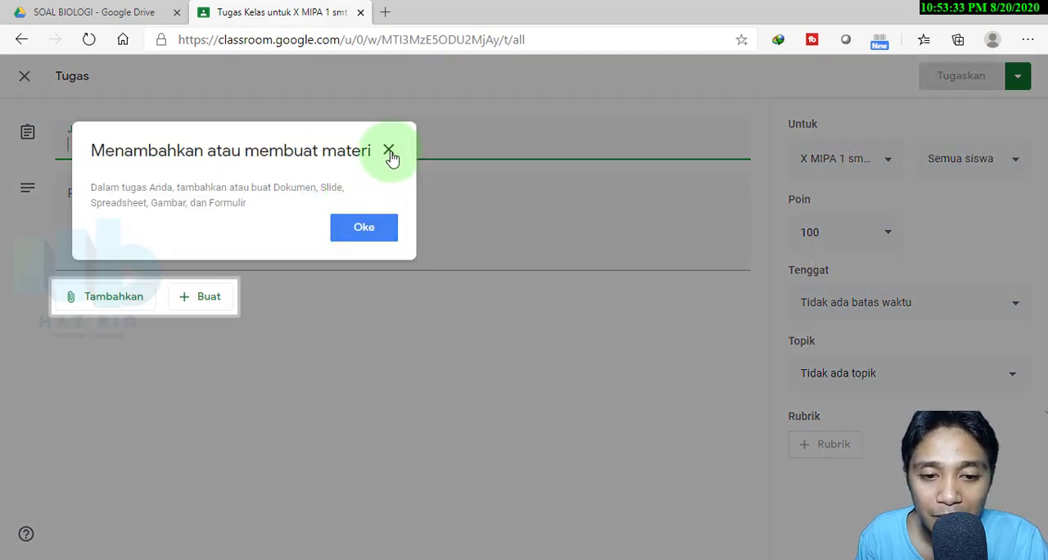
{"action": "left_click", "coordinate": [381, 234]}
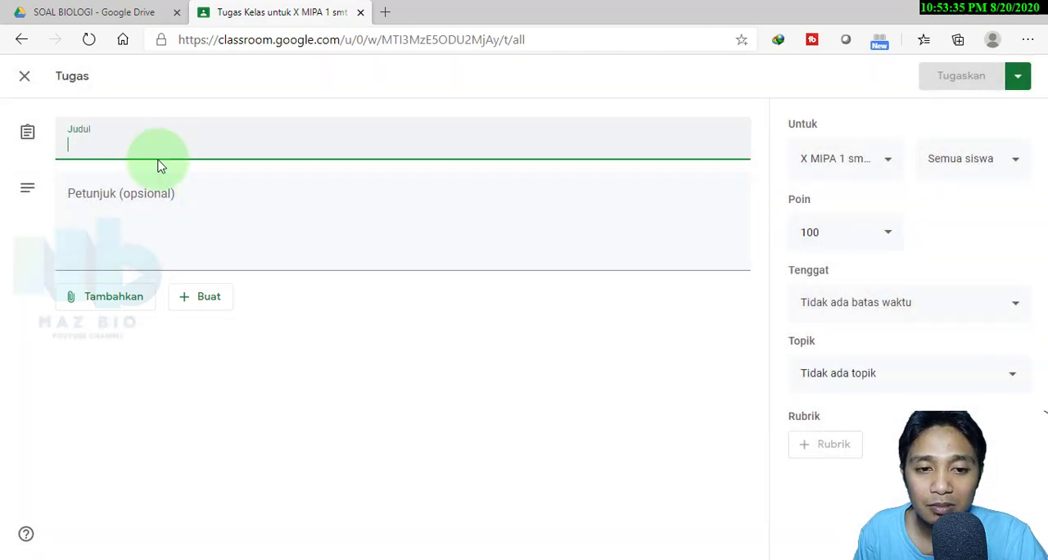
{"action": "type", "text": "UH 1"}
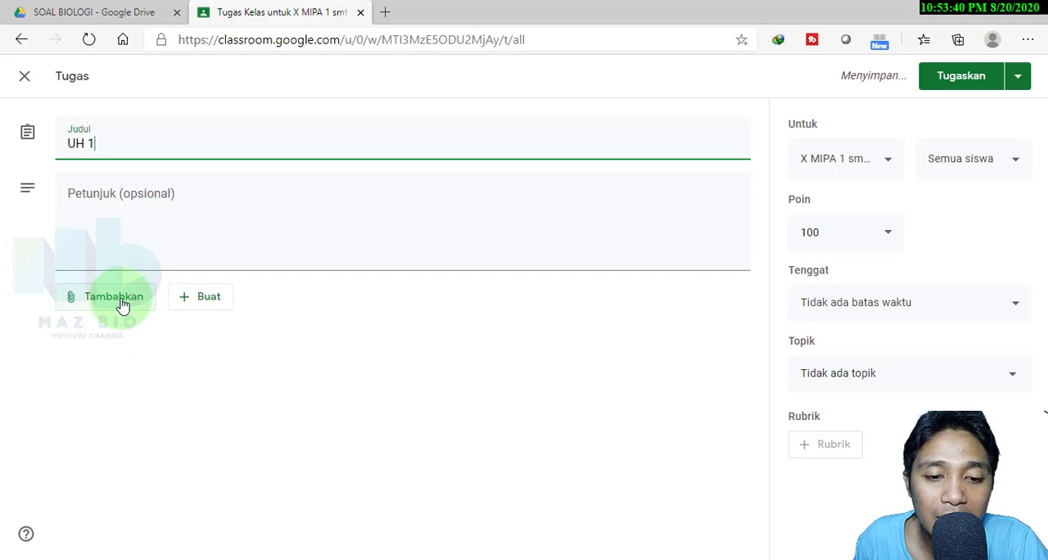
Attach the UH BIO X A1 form from the SOAL BIOLOGI folder in Google Drive to the assignment
{"action": "left_click", "coordinate": [122, 306]}
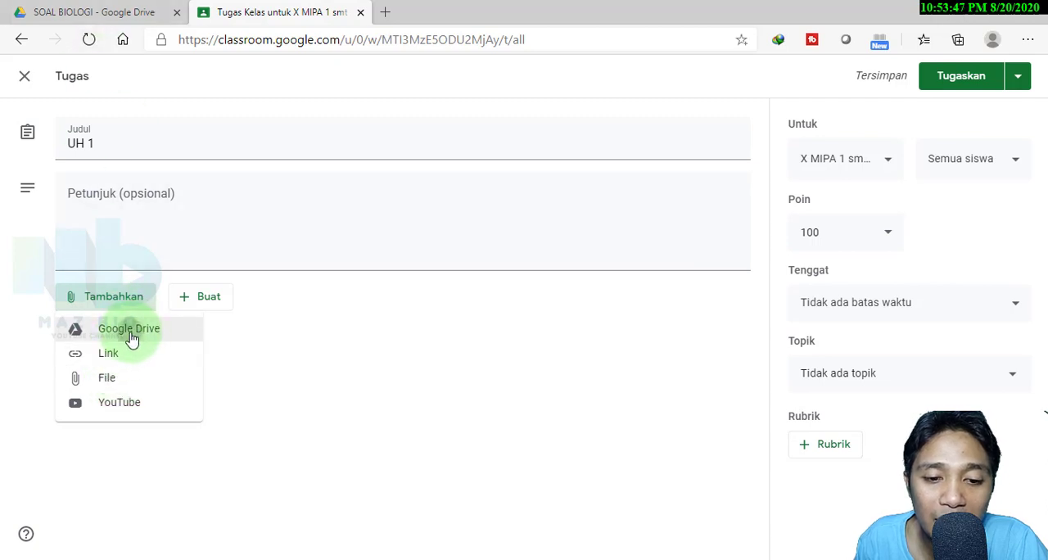
{"action": "left_click", "coordinate": [131, 336]}
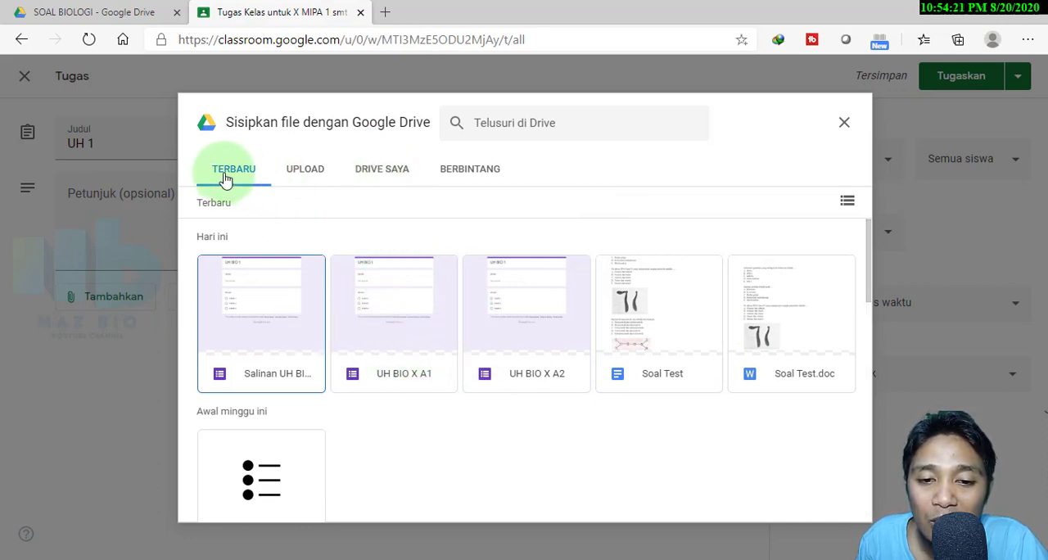
{"action": "left_click", "coordinate": [373, 175]}
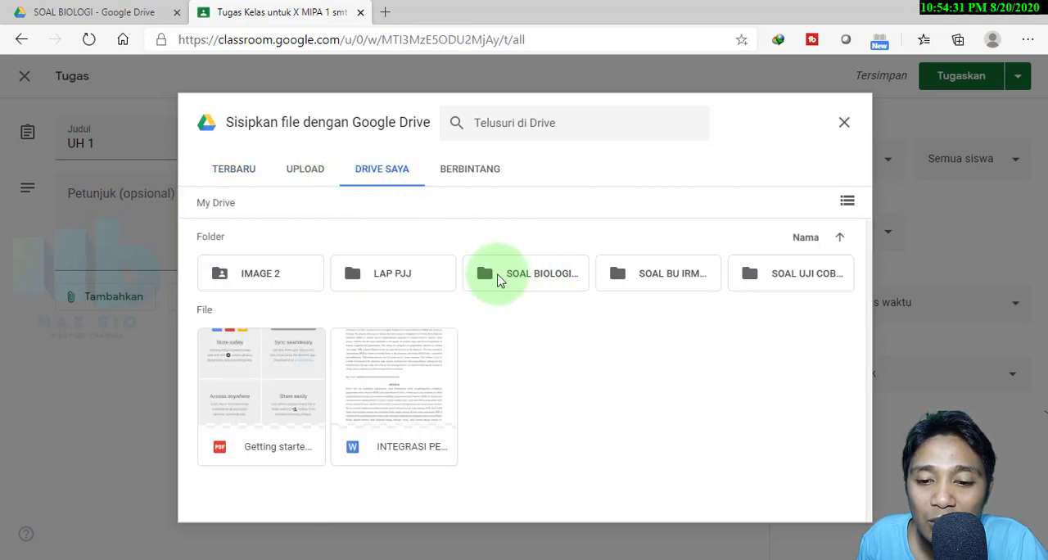
{"action": "double_click", "coordinate": [513, 282]}
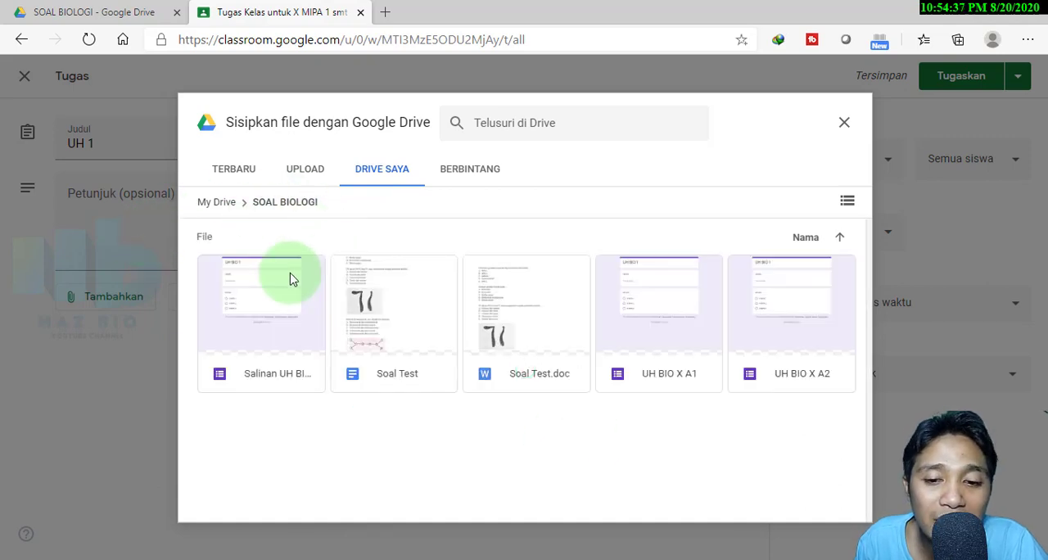
{"action": "left_click", "coordinate": [672, 340]}
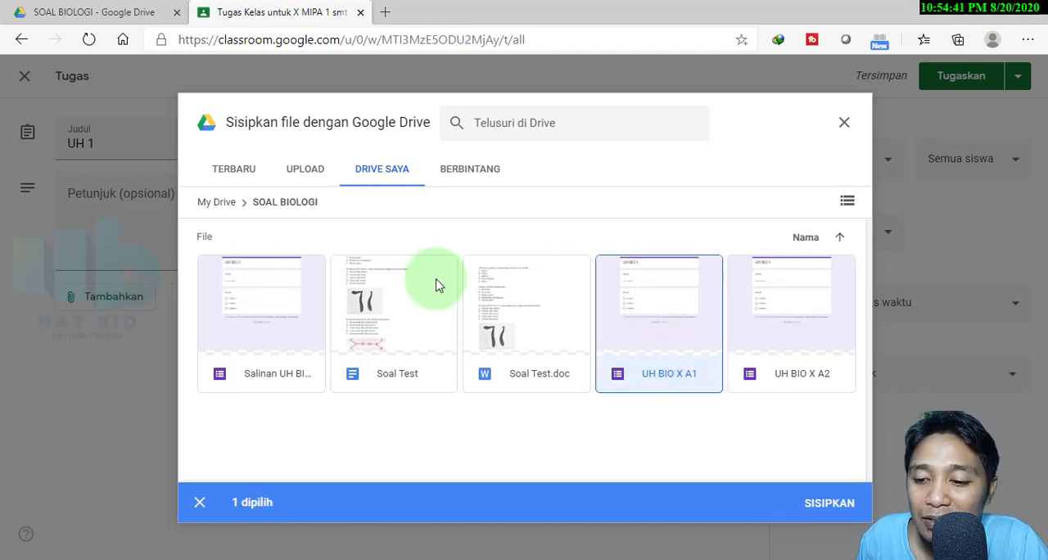
{"action": "left_click", "coordinate": [829, 504]}
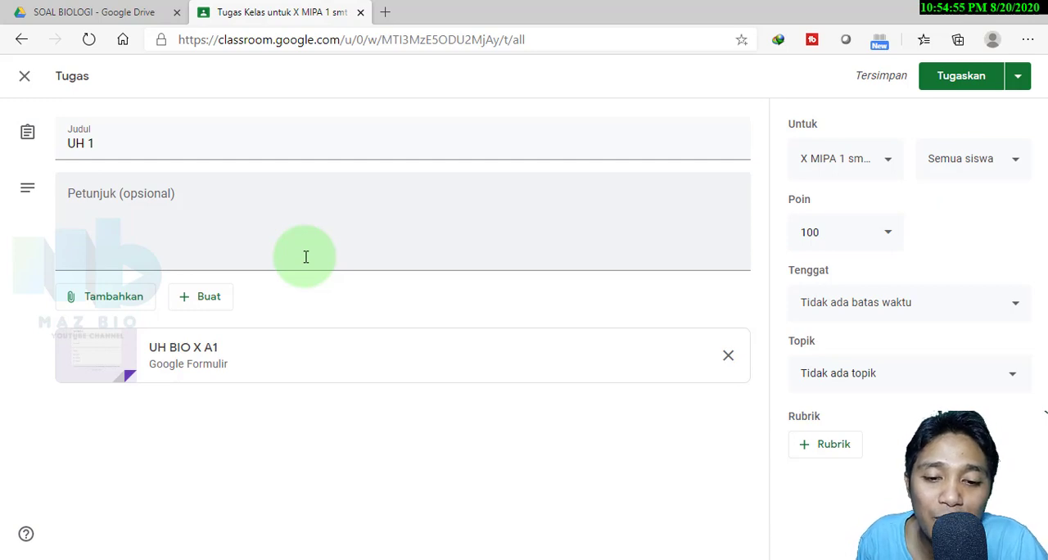
Check the classes available for the assignment, and reopen the UH 1 draft for editing from the classwork list
{"action": "left_click", "coordinate": [887, 166]}
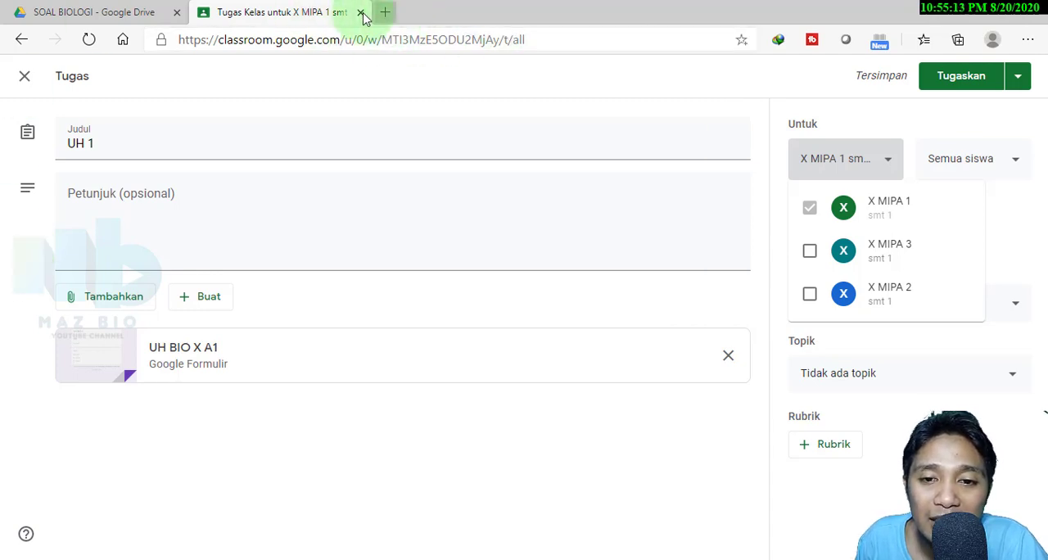
{"action": "left_click", "coordinate": [21, 39]}
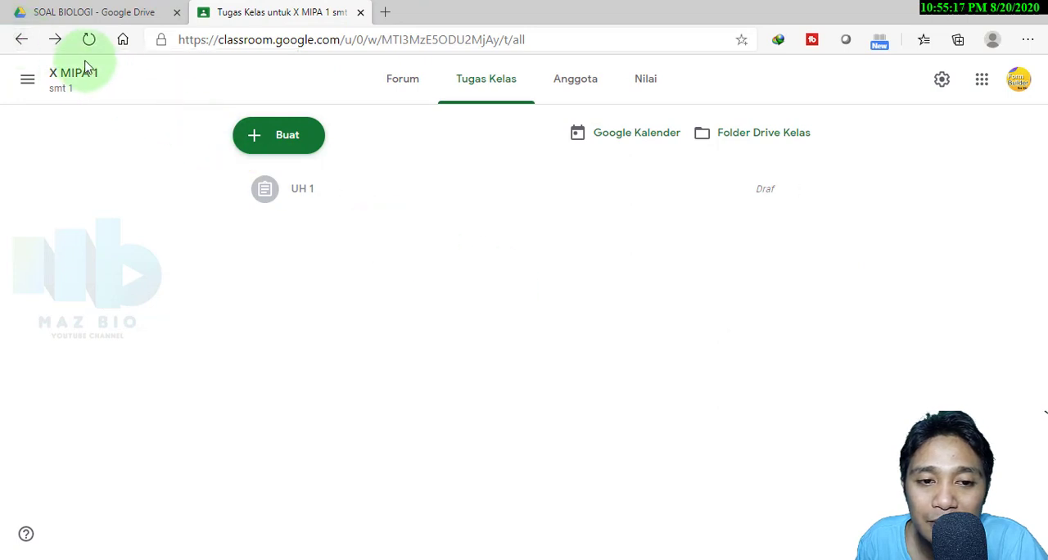
{"action": "left_click", "coordinate": [303, 193]}
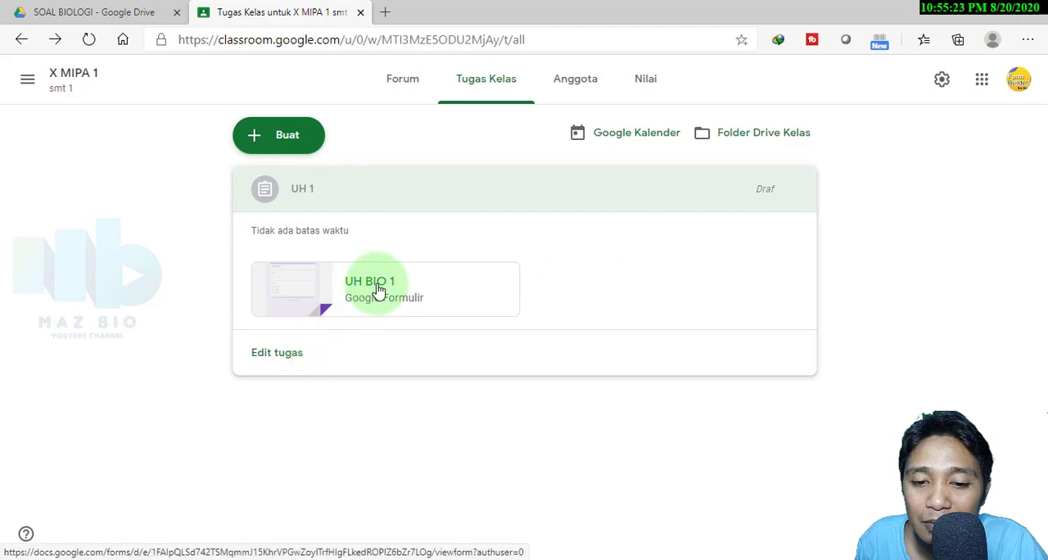
{"action": "left_click", "coordinate": [281, 354]}
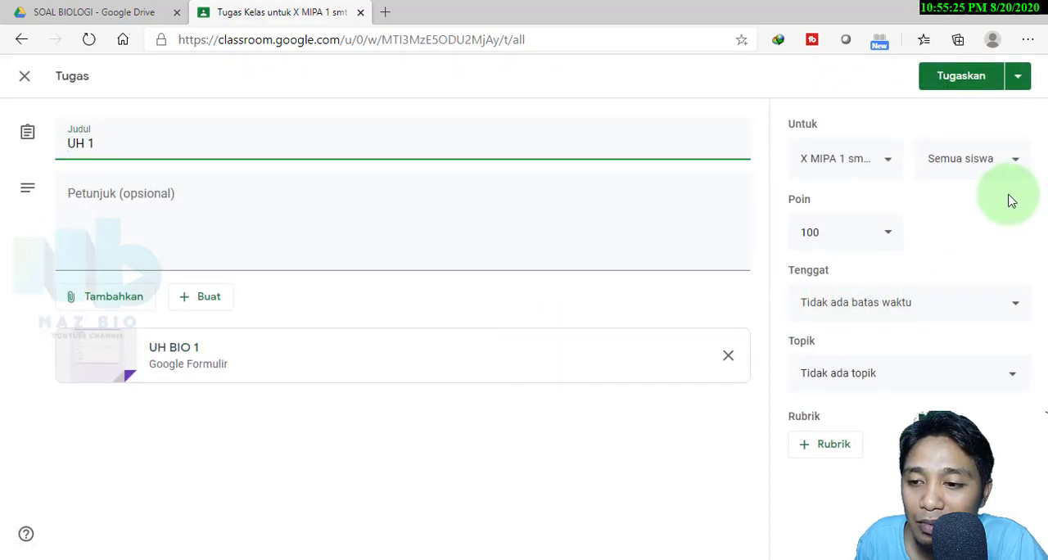
Assign UH 1 to the X MIPA 1 class and dismiss the rubric and topic tips
{"action": "left_click", "coordinate": [960, 76]}
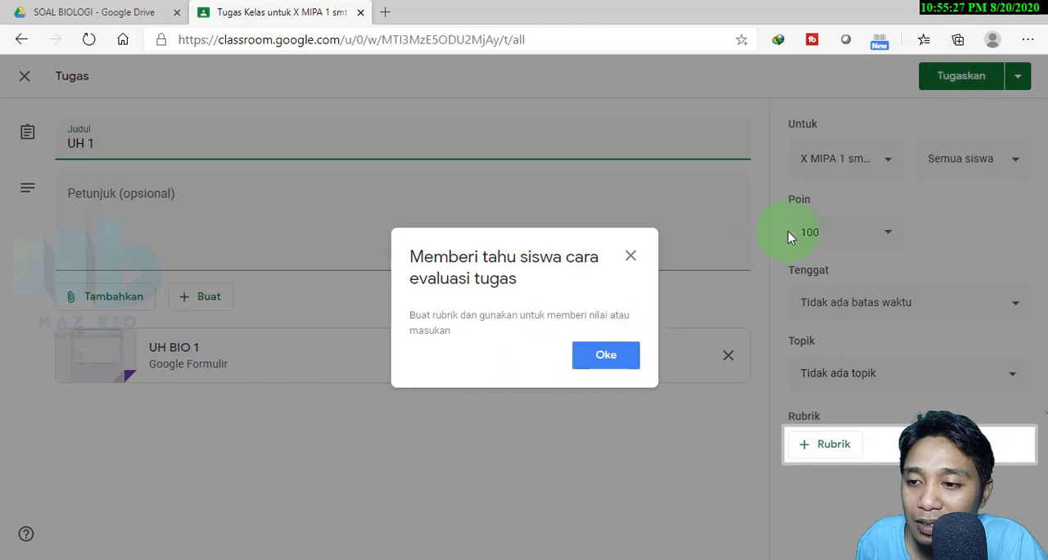
{"action": "left_click", "coordinate": [613, 368]}
{"action": "left_click", "coordinate": [970, 76]}
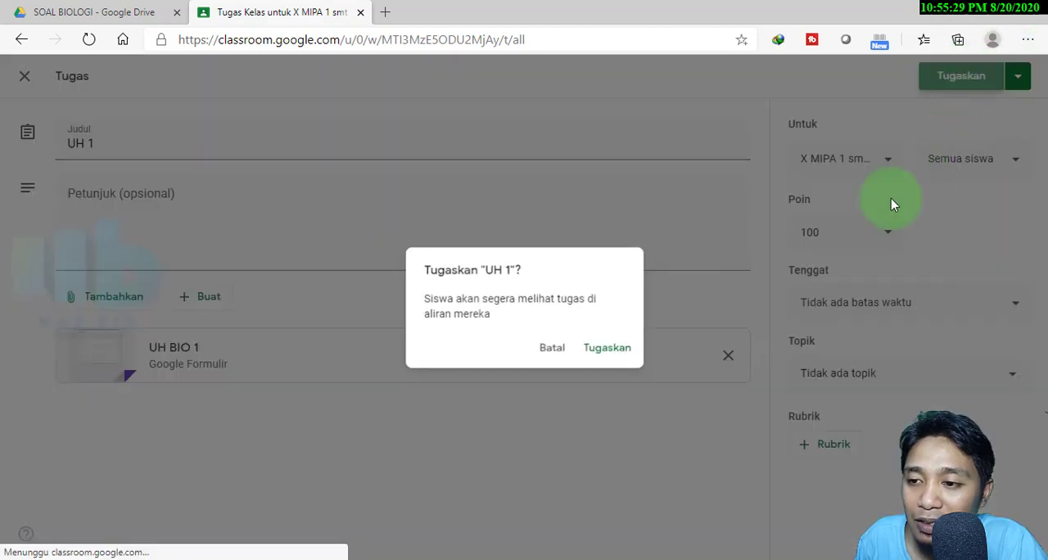
{"action": "left_click", "coordinate": [614, 350]}
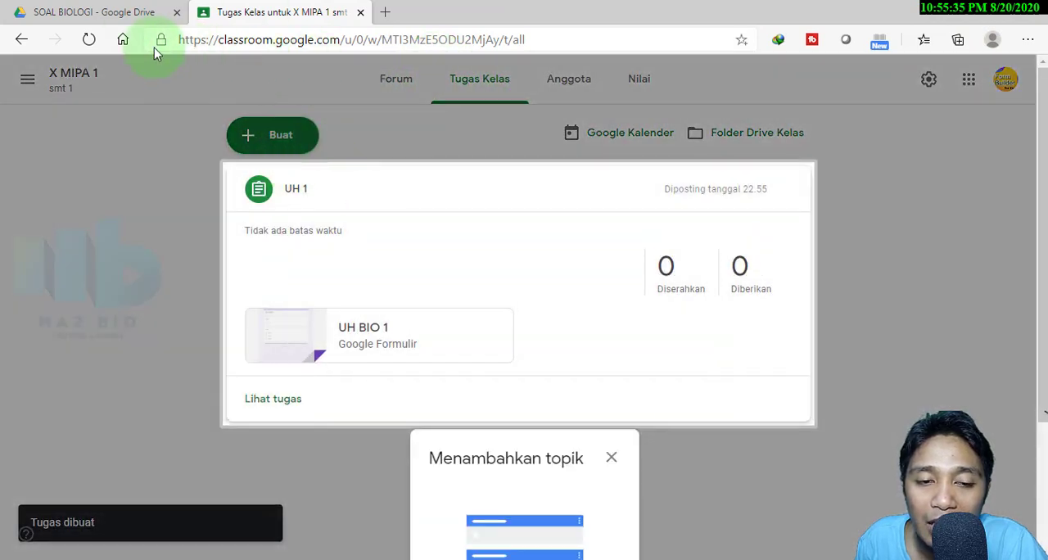
{"action": "left_click", "coordinate": [22, 40]}
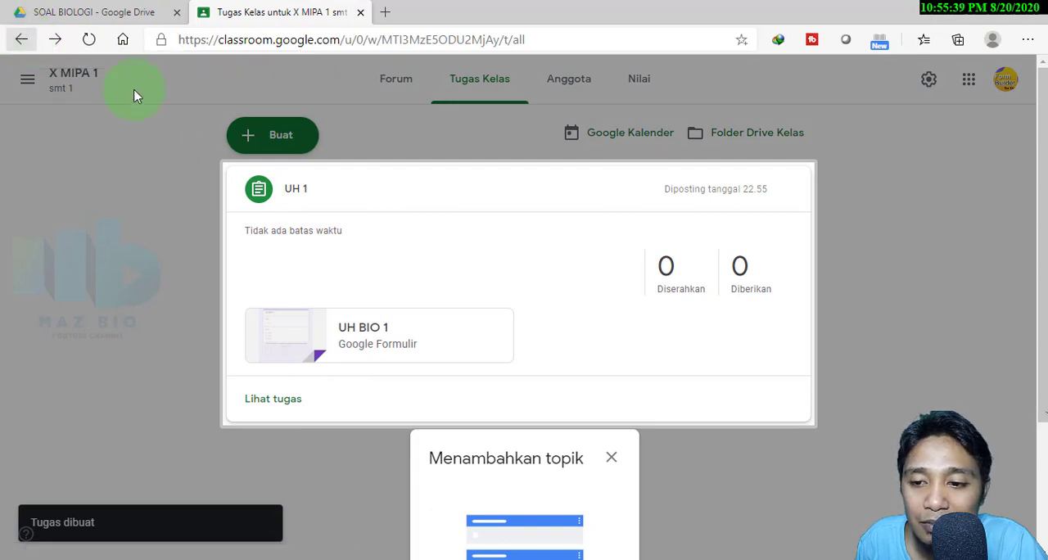
{"action": "left_click", "coordinate": [612, 463]}
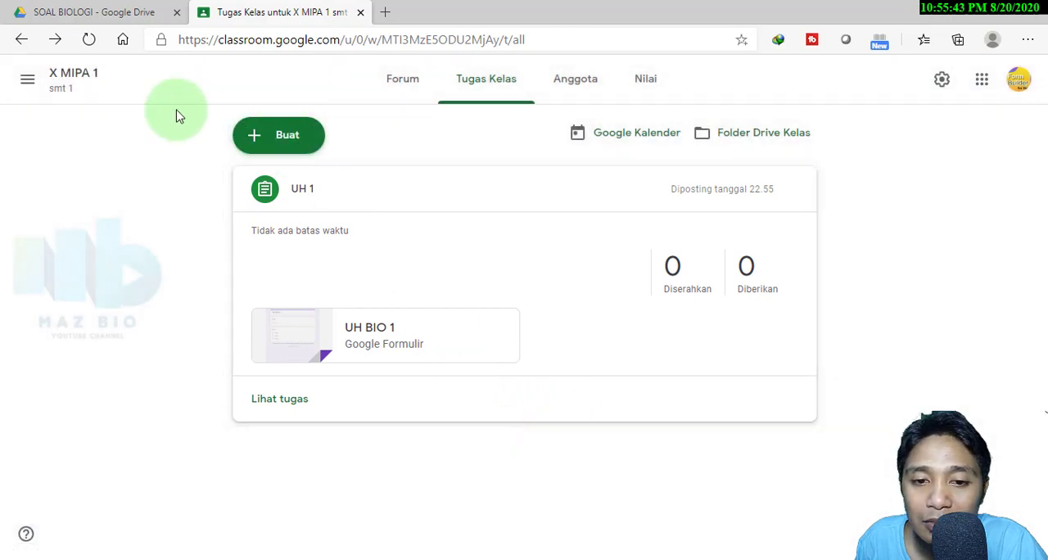
Switch to the X MIPA 2 class and create a new assignment (Tugas) titled UH 2
{"action": "left_click", "coordinate": [22, 39]}
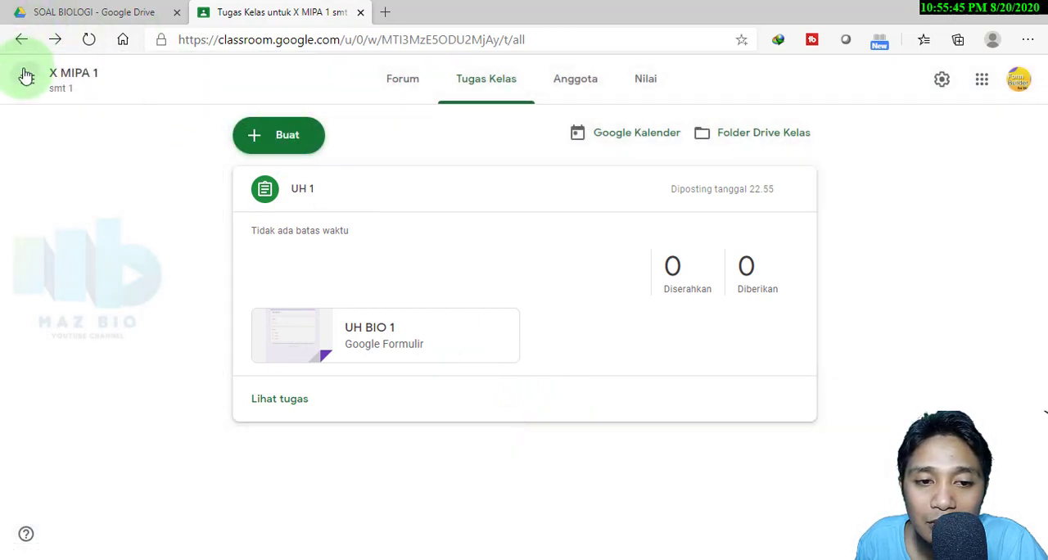
{"action": "left_click", "coordinate": [27, 76]}
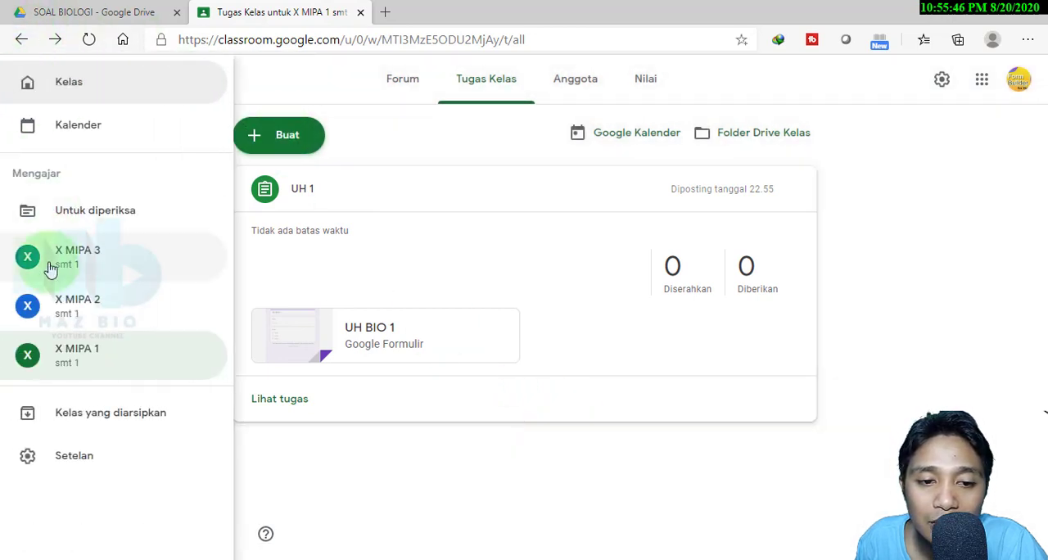
{"action": "left_click", "coordinate": [76, 316]}
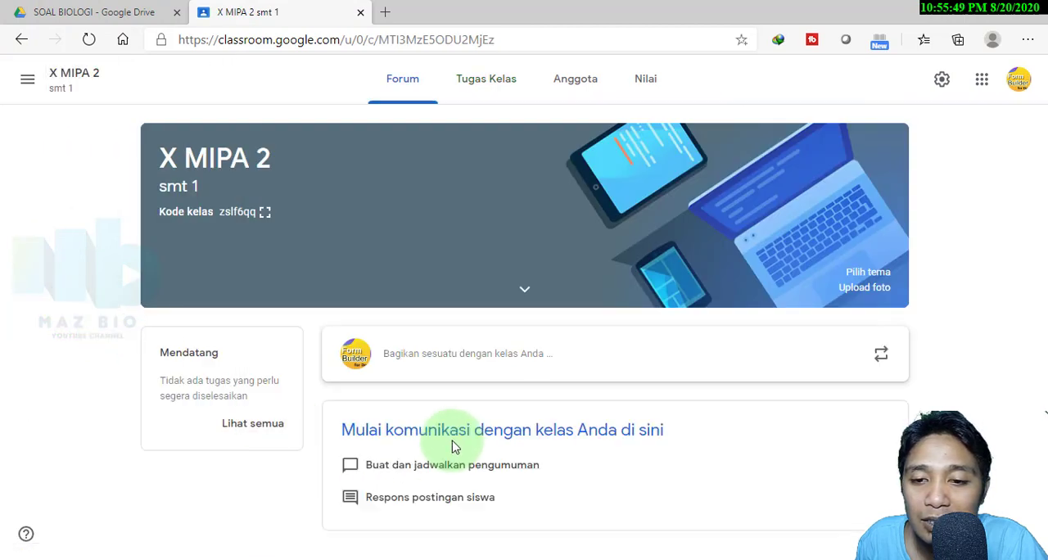
{"action": "left_click", "coordinate": [487, 80]}
{"action": "left_click", "coordinate": [281, 140]}
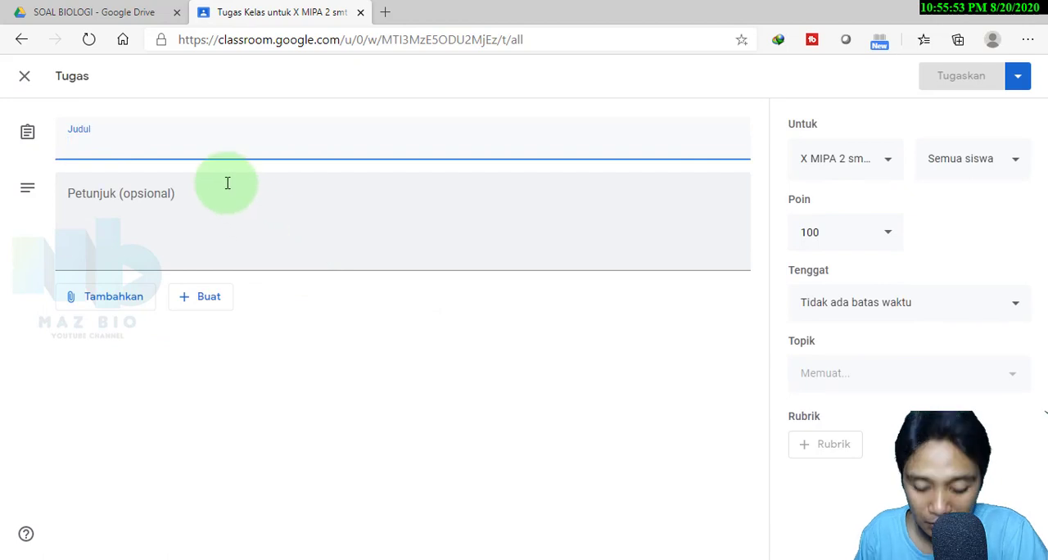
{"action": "type", "text": "uh 2"}
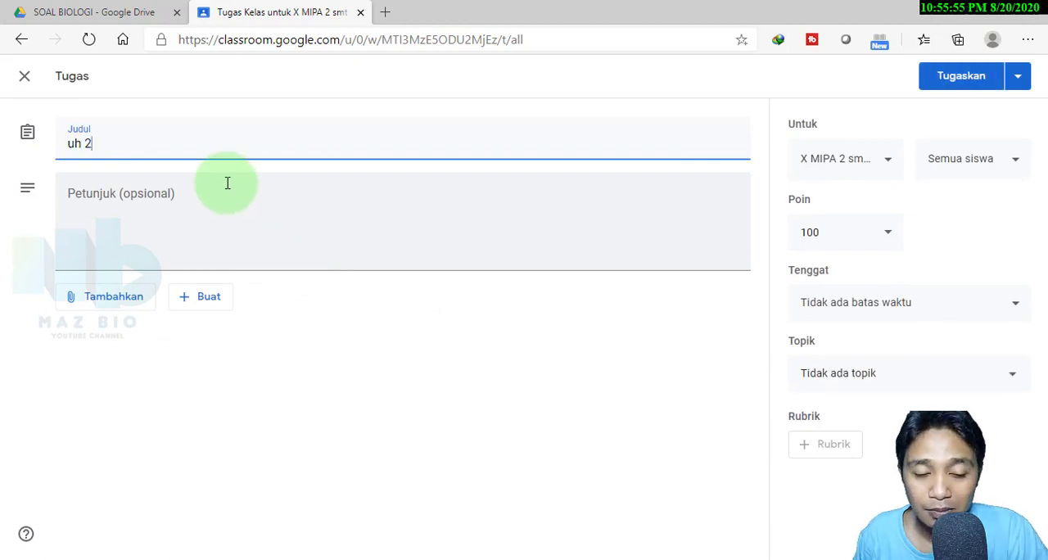
{"action": "key", "text": "BackSpace"}
{"action": "key", "text": "BackSpace"}
{"action": "type", "text": "UH"}
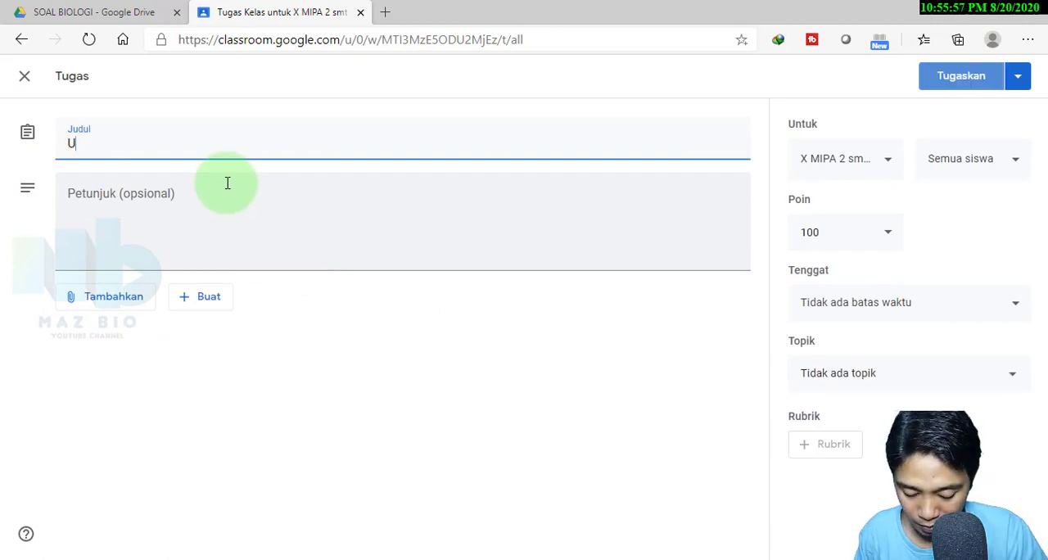
Attach the UH BIO X A2 form from the SOAL BIOLOGI folder in Google Drive and assign UH 2 to X MIPA 2
{"action": "left_click", "coordinate": [141, 298]}
{"action": "left_click", "coordinate": [151, 337]}
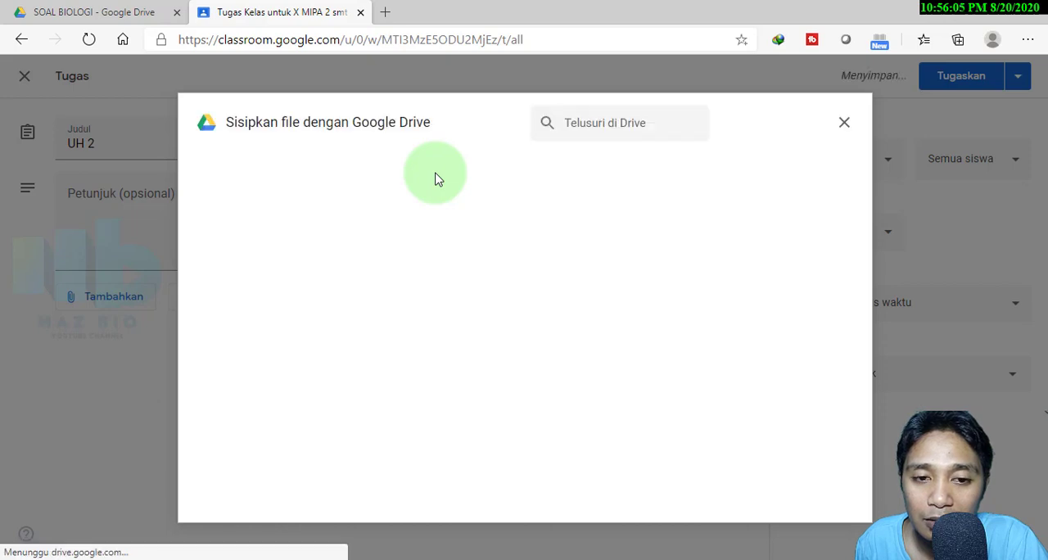
{"action": "left_click", "coordinate": [381, 174]}
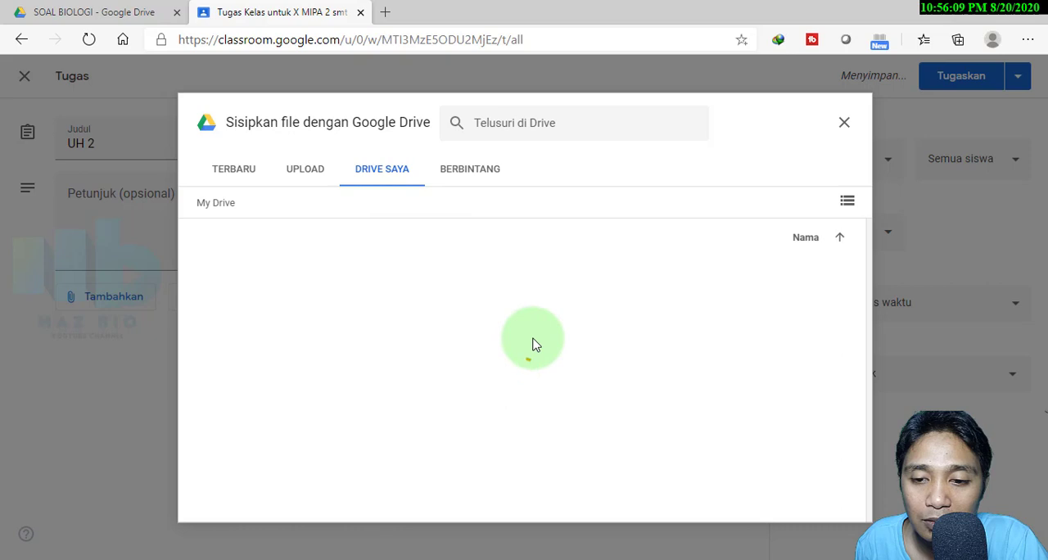
{"action": "double_click", "coordinate": [543, 278]}
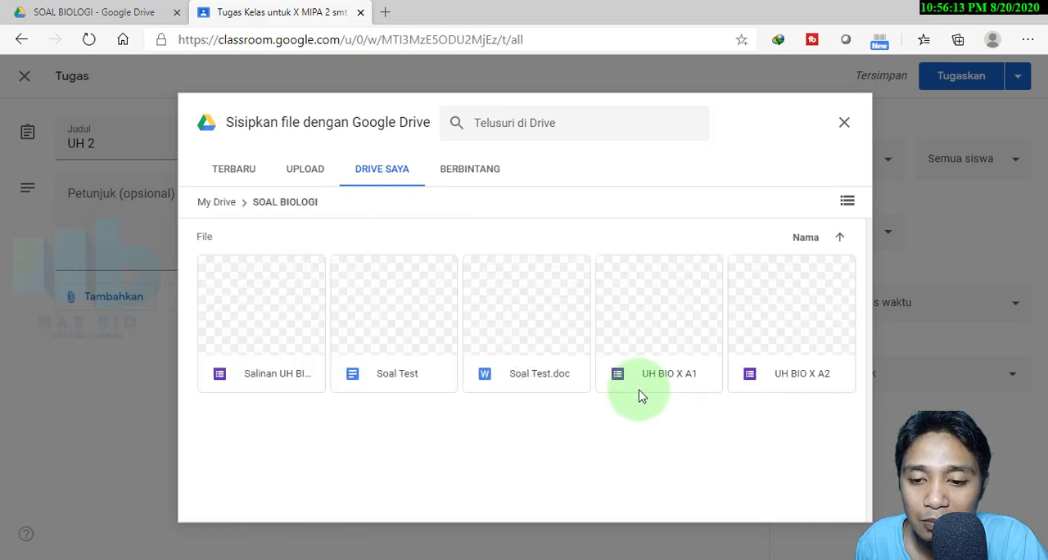
{"action": "left_click", "coordinate": [809, 368]}
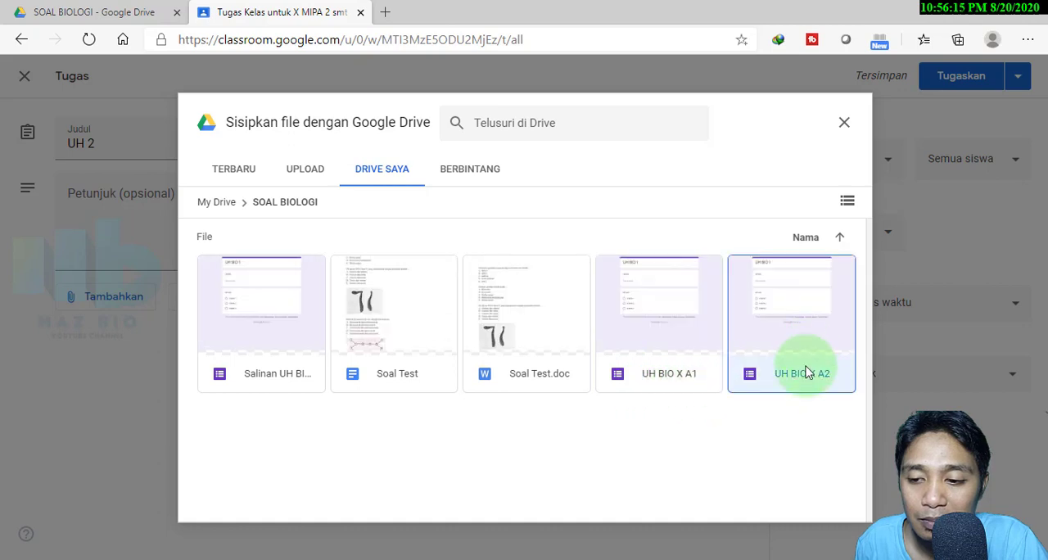
{"action": "left_click", "coordinate": [829, 503]}
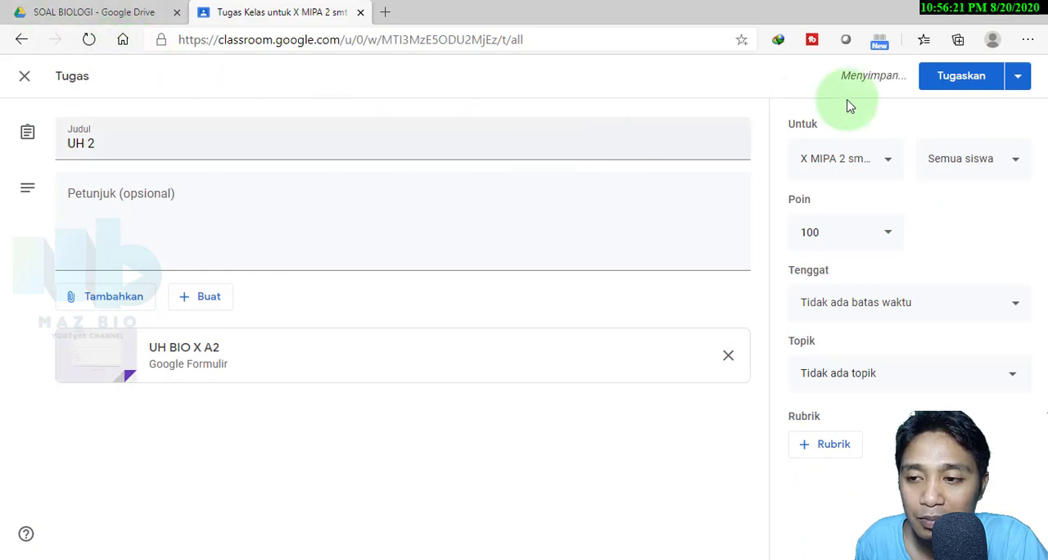
{"action": "left_click", "coordinate": [971, 90]}
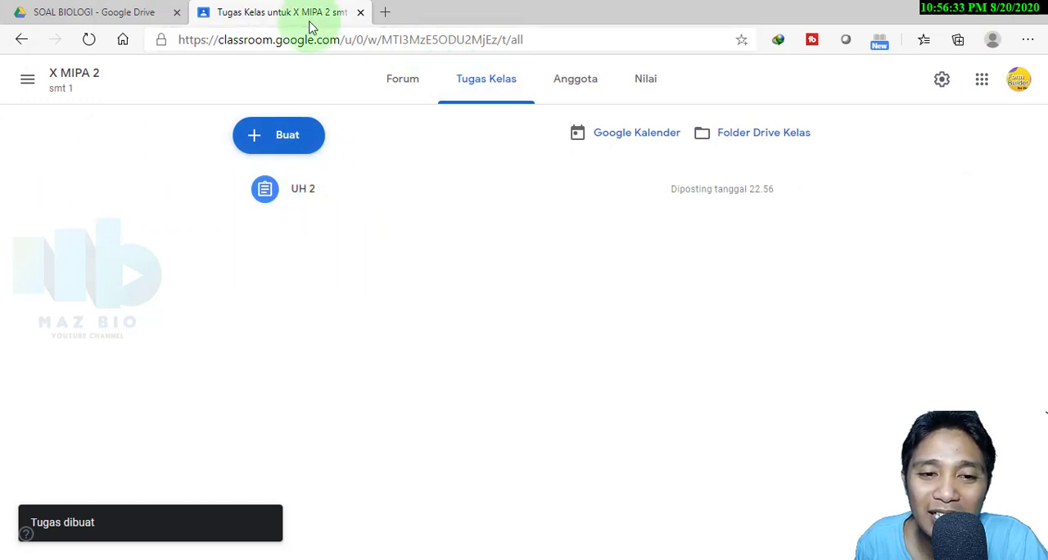
Switch to the X MIPA 3 class and create a new assignment (Tugas) titled UH 3
{"action": "left_click", "coordinate": [28, 80]}
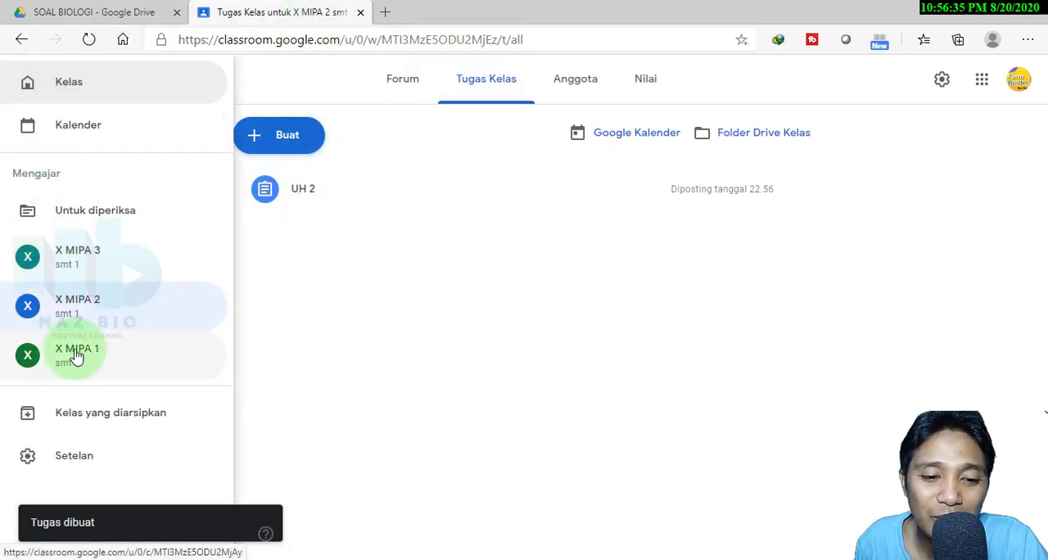
{"action": "left_click", "coordinate": [90, 269]}
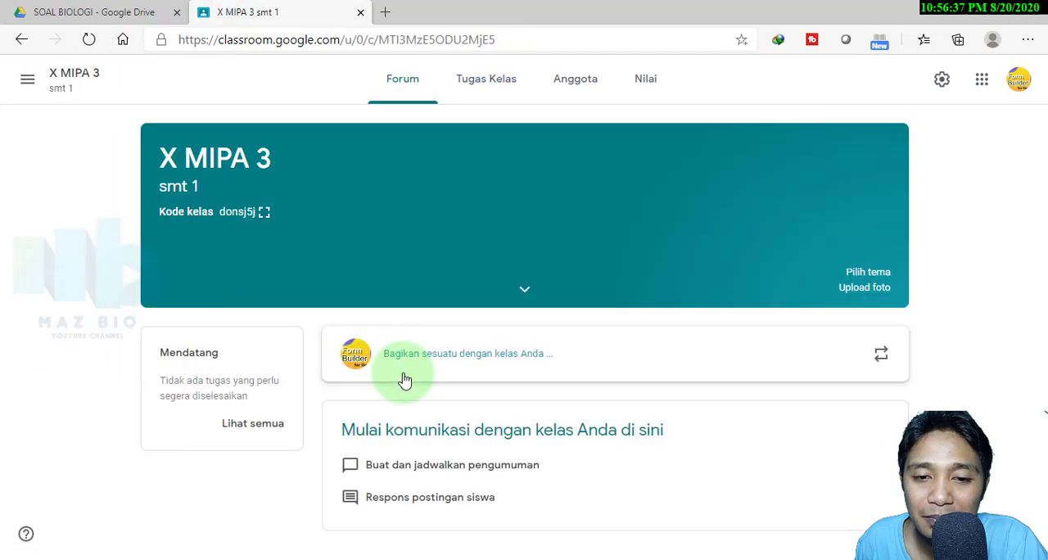
{"action": "left_click", "coordinate": [477, 78]}
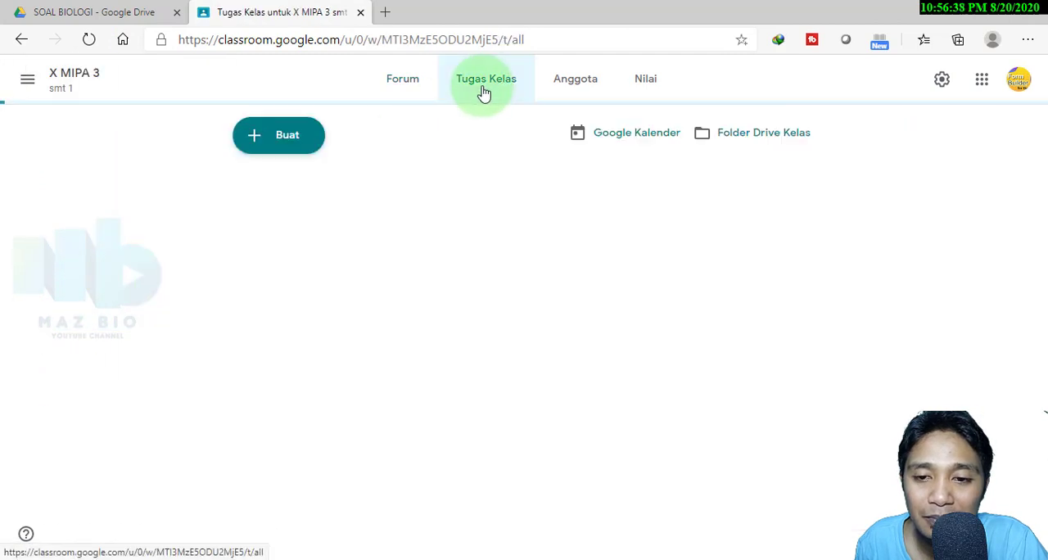
{"action": "left_click", "coordinate": [270, 146]}
{"action": "left_click", "coordinate": [286, 190]}
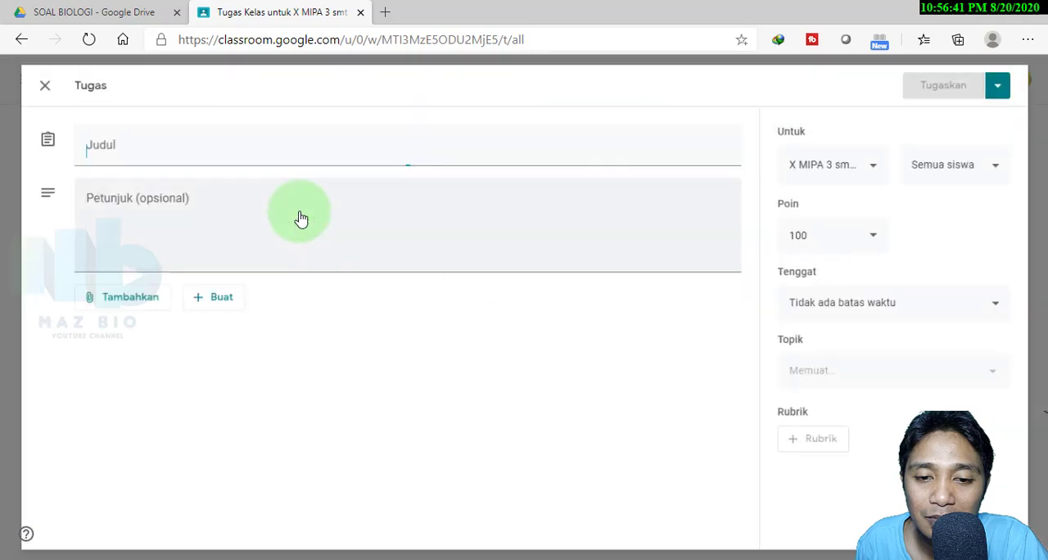
{"action": "type", "text": "UH 3"}
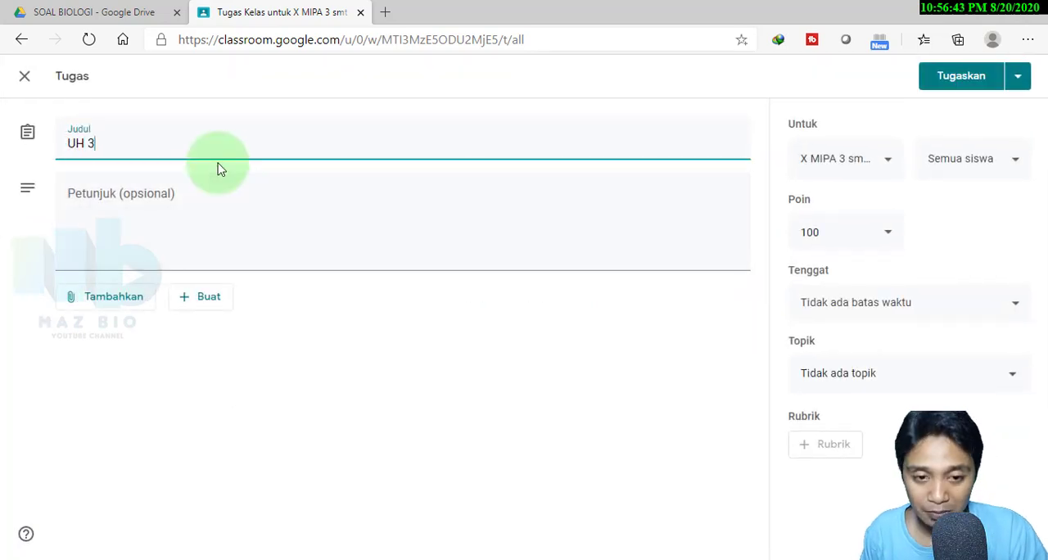
Attach the Salinan UH BIO X A2 form from the SOAL BIOLOGI folder in Google Drive and assign UH 3 to X MIPA 3
{"action": "left_click", "coordinate": [82, 298]}
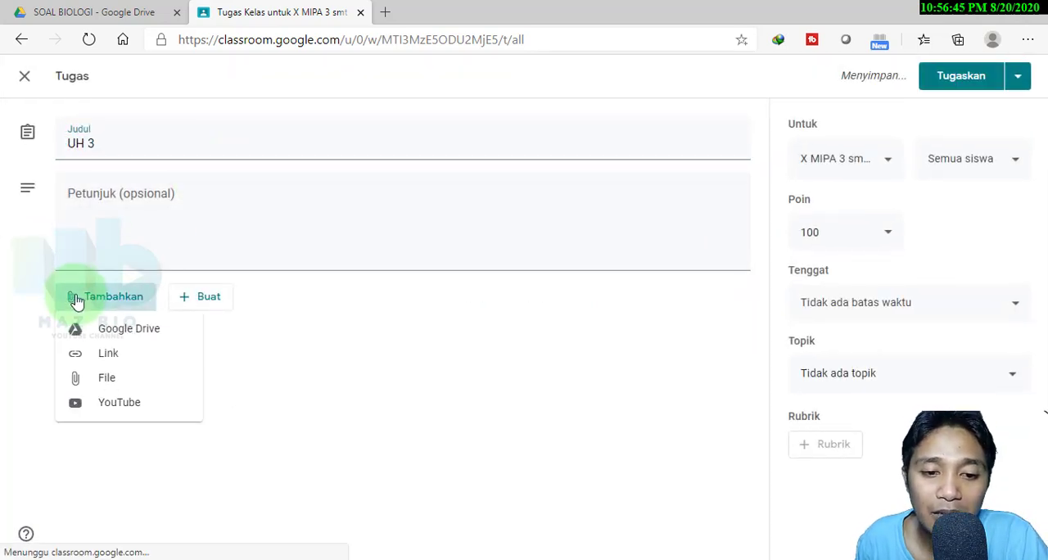
{"action": "left_click", "coordinate": [121, 336]}
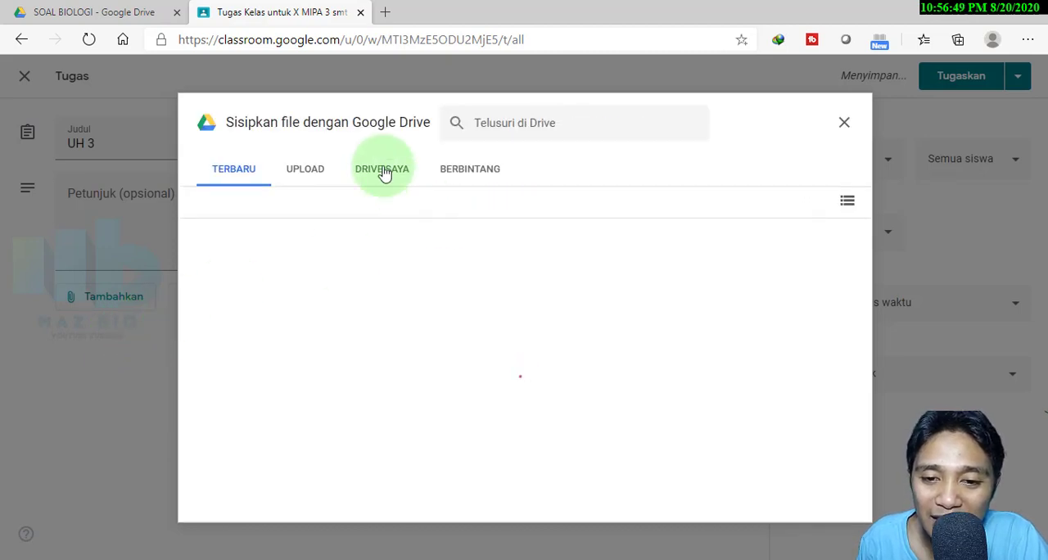
{"action": "left_click", "coordinate": [383, 170]}
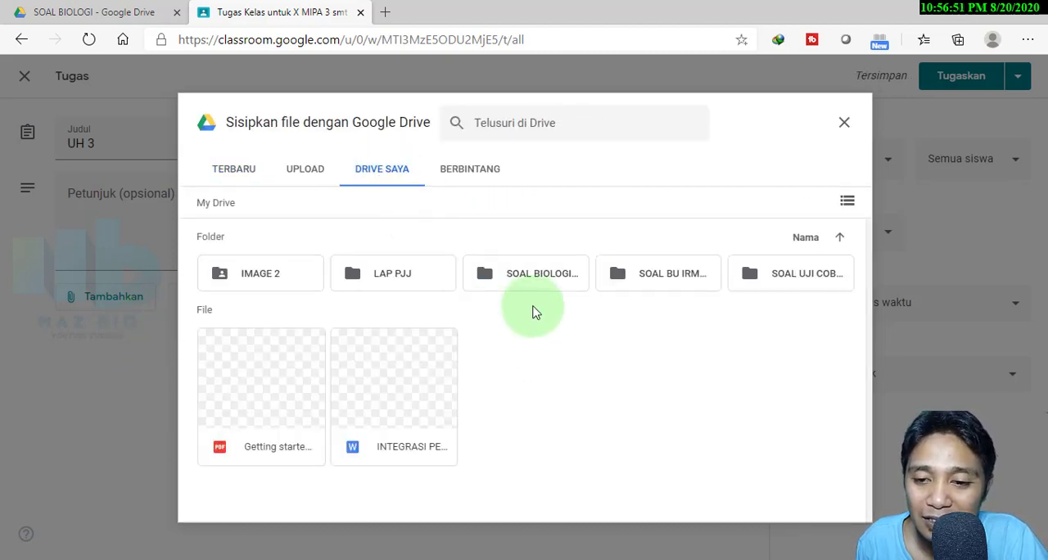
{"action": "double_click", "coordinate": [534, 279]}
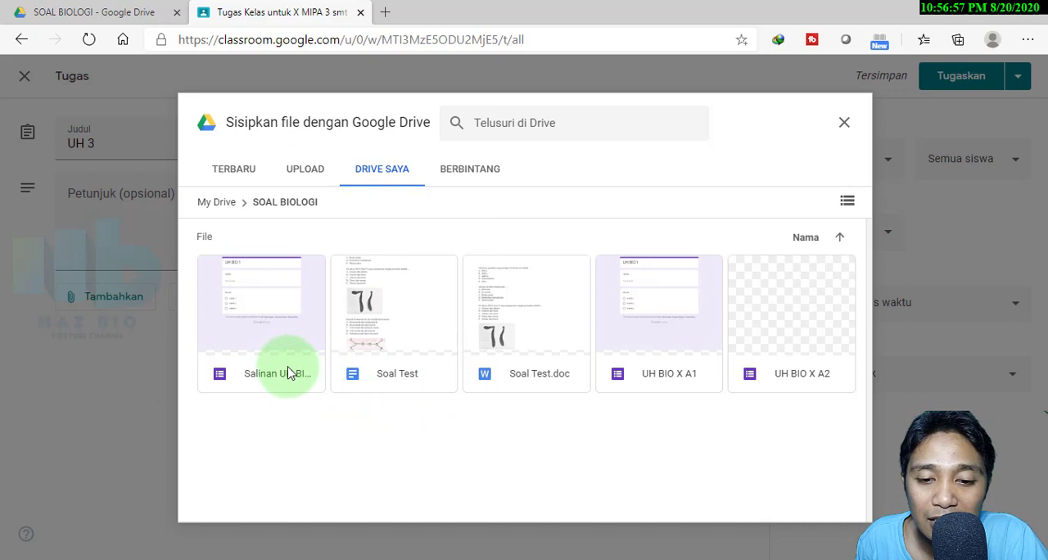
{"action": "left_click", "coordinate": [262, 330]}
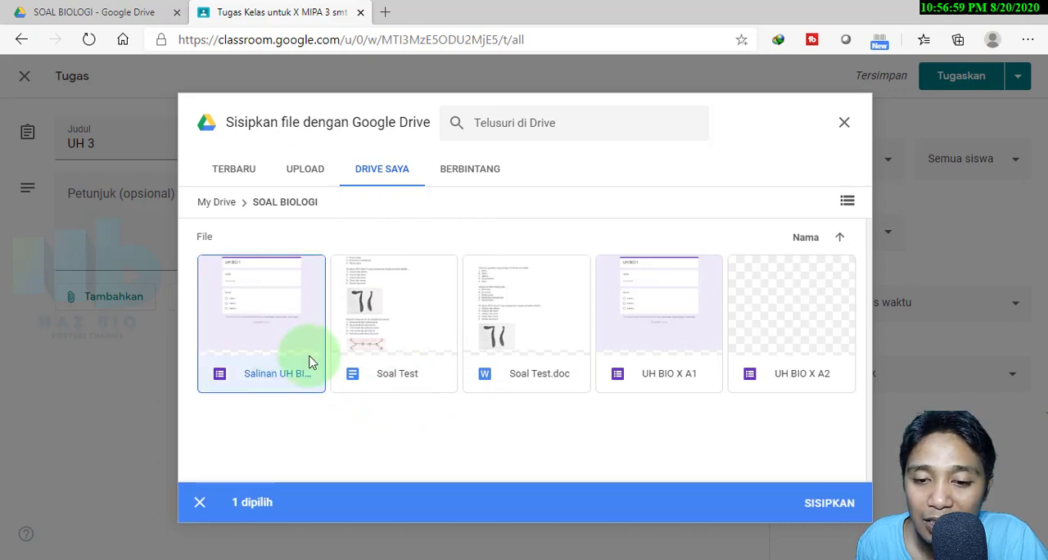
{"action": "left_click", "coordinate": [821, 505]}
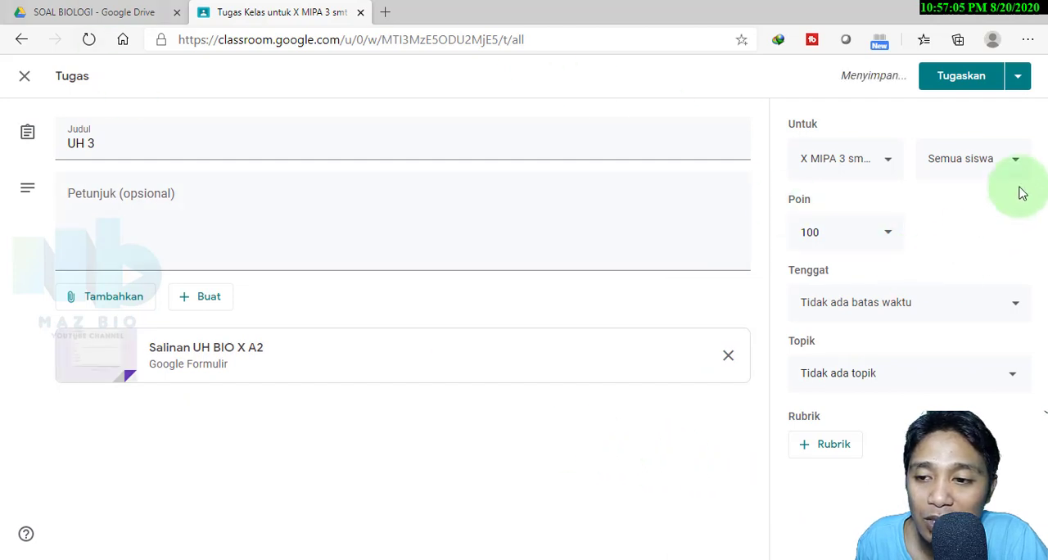
{"action": "left_click", "coordinate": [959, 78]}
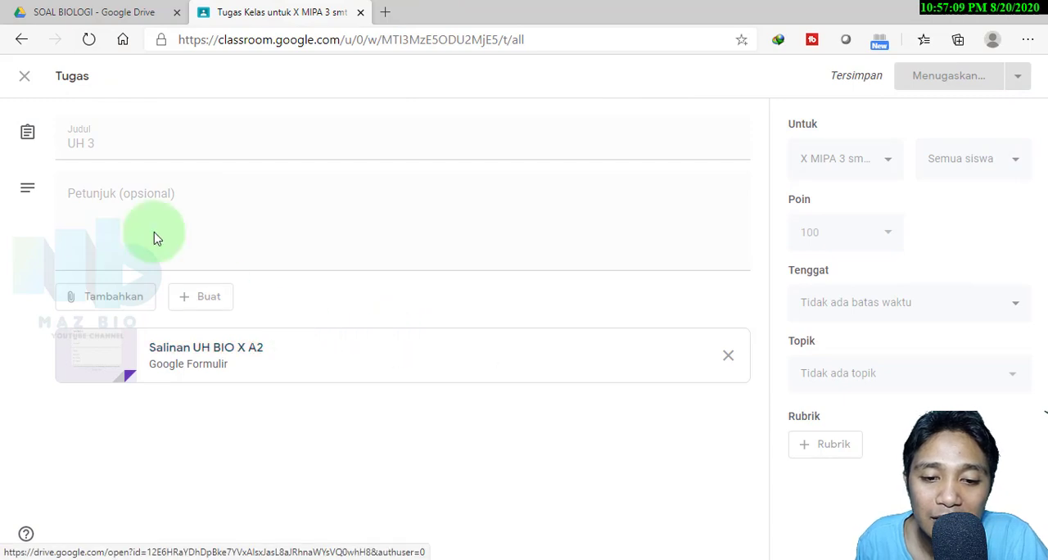
Switch to Google Drive, open the Salinan UH BIO X A2 form, rename it UH BIO X A2 and close it
{"action": "left_click", "coordinate": [90, 17]}
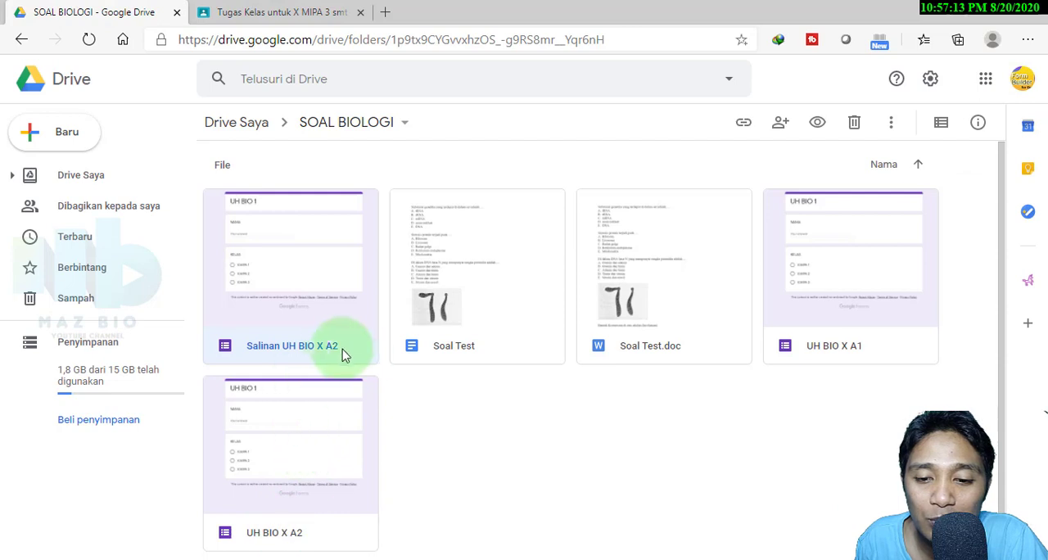
{"action": "double_click", "coordinate": [268, 352]}
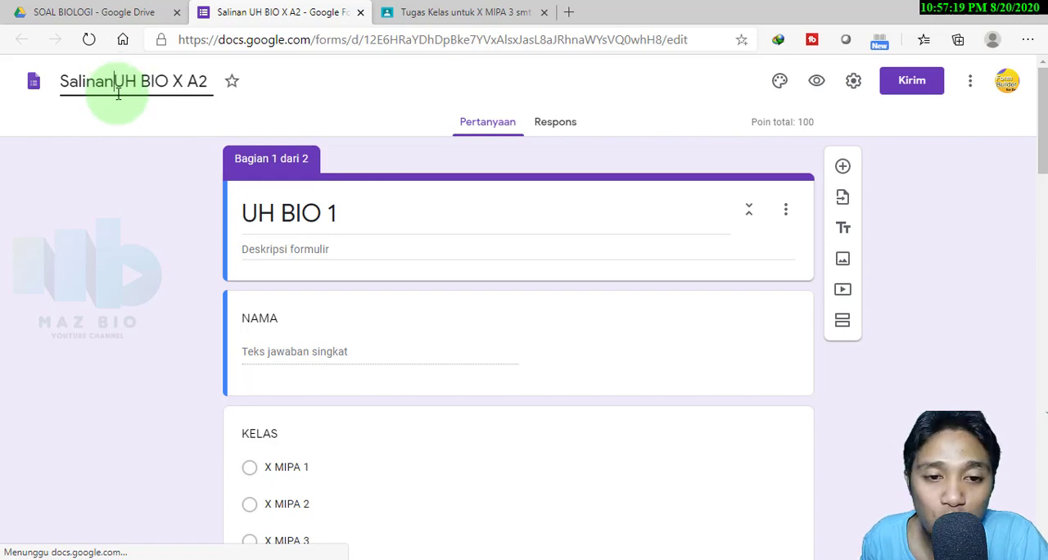
{"action": "key", "text": "BackSpace"}
{"action": "key", "text": "BackSpace"}
{"action": "key", "text": "BackSpace"}
{"action": "key", "text": "BackSpace"}
{"action": "key", "text": "BackSpace"}
{"action": "key", "text": "BackSpace"}
{"action": "key", "text": "BackSpace"}
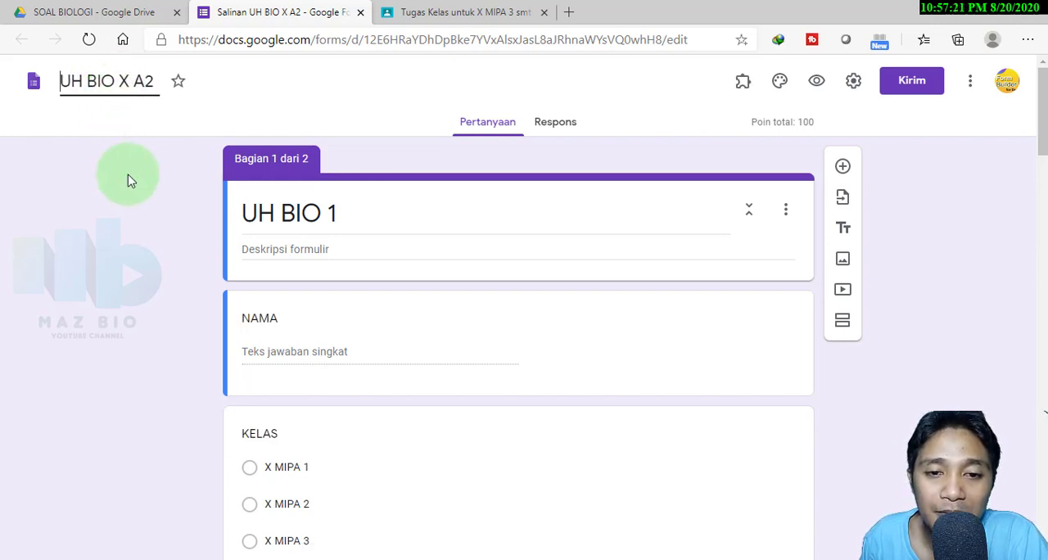
{"action": "left_click", "coordinate": [361, 11]}
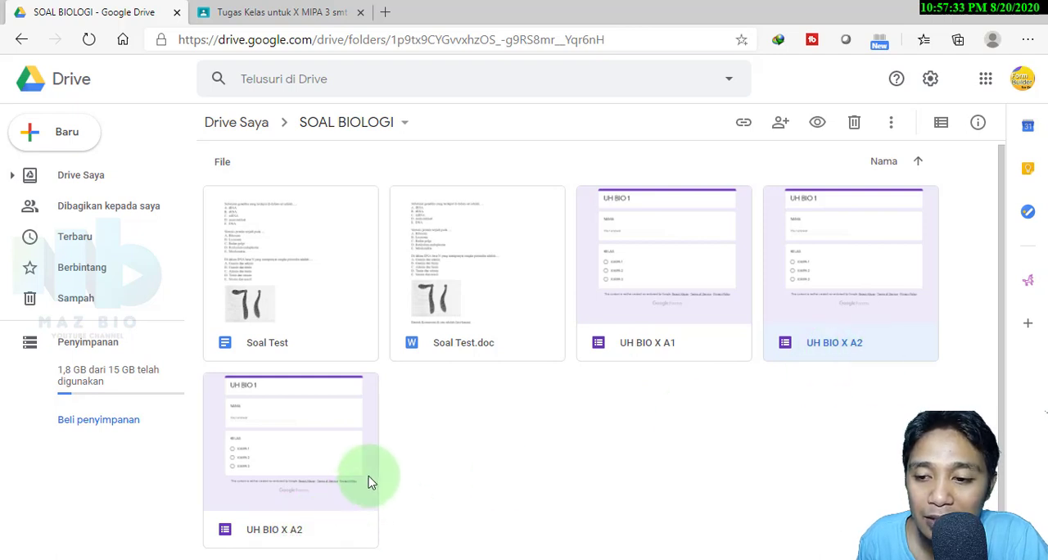
Open the last form in the SOAL BIOLOGI folder, rename it UH BIO X A3, close it and refresh the folder
{"action": "left_click", "coordinate": [321, 536]}
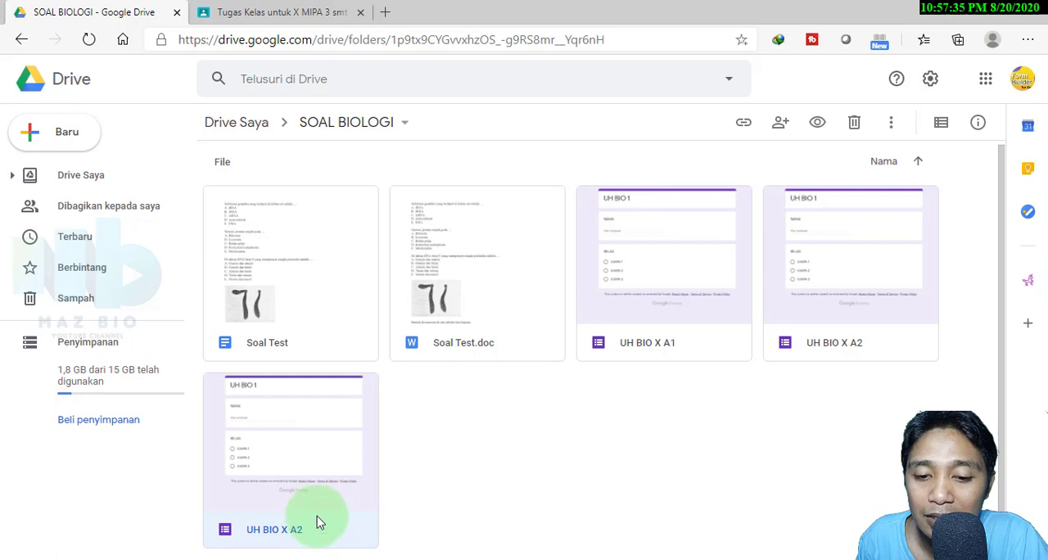
{"action": "double_click", "coordinate": [317, 515]}
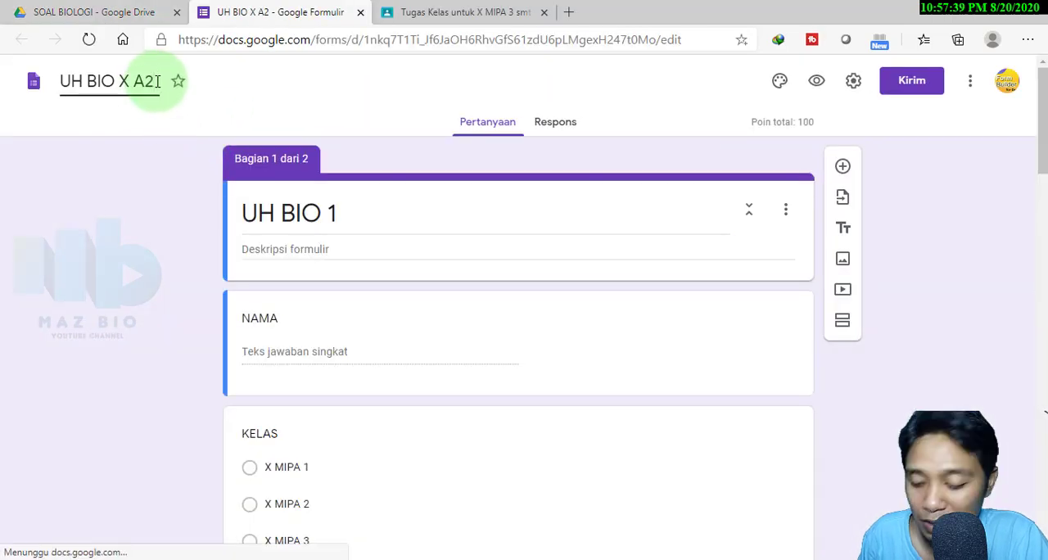
{"action": "left_click", "coordinate": [157, 81]}
{"action": "key", "text": "BackSpace"}
{"action": "type", "text": "3"}
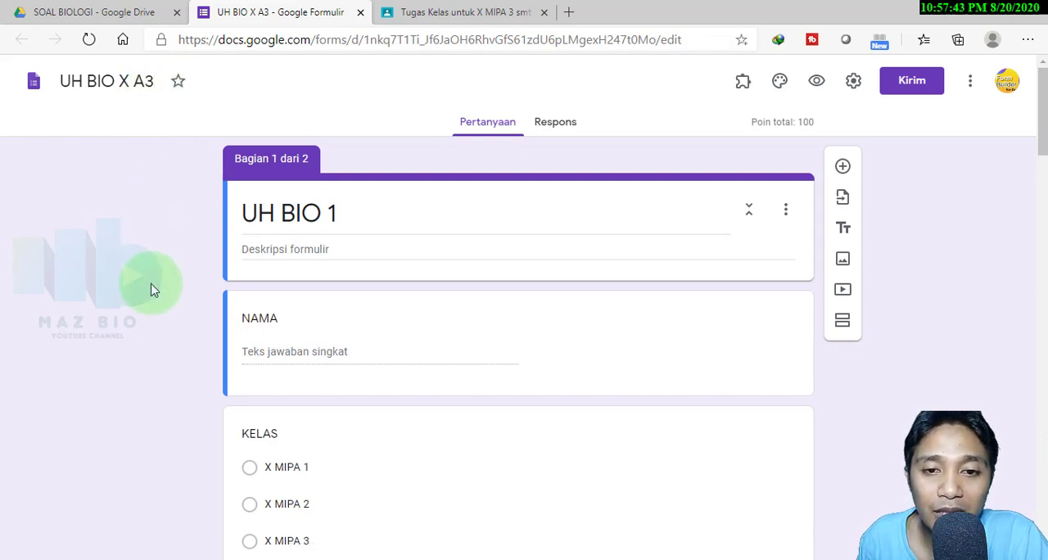
{"action": "left_click", "coordinate": [361, 12]}
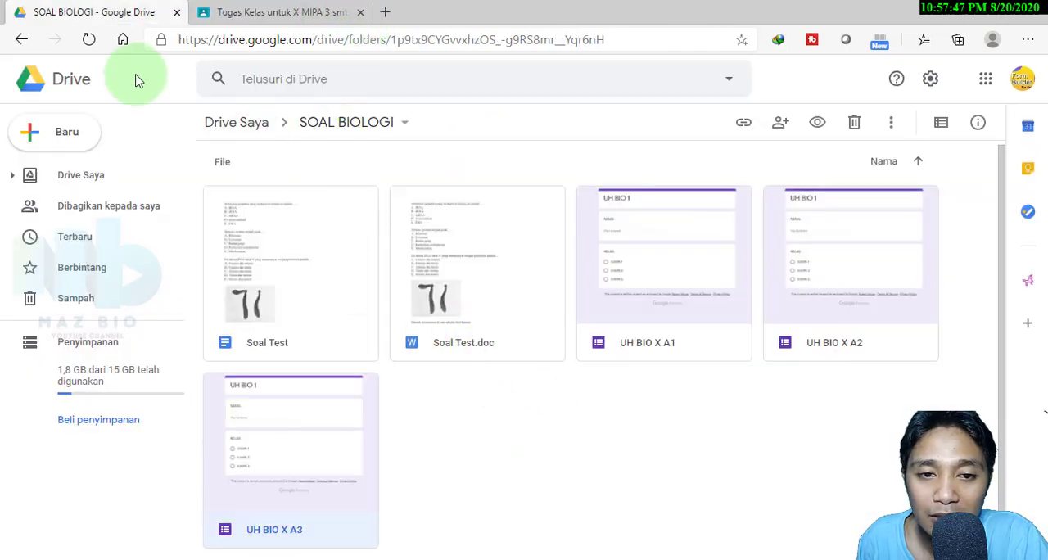
{"action": "left_click", "coordinate": [88, 39]}
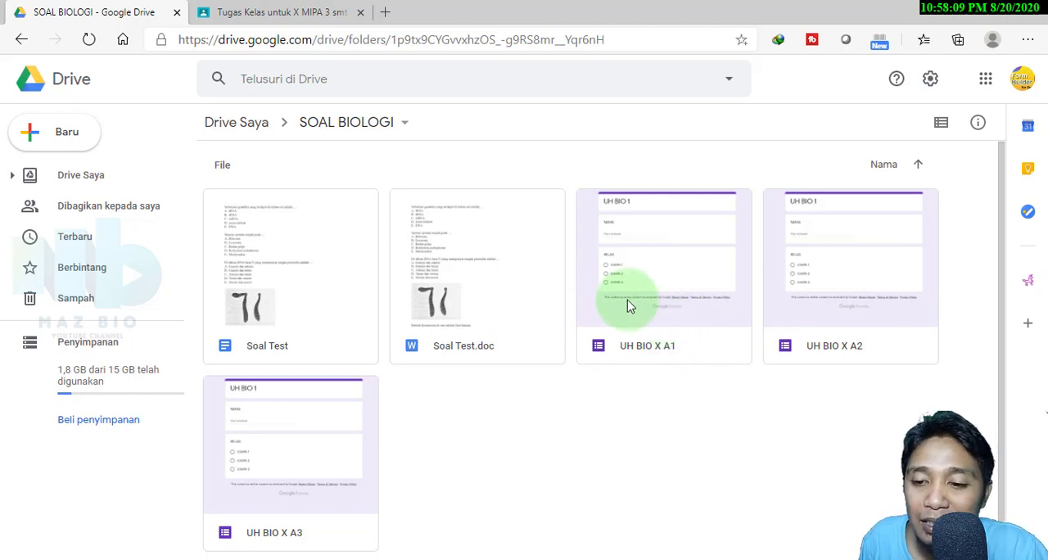
Open the UH BIO X A1 form and create a new response spreadsheet named UH BIO X
{"action": "left_click", "coordinate": [686, 326]}
{"action": "double_click", "coordinate": [686, 326]}
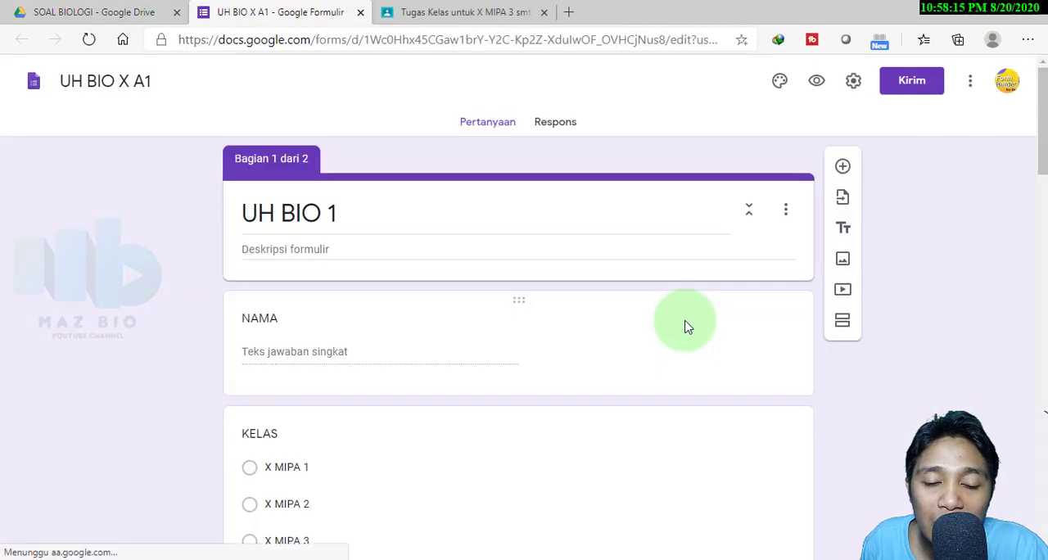
{"action": "left_click", "coordinate": [555, 123]}
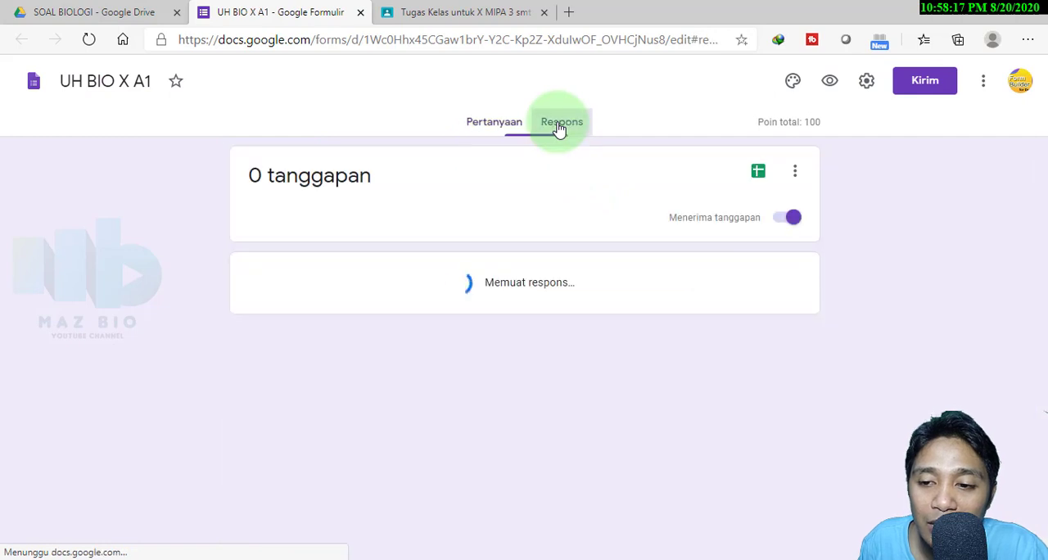
{"action": "left_click", "coordinate": [759, 173]}
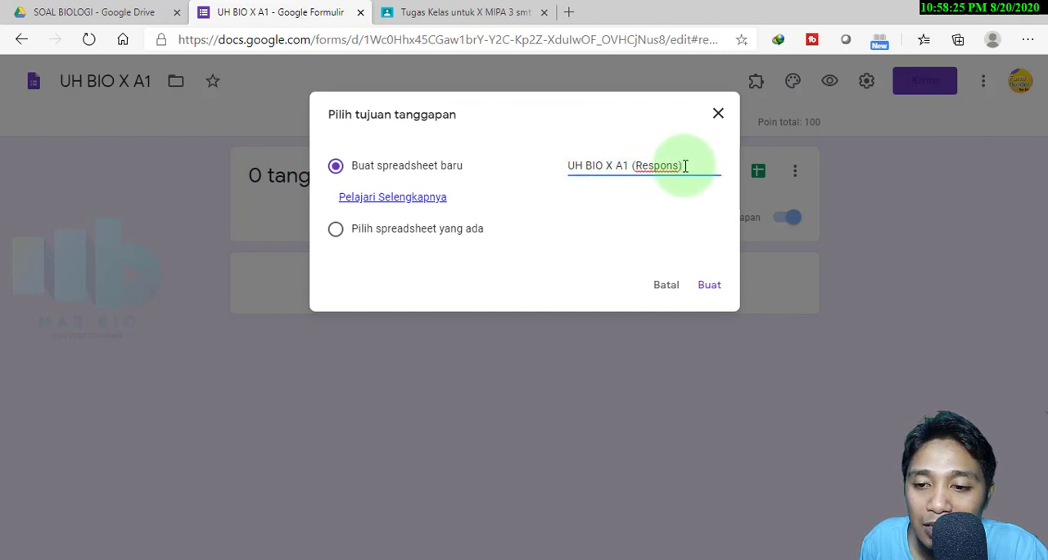
{"action": "left_click_drag", "start_coordinate": [685, 165], "coordinate": [628, 168]}
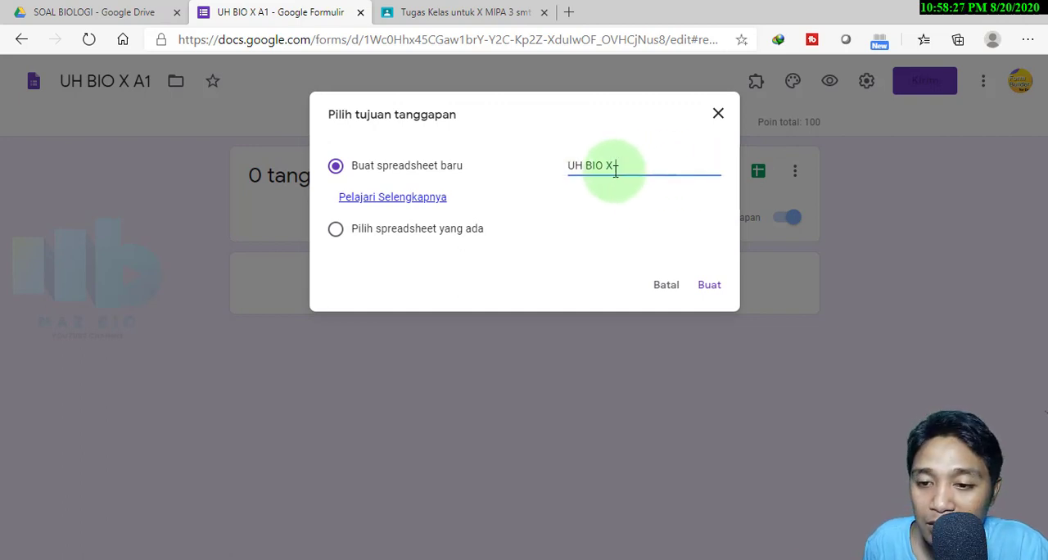
{"action": "left_click", "coordinate": [708, 285]}
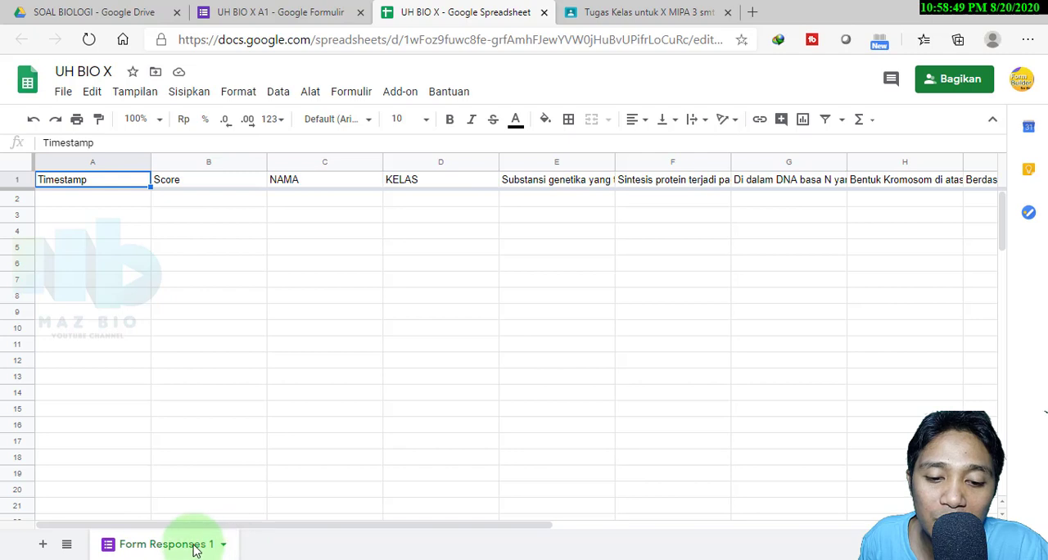
Rename the Form Responses 1 sheet to NILAI X MIPA 1
{"action": "left_click", "coordinate": [221, 547]}
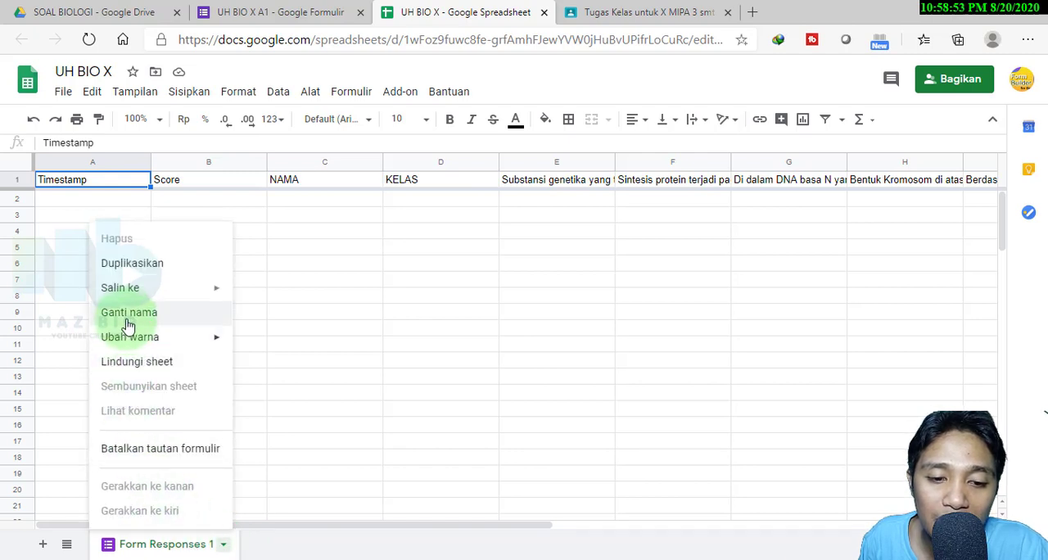
{"action": "left_click", "coordinate": [222, 547]}
{"action": "left_click", "coordinate": [223, 549]}
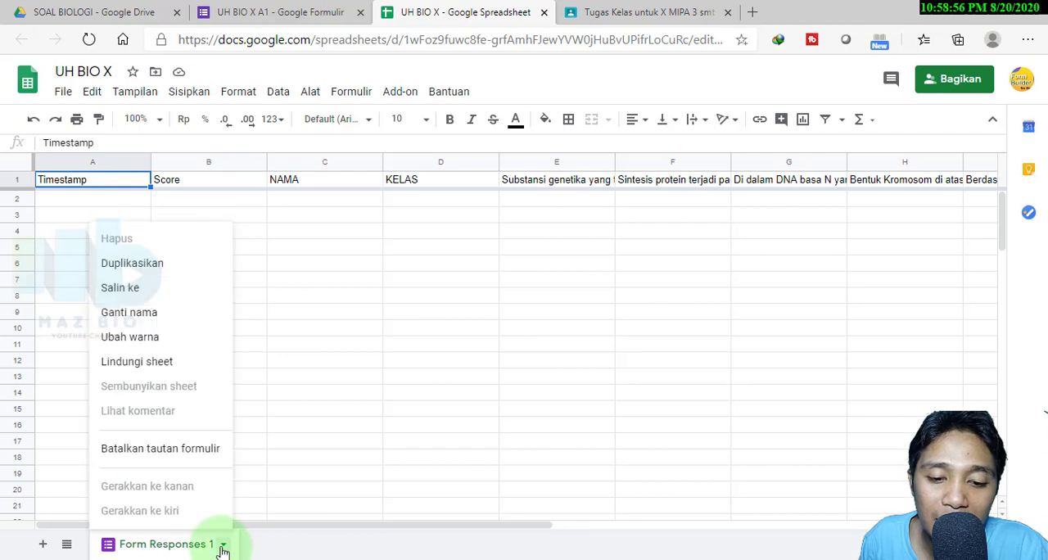
{"action": "left_click", "coordinate": [124, 313]}
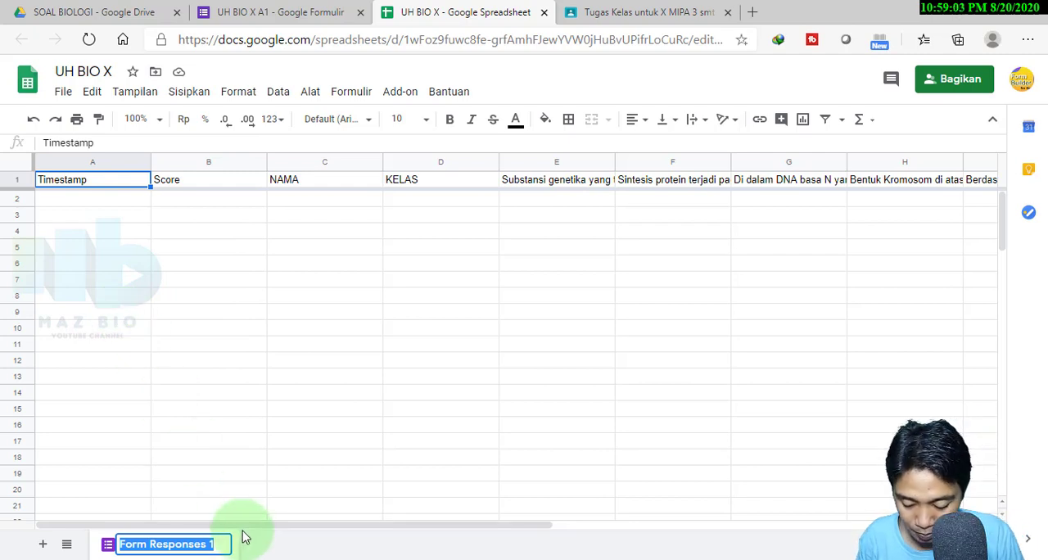
{"action": "type", "text": "NILAI X MIPA"}
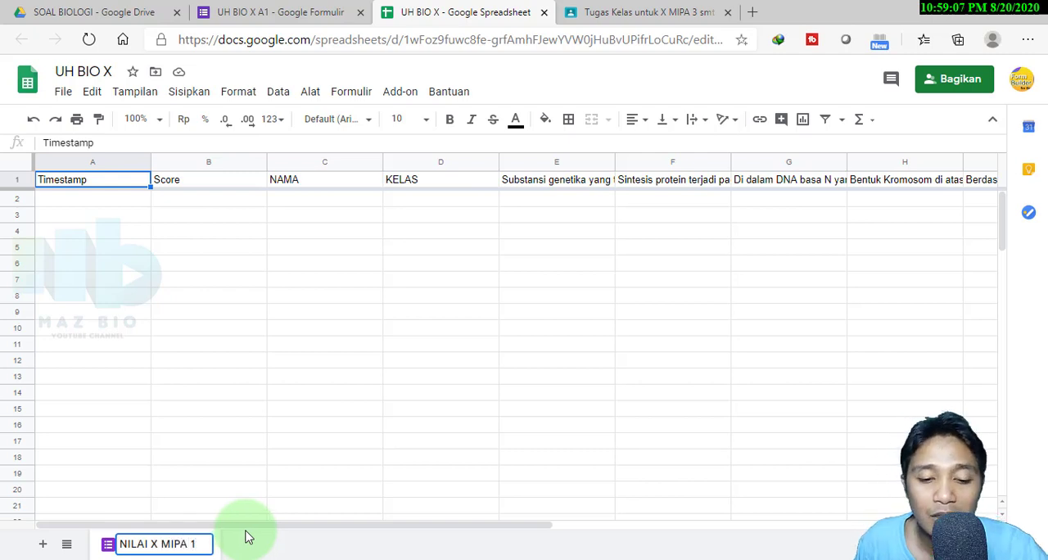
{"action": "left_click", "coordinate": [220, 489]}
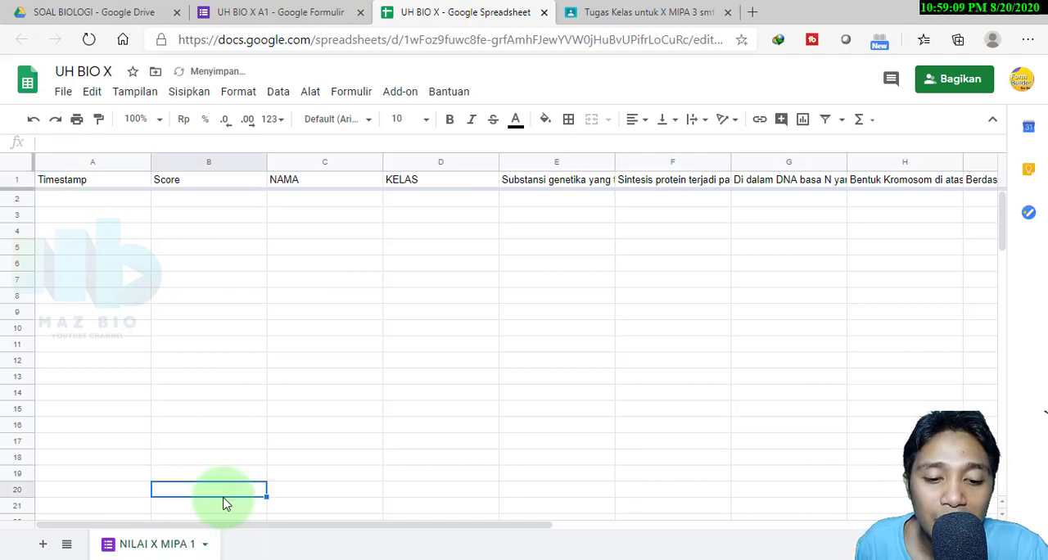
Colour the NILAI X MIPA 1 sheet tab red, and close the spreadsheet and the UH BIO X A1 form
{"action": "left_click", "coordinate": [203, 544]}
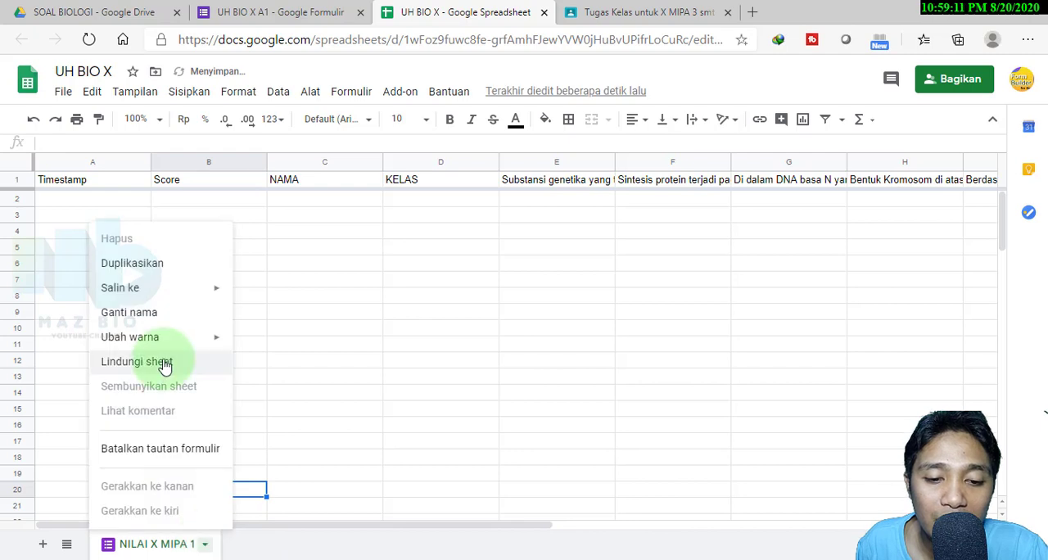
{"action": "mouse_move", "coordinate": [167, 348]}
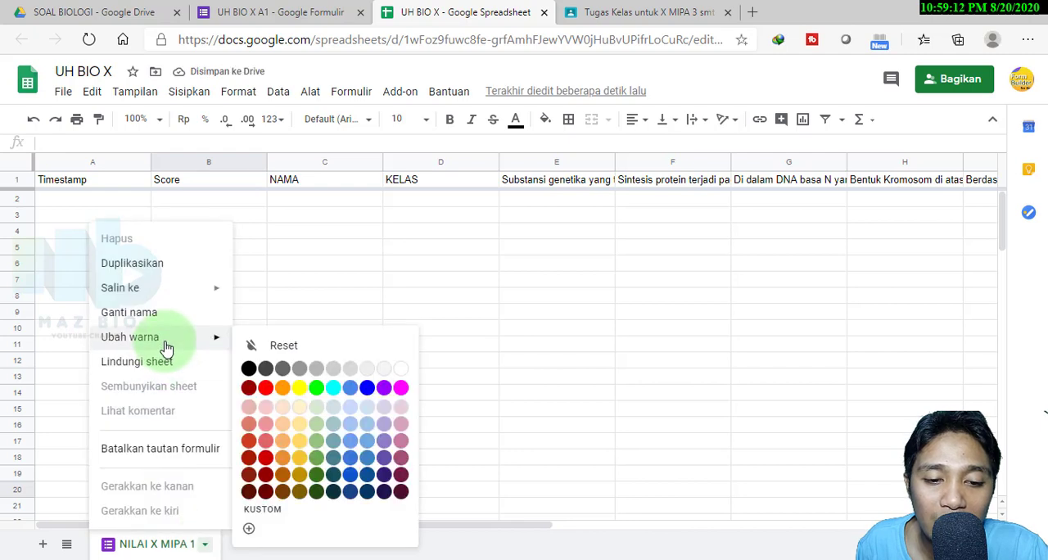
{"action": "left_click", "coordinate": [266, 389]}
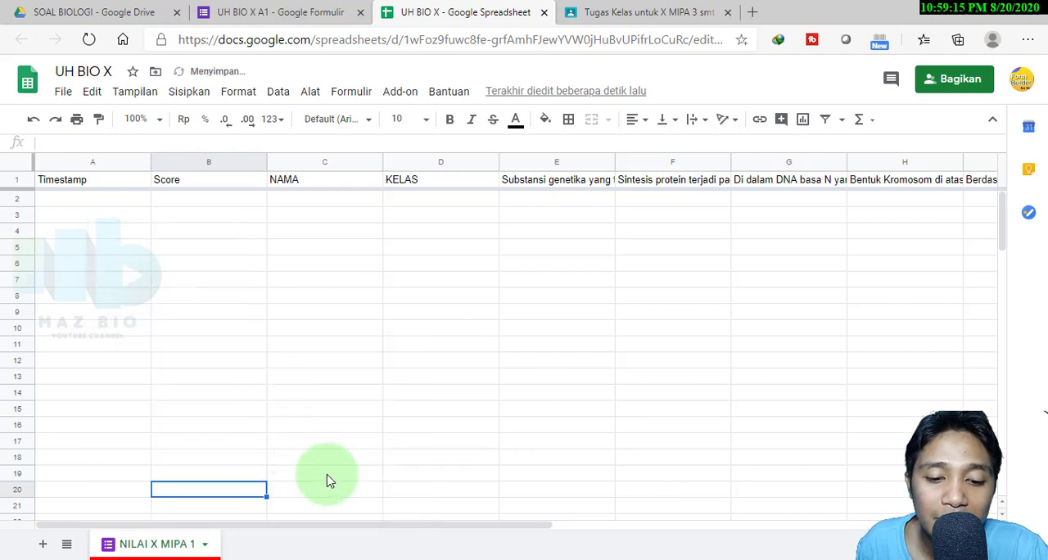
{"action": "left_click", "coordinate": [364, 391]}
{"action": "left_click", "coordinate": [434, 299]}
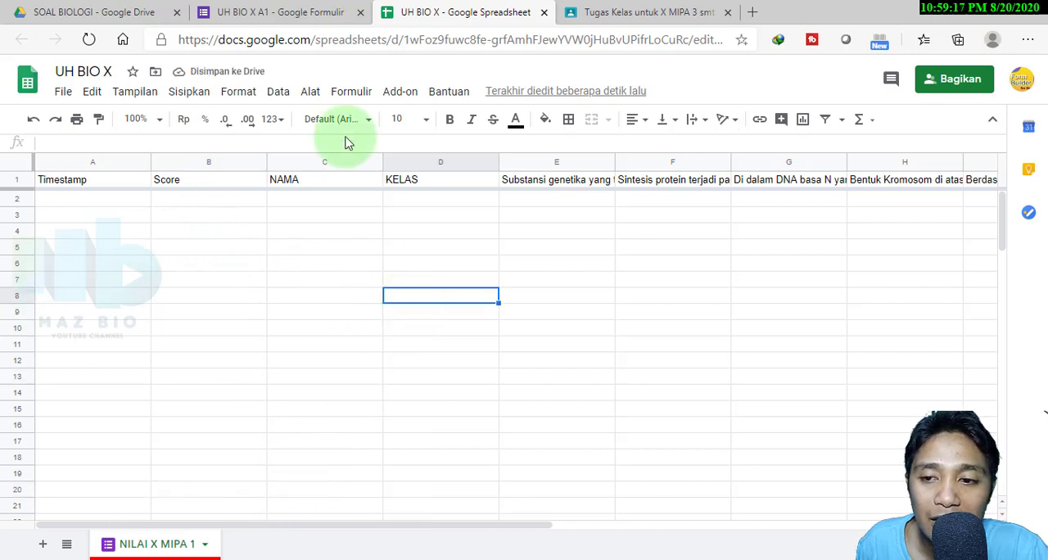
{"action": "left_click", "coordinate": [543, 12]}
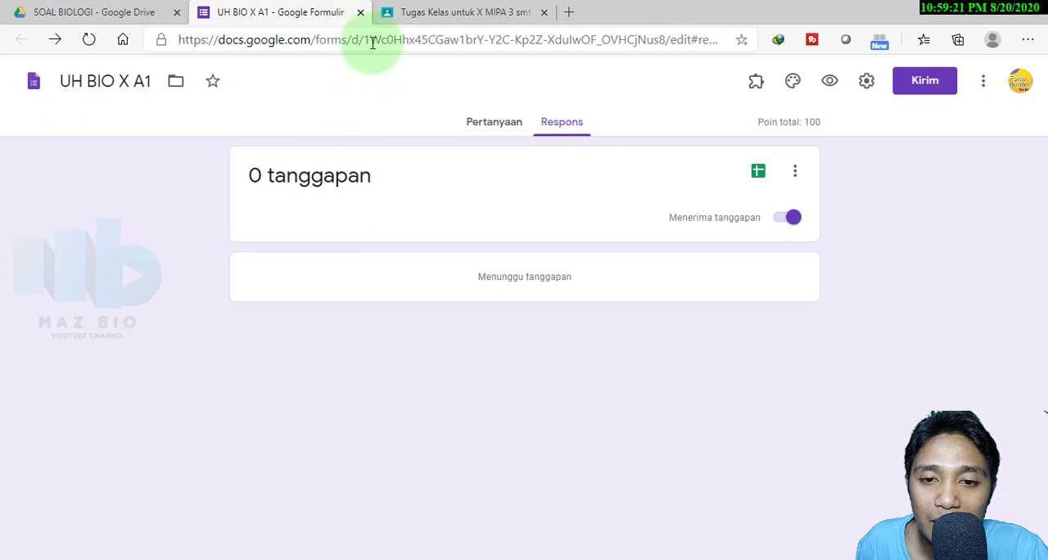
{"action": "left_click", "coordinate": [361, 12]}
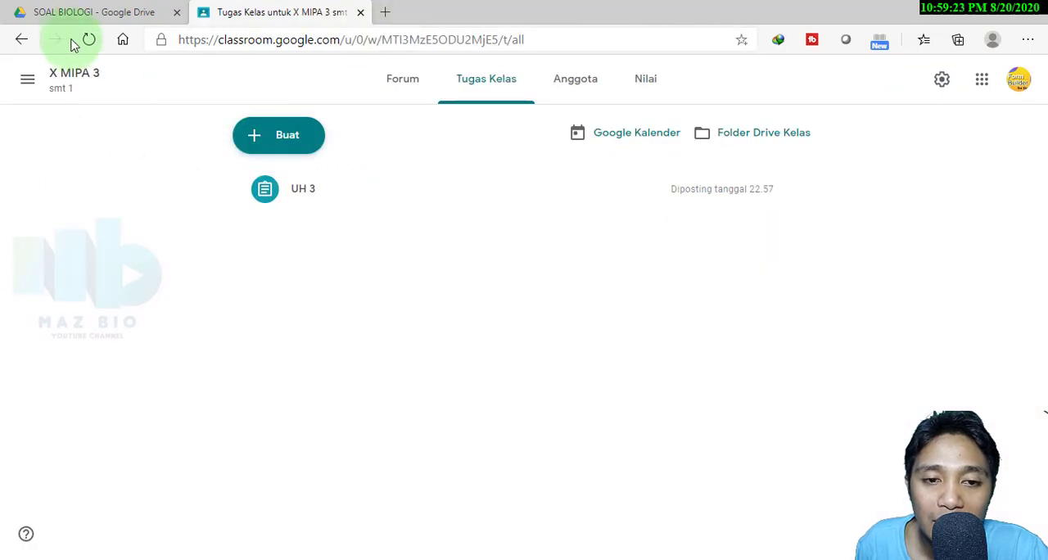
Switch to Google Drive, open the UH BIO X A2 form and link its responses to the existing UH BIO X spreadsheet
{"action": "left_click", "coordinate": [94, 17]}
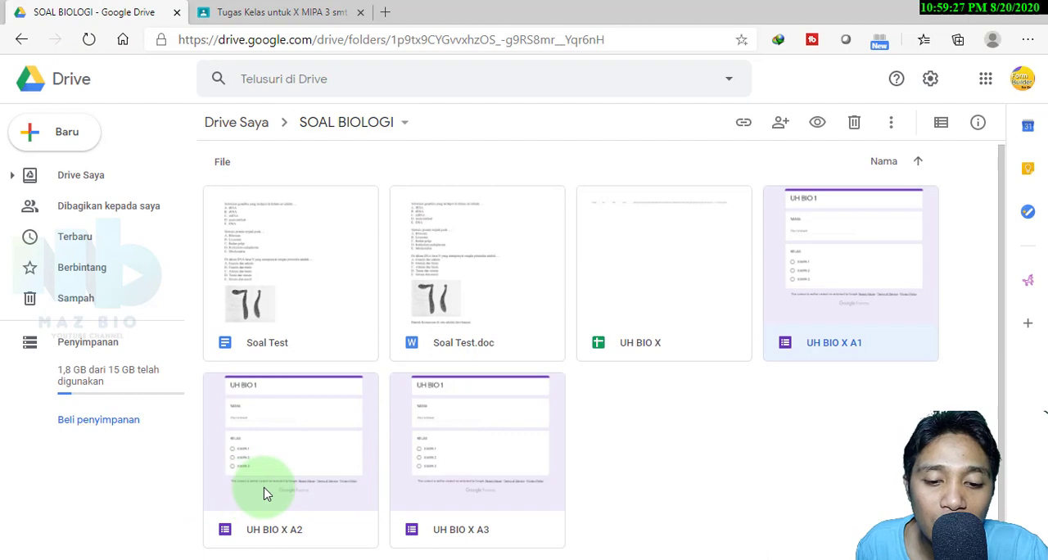
{"action": "double_click", "coordinate": [287, 457]}
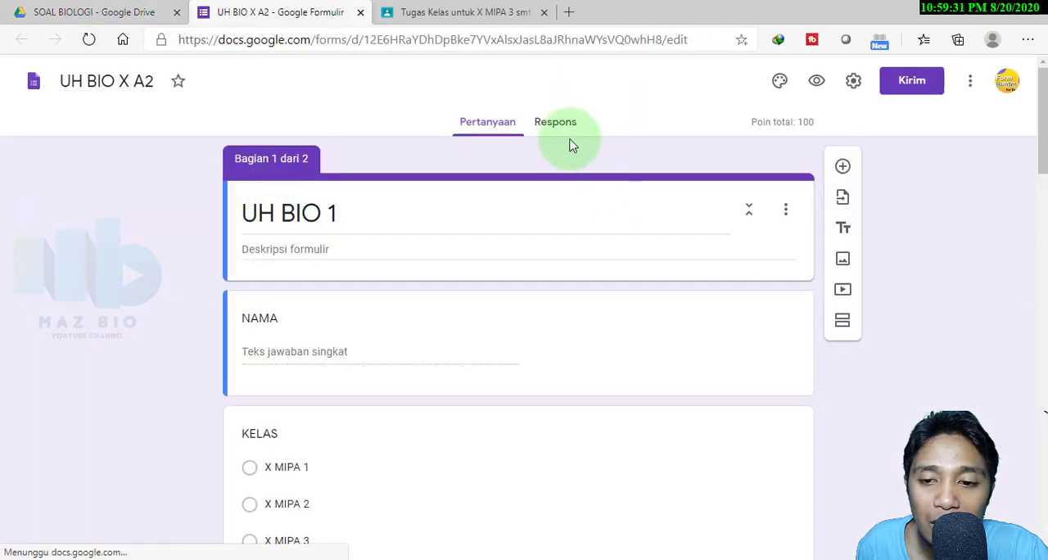
{"action": "left_click", "coordinate": [556, 122]}
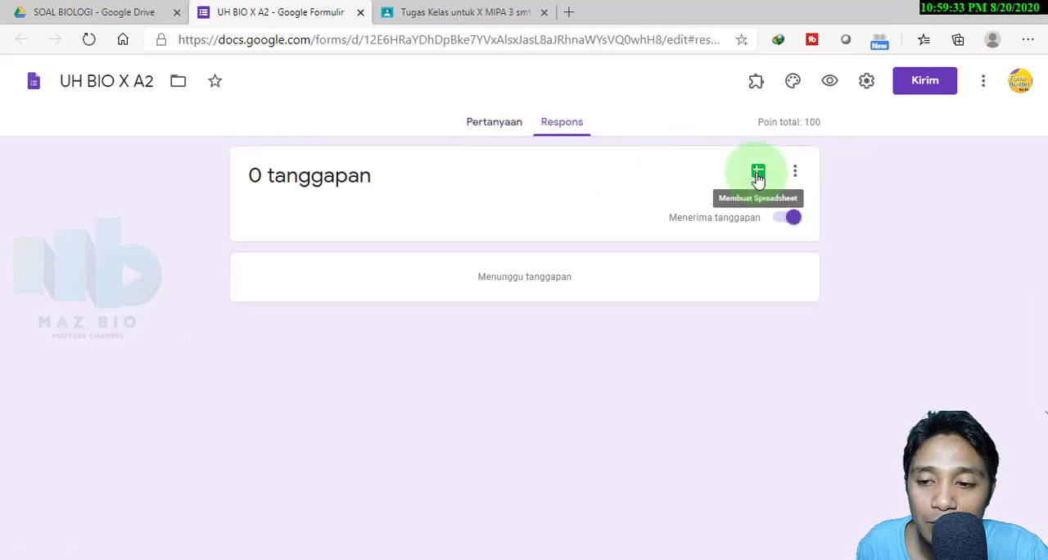
{"action": "left_click", "coordinate": [758, 174]}
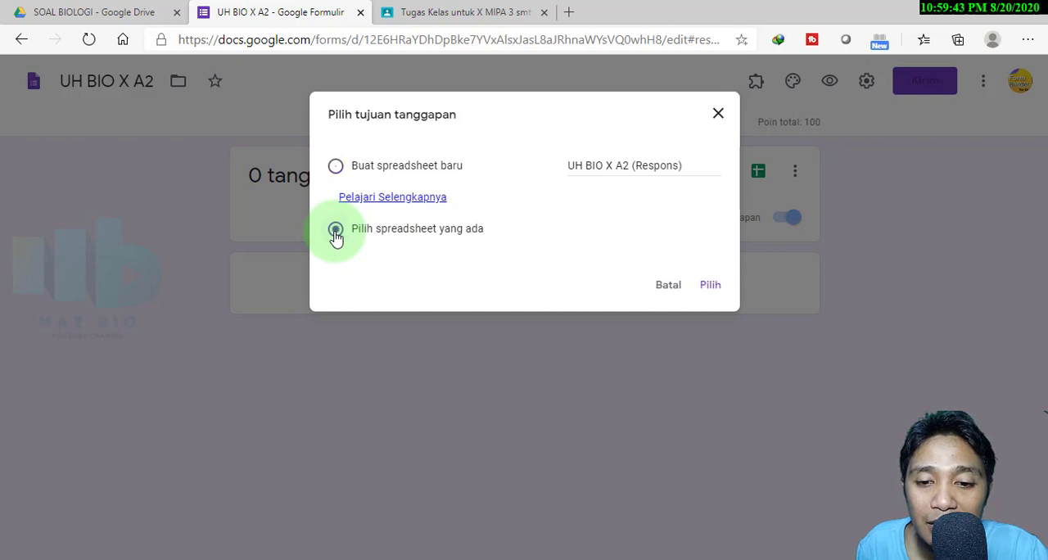
{"action": "left_click", "coordinate": [709, 289]}
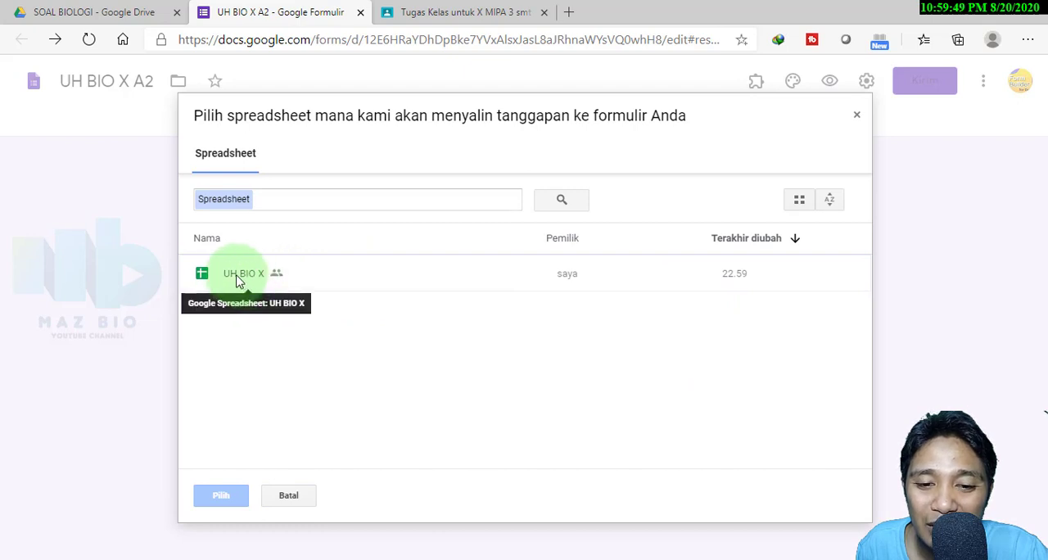
{"action": "left_click", "coordinate": [238, 278]}
{"action": "left_click", "coordinate": [219, 495]}
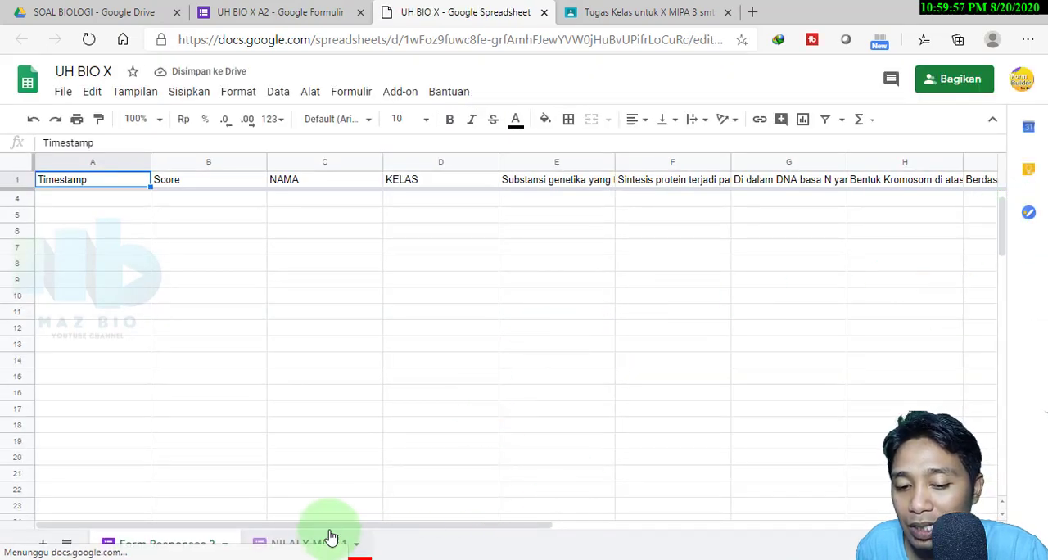
Rename the Form Responses 2 sheet to NILAI X MIPA 2
{"action": "left_click_drag", "start_coordinate": [1000, 240], "coordinate": [999, 256]}
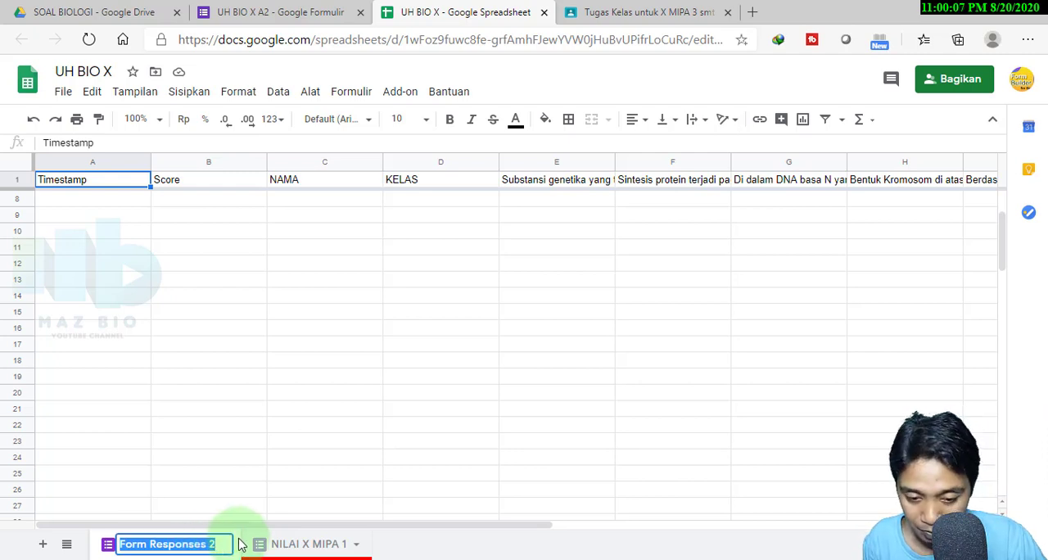
{"action": "type", "text": "X MI"}
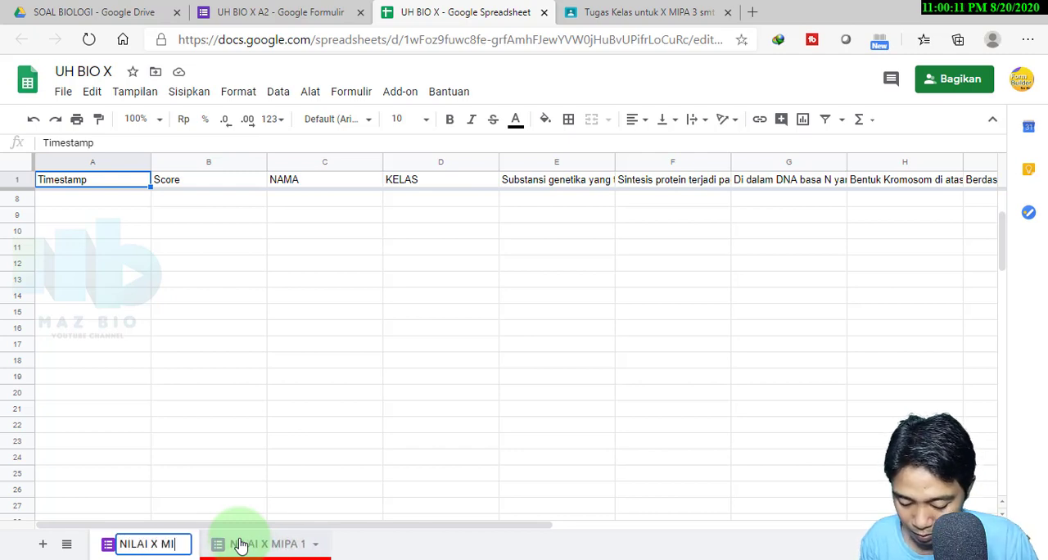
{"action": "type", "text": "LAI X MIPA 2"}
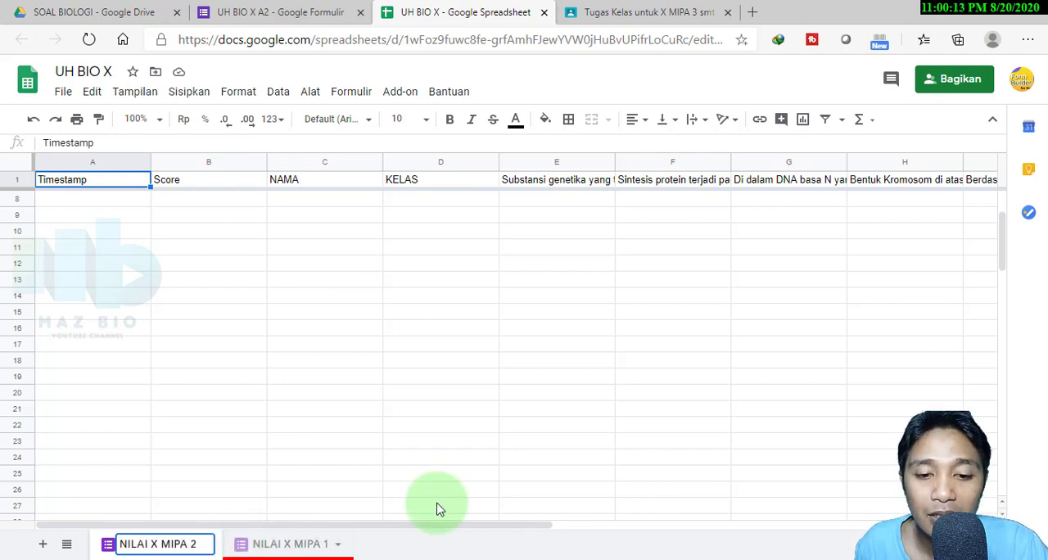
{"action": "left_click", "coordinate": [446, 442]}
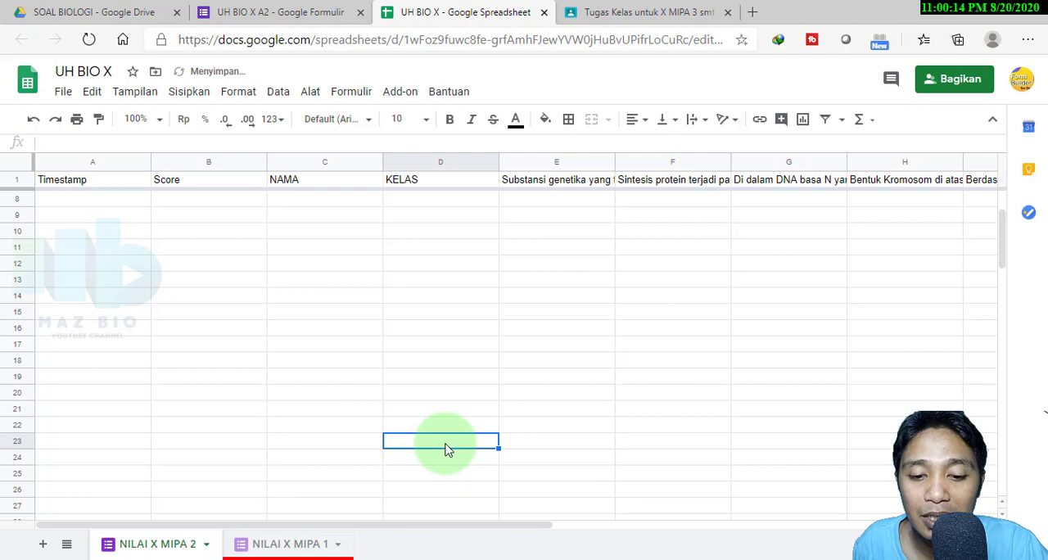
Colour the NILAI X MIPA 2 sheet tab green and close the UH BIO X spreadsheet
{"action": "left_click", "coordinate": [208, 547]}
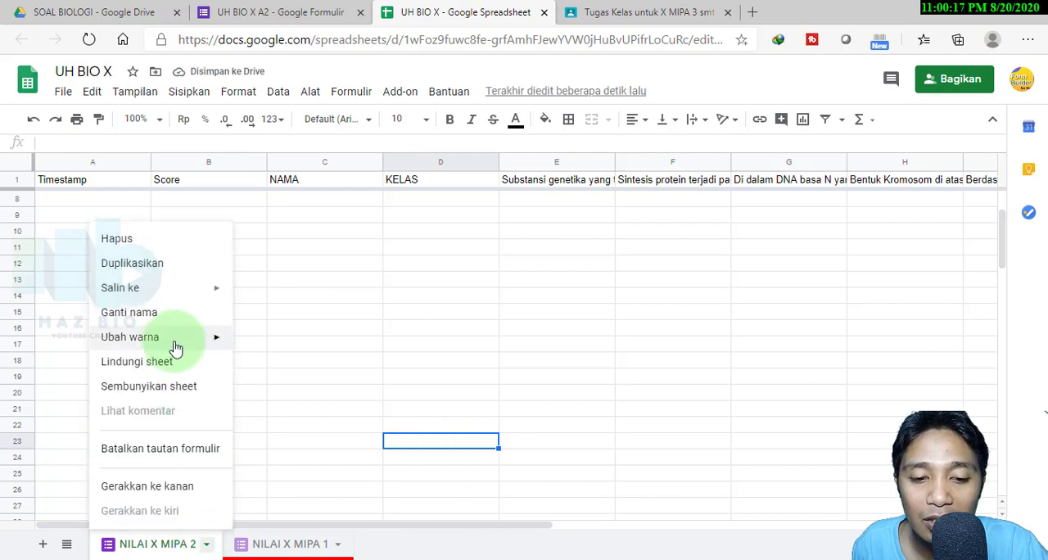
{"action": "mouse_move", "coordinate": [175, 342]}
{"action": "left_click", "coordinate": [316, 391]}
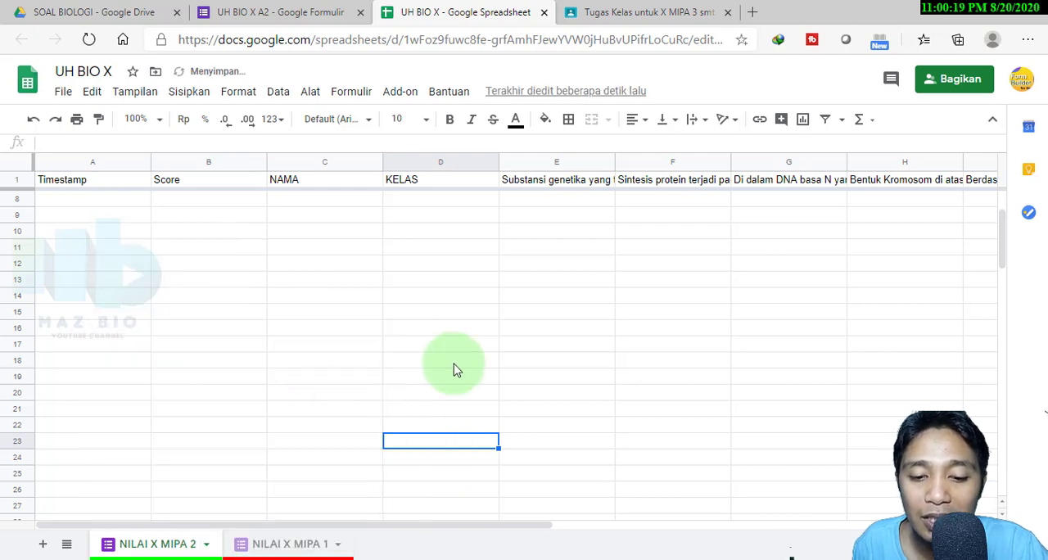
{"action": "left_click", "coordinate": [465, 343]}
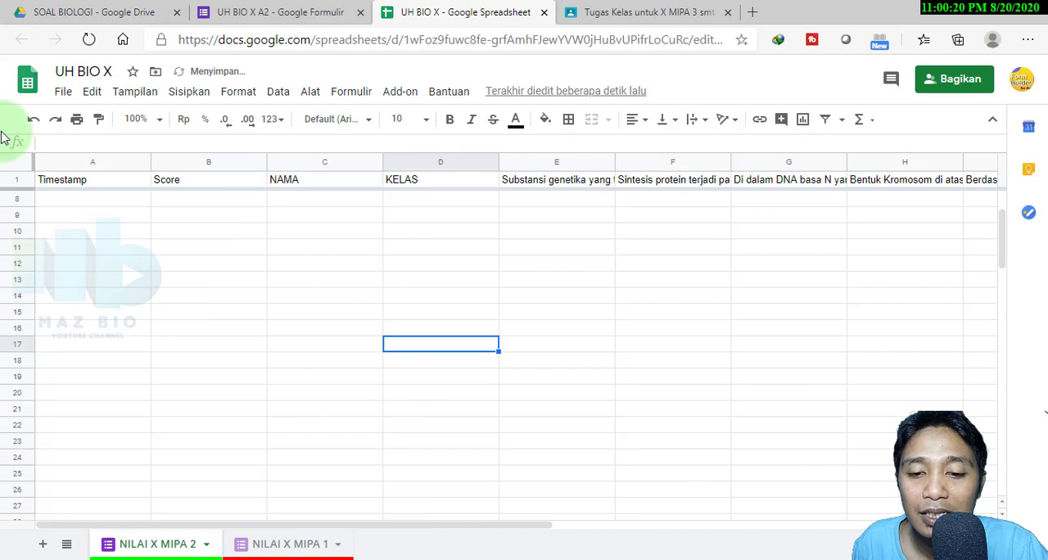
{"action": "left_click", "coordinate": [544, 13]}
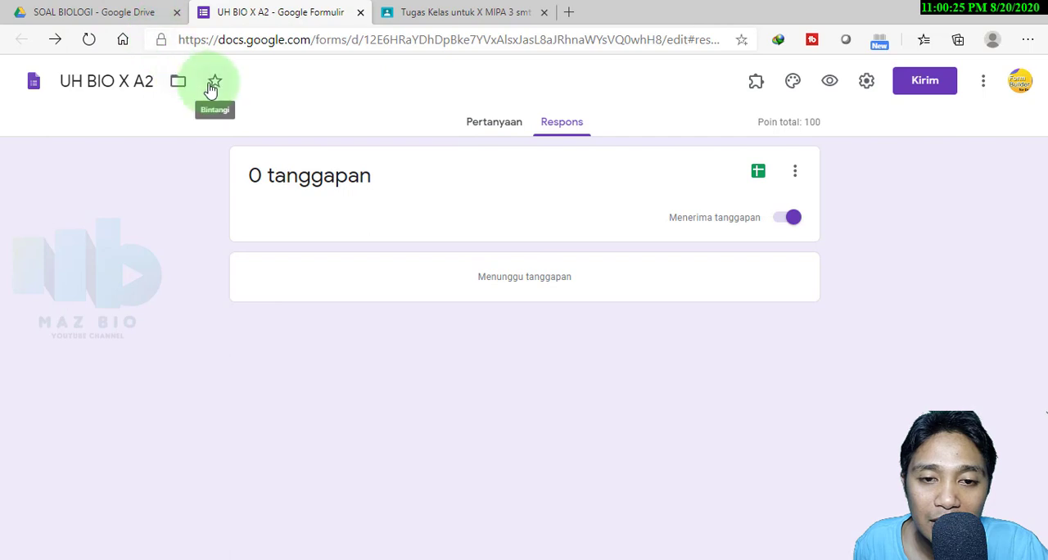
Close the UH BIO X A2 form, open UH BIO X A3 from Google Drive and link its responses to the existing UH BIO X spreadsheet
{"action": "left_click", "coordinate": [360, 12]}
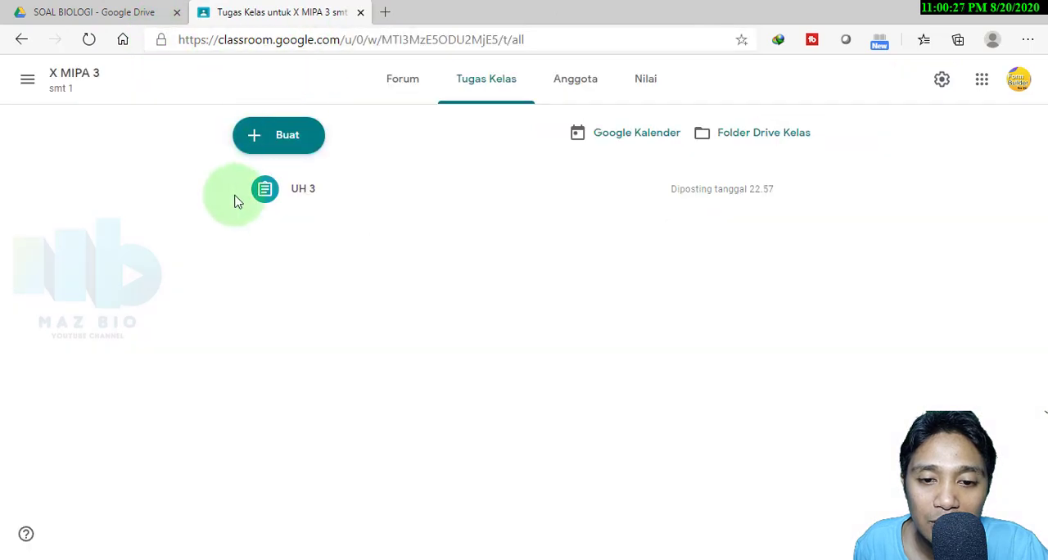
{"action": "left_click", "coordinate": [123, 17]}
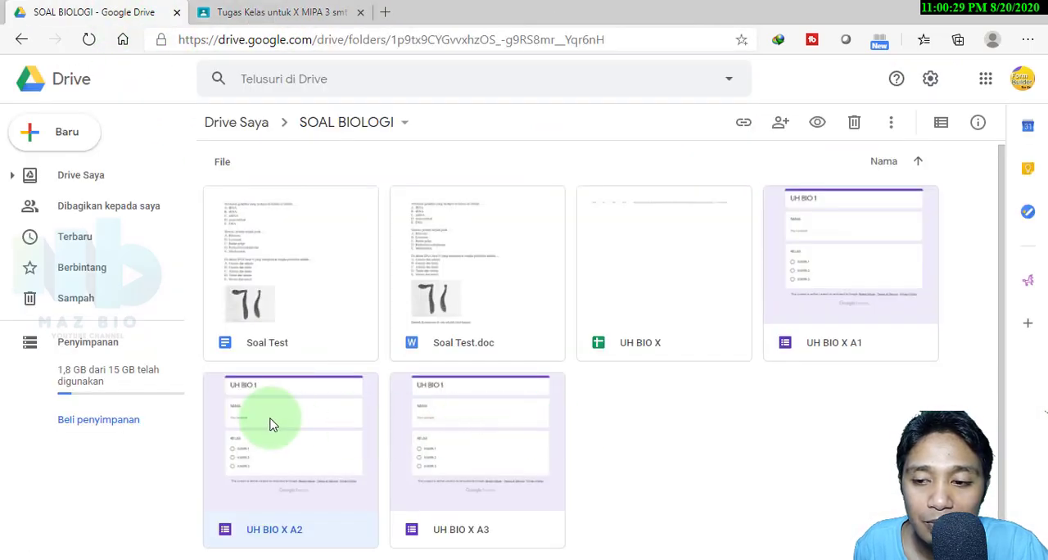
{"action": "double_click", "coordinate": [475, 467]}
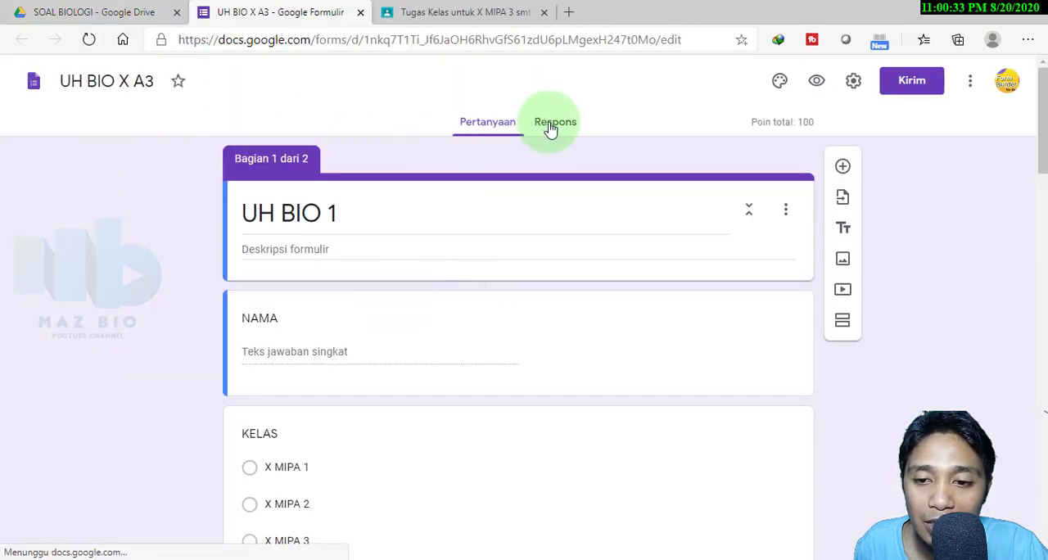
{"action": "left_click", "coordinate": [550, 127]}
{"action": "left_click", "coordinate": [758, 170]}
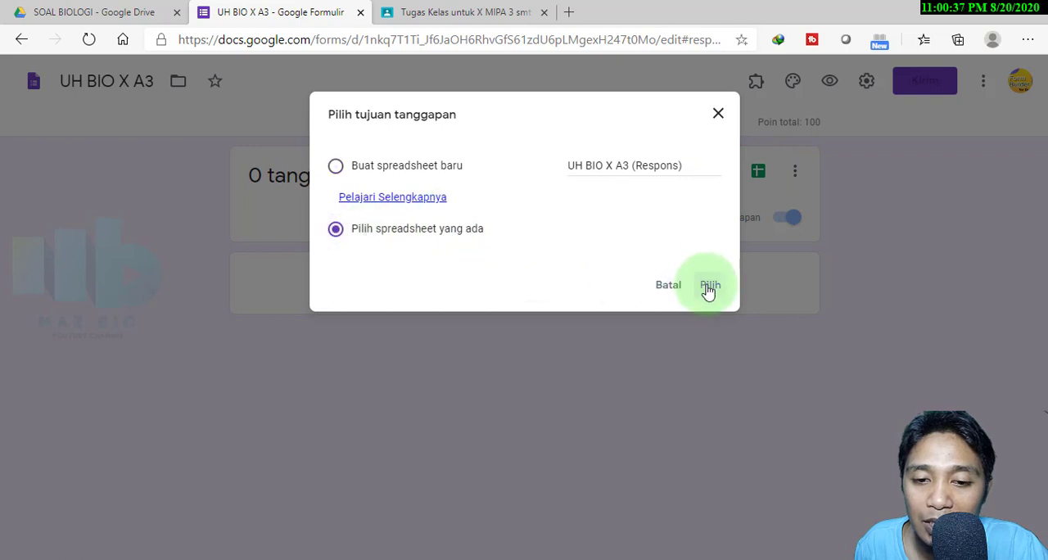
{"action": "left_click", "coordinate": [708, 286]}
{"action": "left_click", "coordinate": [242, 279]}
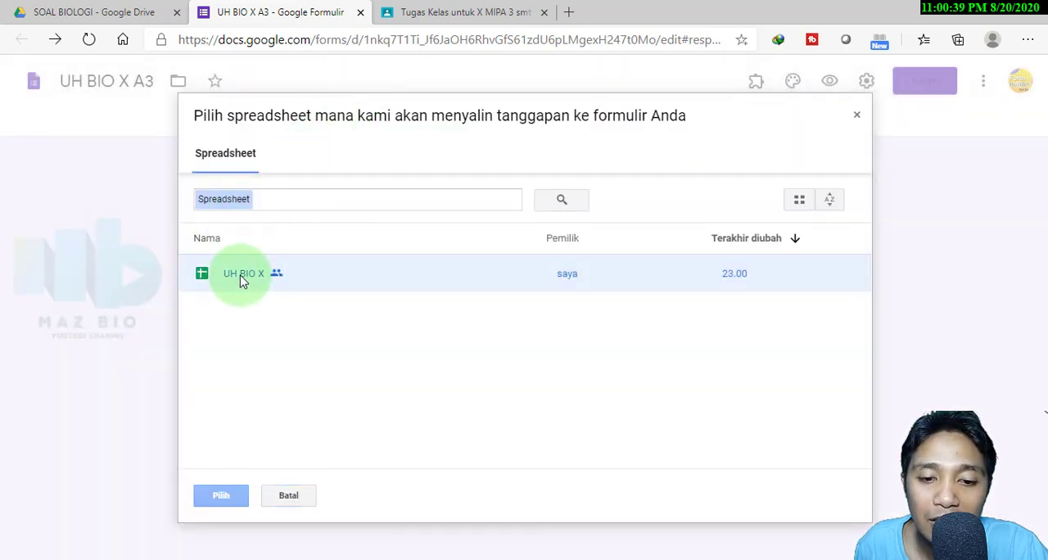
{"action": "left_click", "coordinate": [246, 495]}
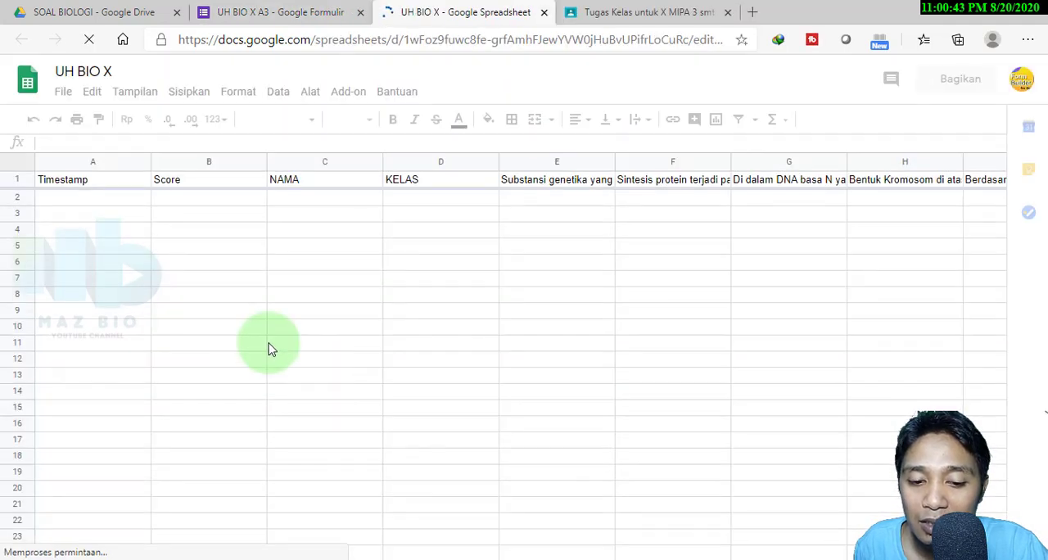
Rename the Form Responses 3 sheet to NILAI X MIPA 3
{"action": "scroll", "coordinate": [291, 400], "scroll_direction": "down", "scroll_amount": 2}
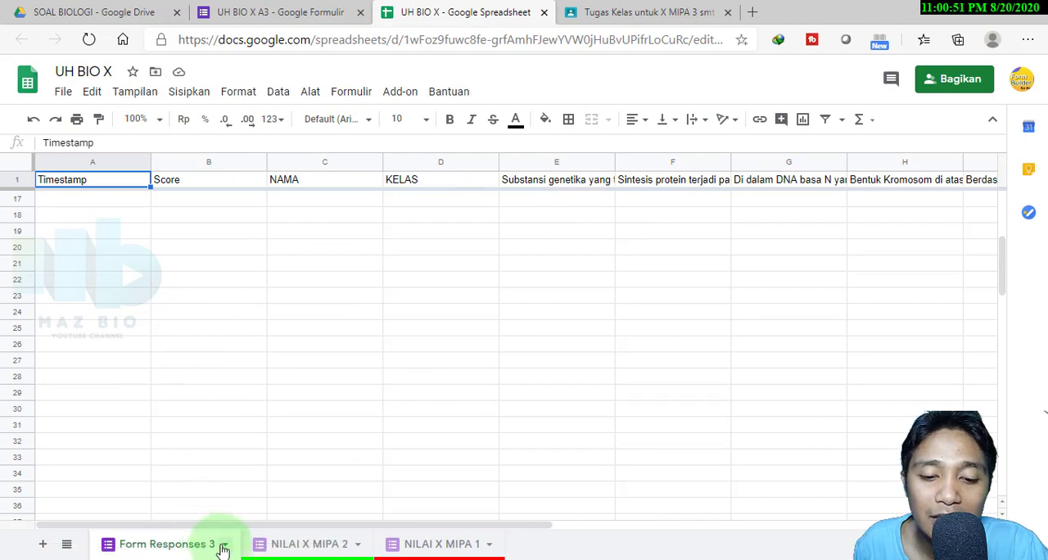
{"action": "left_click", "coordinate": [223, 547]}
{"action": "left_click", "coordinate": [205, 307]}
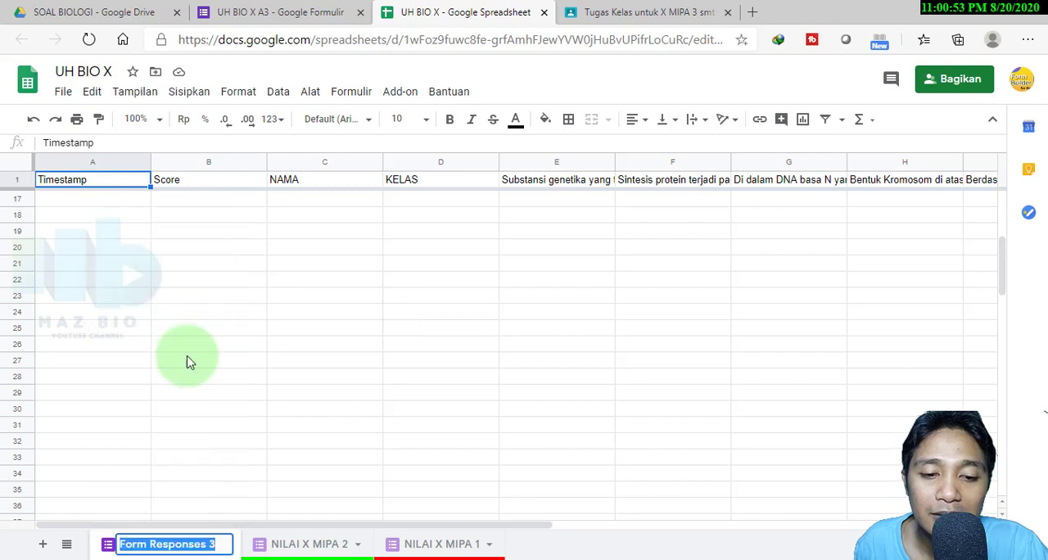
{"action": "type", "text": "NILAI X MIPA"}
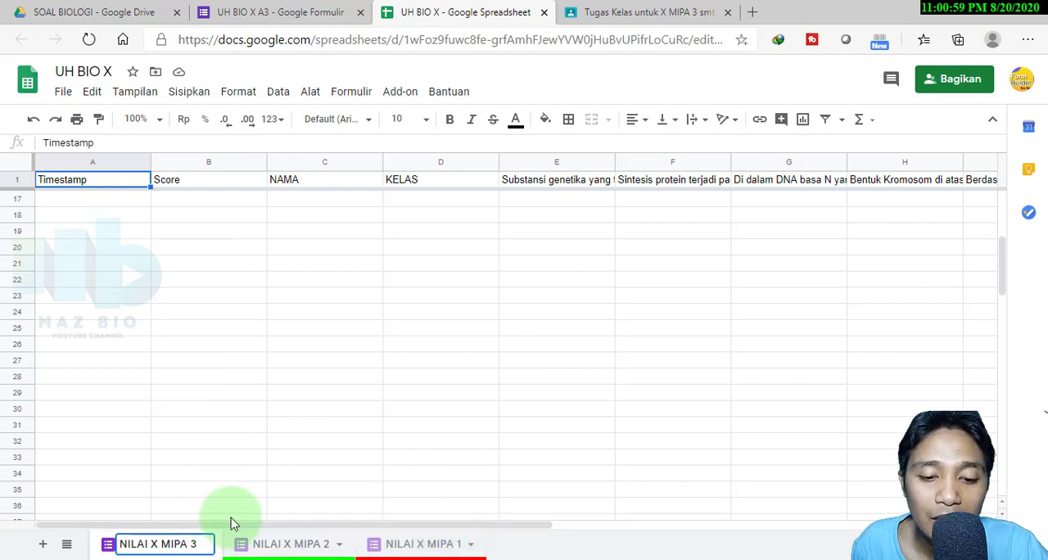
{"action": "left_click", "coordinate": [232, 491]}
Colour the NILAI X MIPA 3 sheet tab dark brown
{"action": "left_click", "coordinate": [207, 543]}
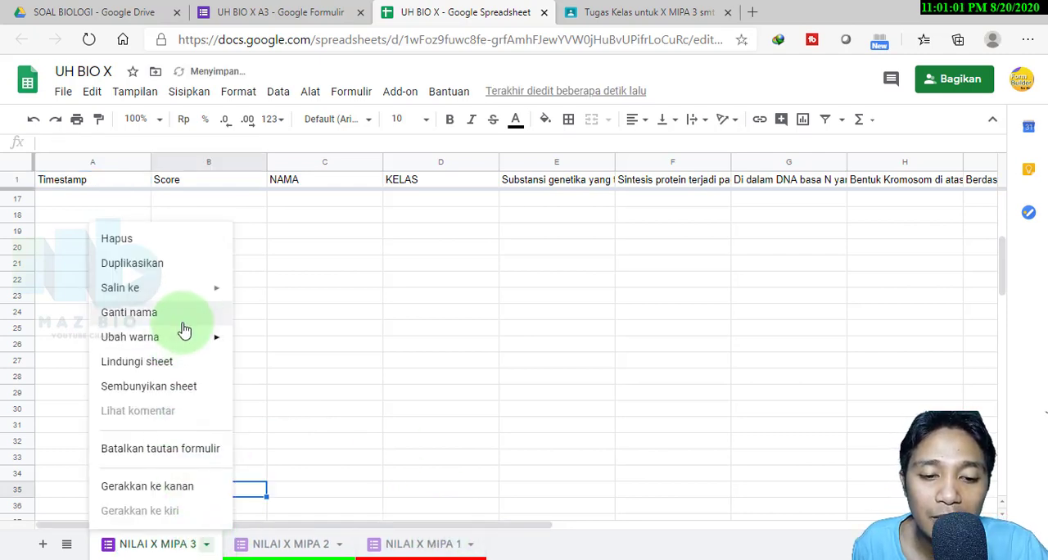
{"action": "mouse_move", "coordinate": [192, 338]}
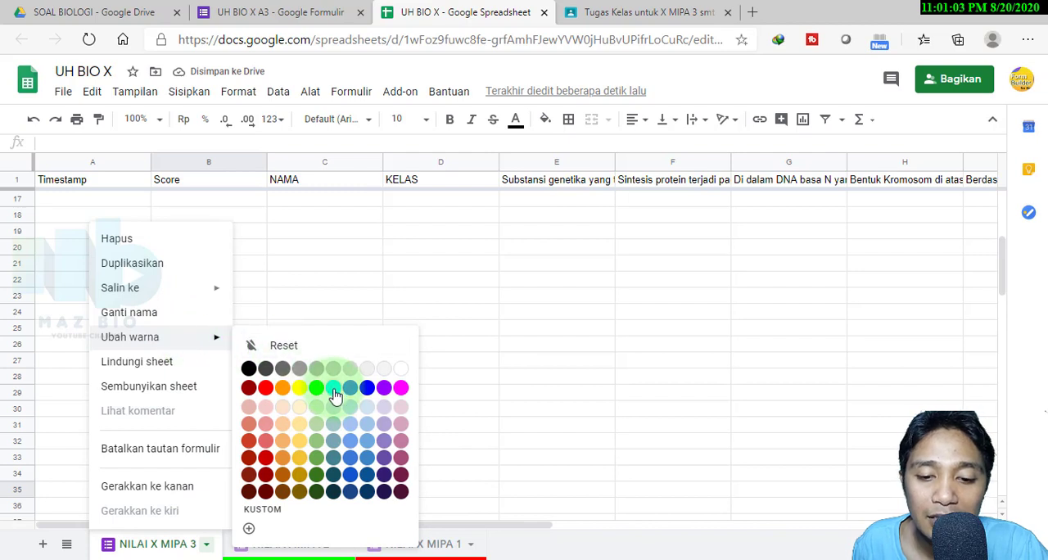
{"action": "left_click", "coordinate": [251, 494]}
{"action": "left_click", "coordinate": [476, 389]}
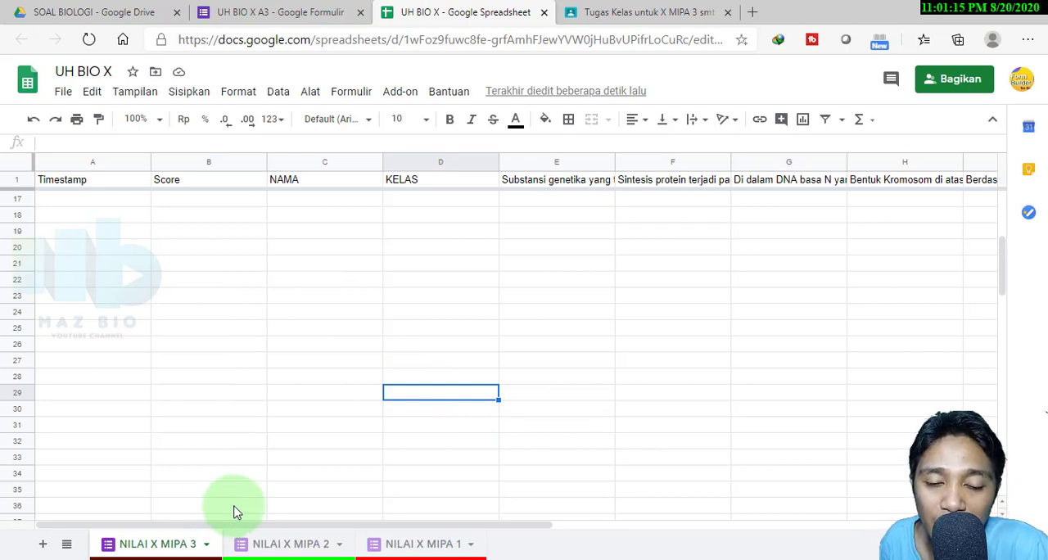
Look through the NILAI X MIPA 2 and NILAI X MIPA 1 sheets and return to NILAI X MIPA 3
{"action": "left_click", "coordinate": [279, 543]}
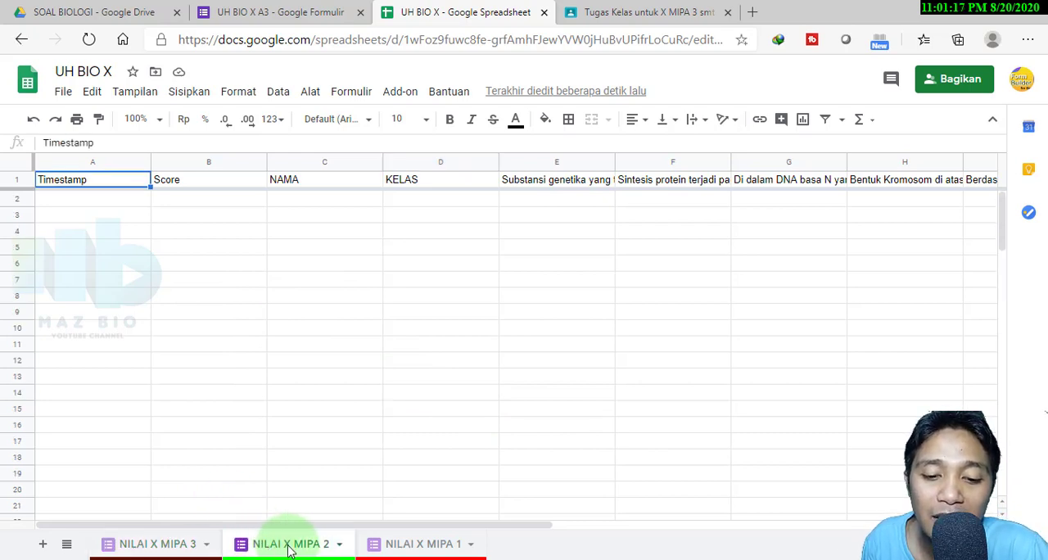
{"action": "left_click", "coordinate": [422, 548]}
{"action": "left_click", "coordinate": [190, 547]}
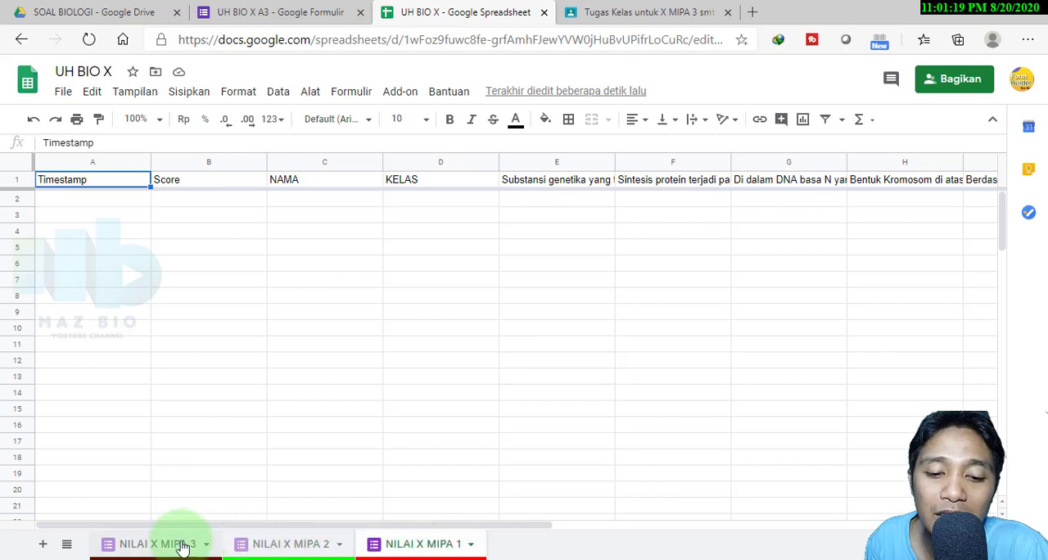
{"action": "left_click", "coordinate": [270, 383]}
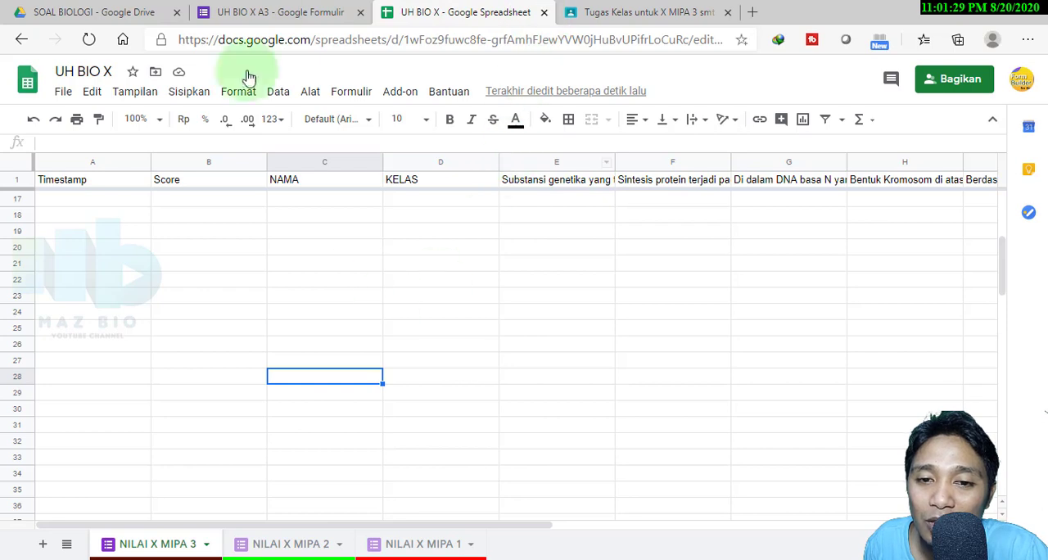
Close the UH BIO X A3 form, switch to Google Classroom and open the UH BIO 1 form attached to assignment UH 3
{"action": "left_click", "coordinate": [262, 15]}
{"action": "left_click", "coordinate": [360, 13]}
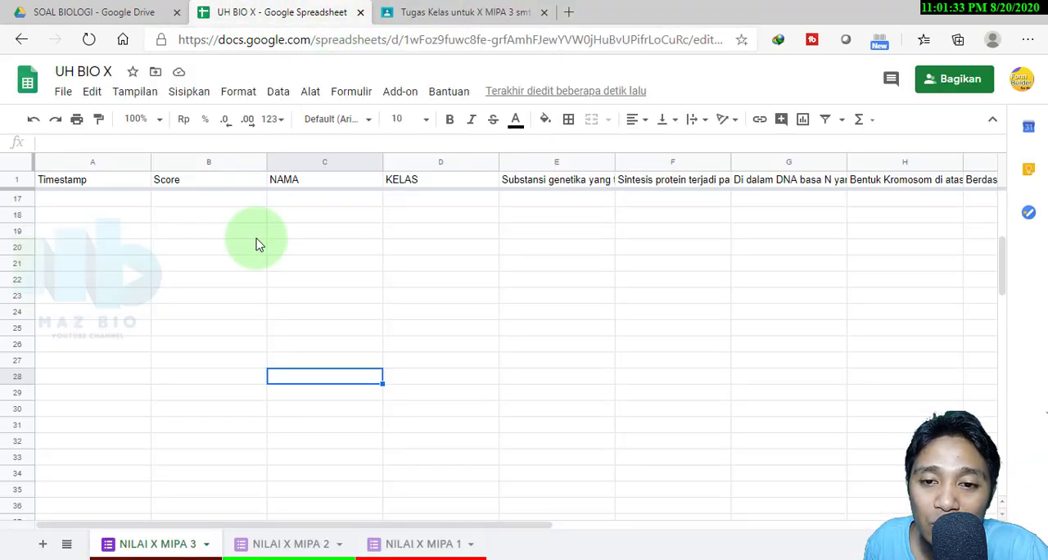
{"action": "left_click", "coordinate": [441, 14]}
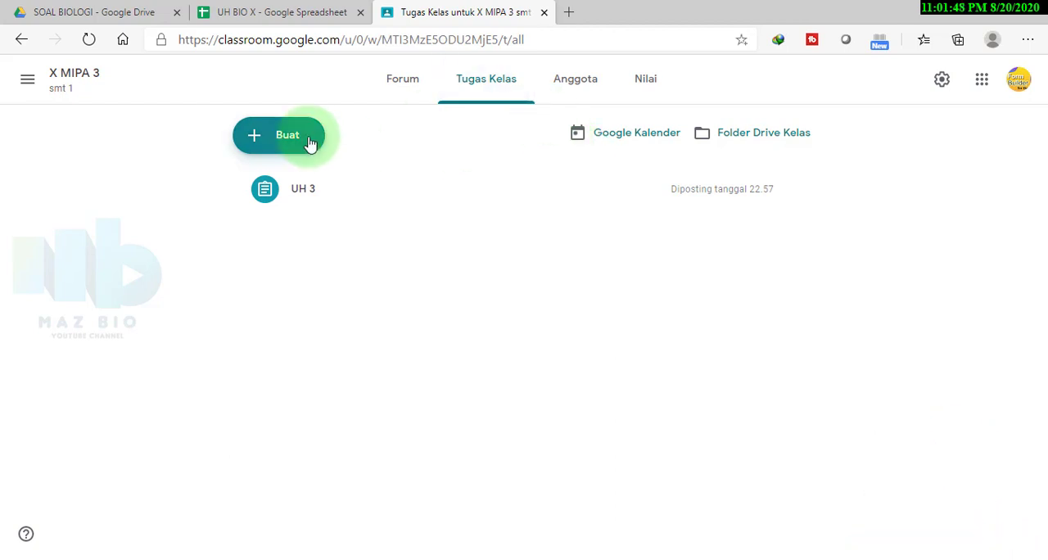
{"action": "left_click", "coordinate": [295, 189]}
{"action": "left_click", "coordinate": [361, 336]}
Enter a student's name, select class X MIPA 3 and continue to the quiz questions
{"action": "left_click", "coordinate": [344, 213]}
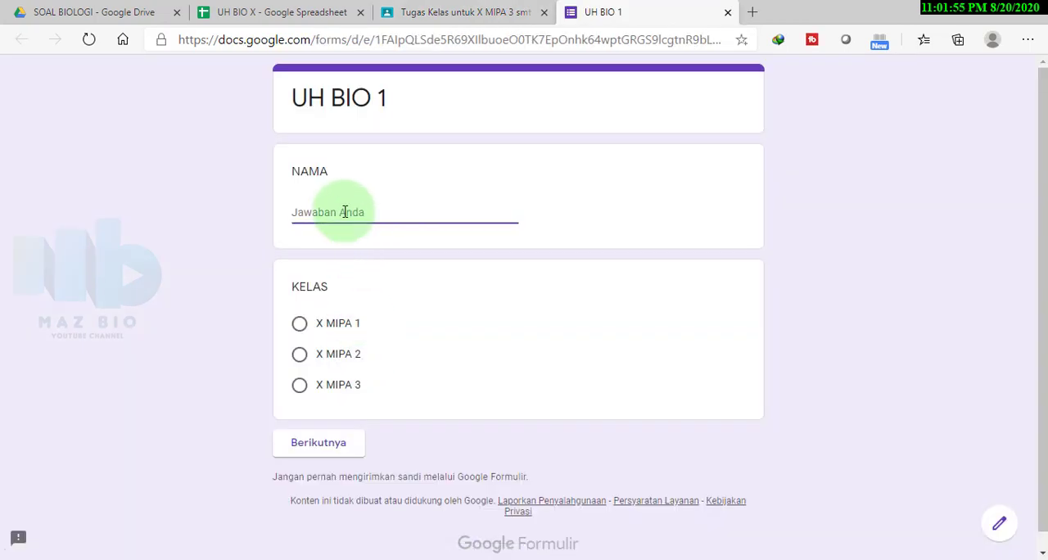
{"action": "type", "text": "JOKO"}
{"action": "left_click", "coordinate": [300, 385]}
{"action": "left_click", "coordinate": [325, 474]}
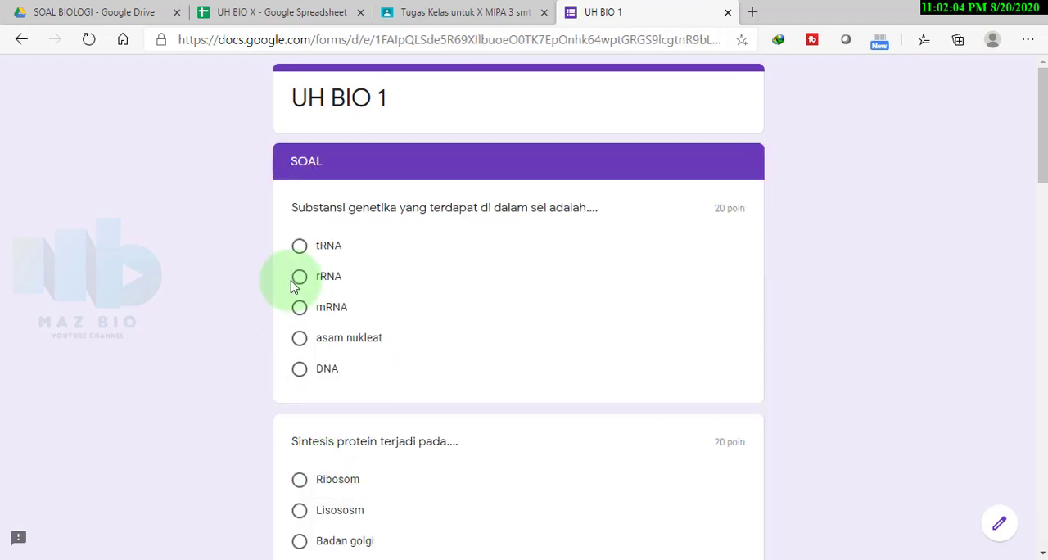
Answer the quiz questions, including rRNA for the genetic substance and Ribosom for protein synthesis, and submit the response
{"action": "left_click", "coordinate": [300, 278]}
{"action": "left_click", "coordinate": [299, 502]}
{"action": "scroll", "coordinate": [303, 434], "scroll_direction": "down", "scroll_amount": 20}
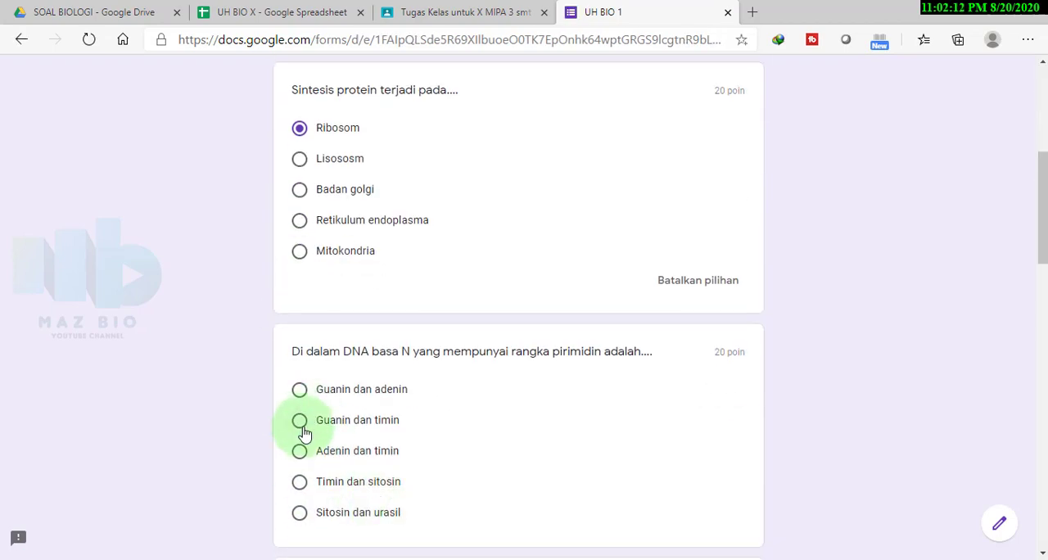
{"action": "left_click", "coordinate": [300, 440]}
{"action": "scroll", "coordinate": [344, 442], "scroll_direction": "down", "scroll_amount": 2}
{"action": "left_click", "coordinate": [382, 427]}
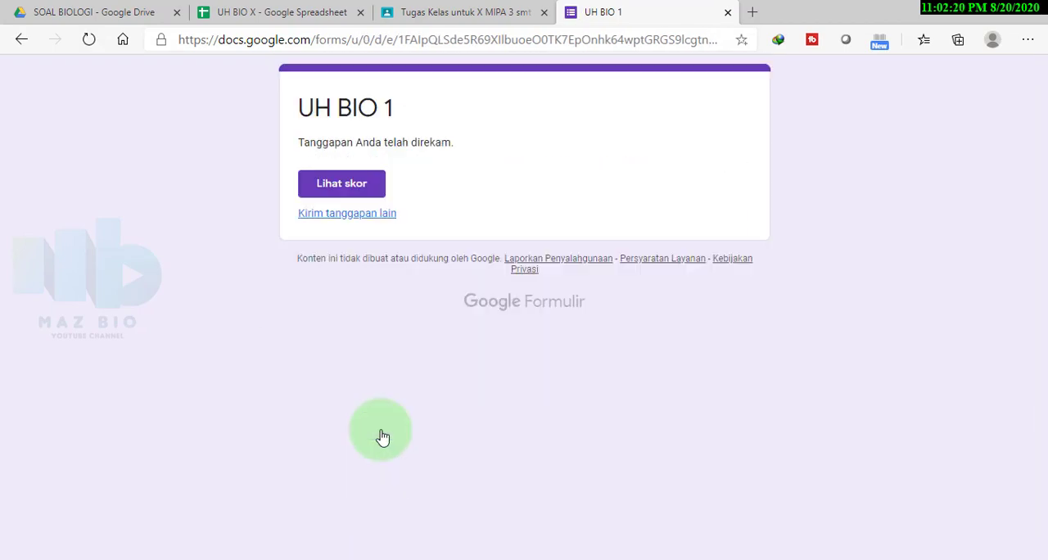
Start another response with a second student's name and class X MIPA 3, and continue to the questions
{"action": "left_click", "coordinate": [390, 213]}
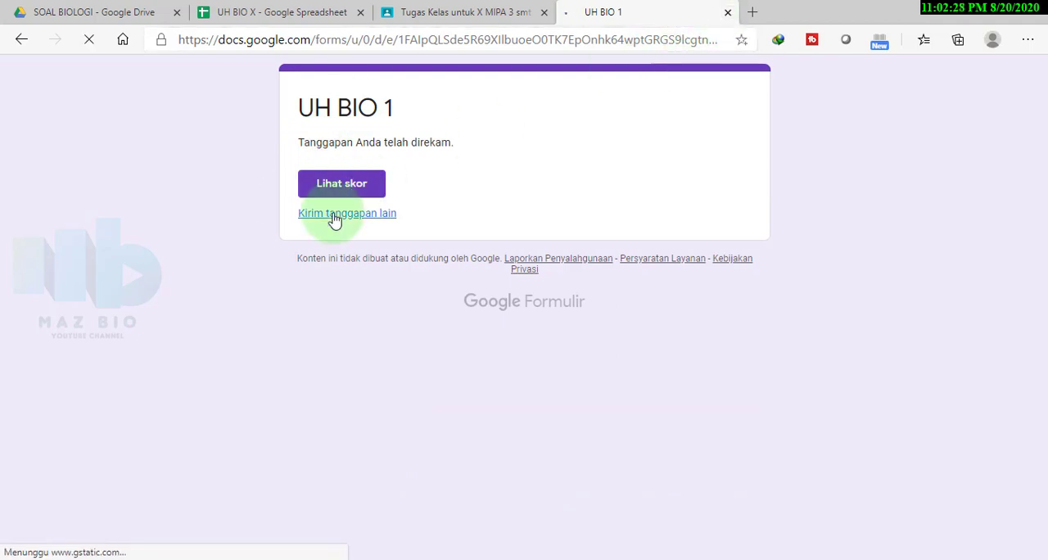
{"action": "type", "text": "AMIN"}
{"action": "left_click", "coordinate": [300, 385]}
{"action": "left_click", "coordinate": [318, 442]}
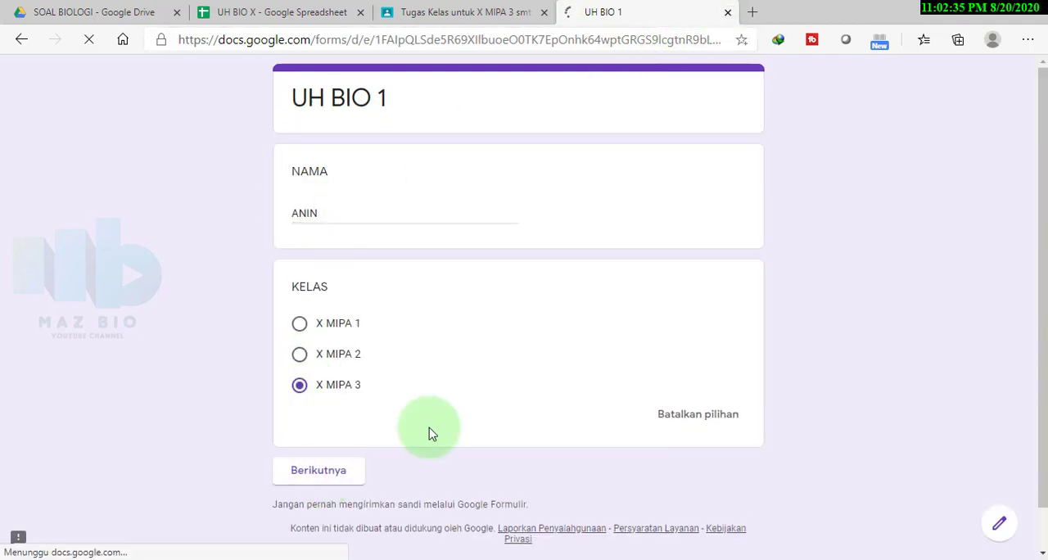
Answer the second X MIPA 3 student's quiz questions, choosing rRNA for the genetic substance, and submit the response
{"action": "left_click", "coordinate": [300, 277]}
{"action": "scroll", "coordinate": [327, 342], "scroll_direction": "down", "scroll_amount": 20}
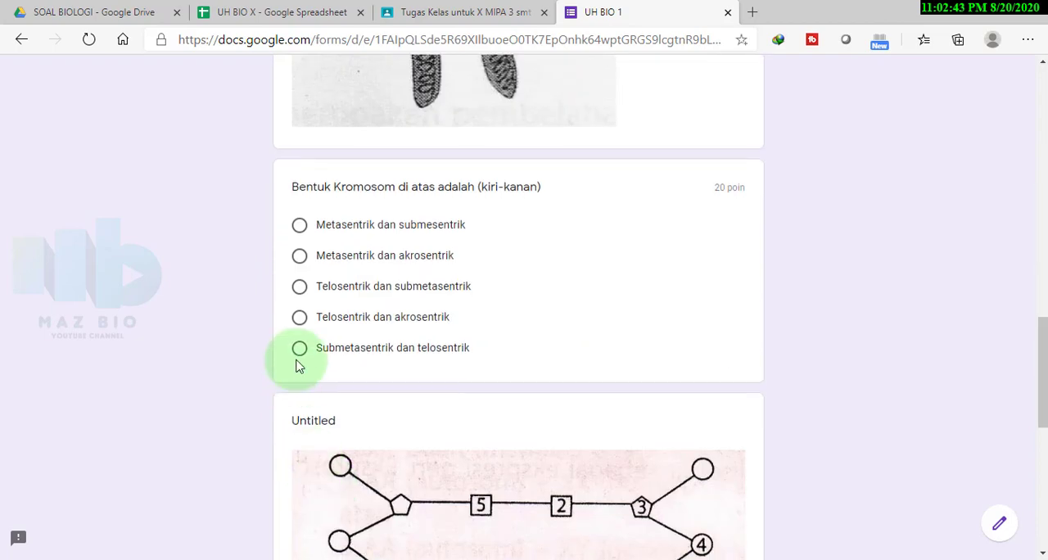
{"action": "left_click", "coordinate": [299, 445]}
{"action": "scroll", "coordinate": [386, 491], "scroll_direction": "down", "scroll_amount": 2}
{"action": "left_click", "coordinate": [394, 428]}
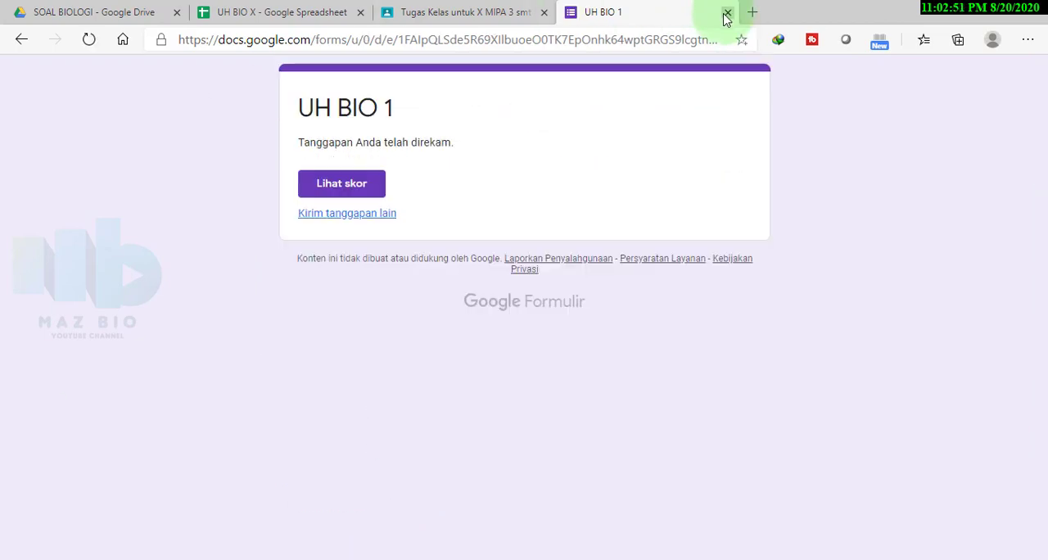
Close the submitted form, go to the X MIPA 2 class and open the UH BIO 1 form from assignment UH 2
{"action": "left_click", "coordinate": [727, 12]}
{"action": "left_click", "coordinate": [25, 78]}
{"action": "left_click", "coordinate": [91, 311]}
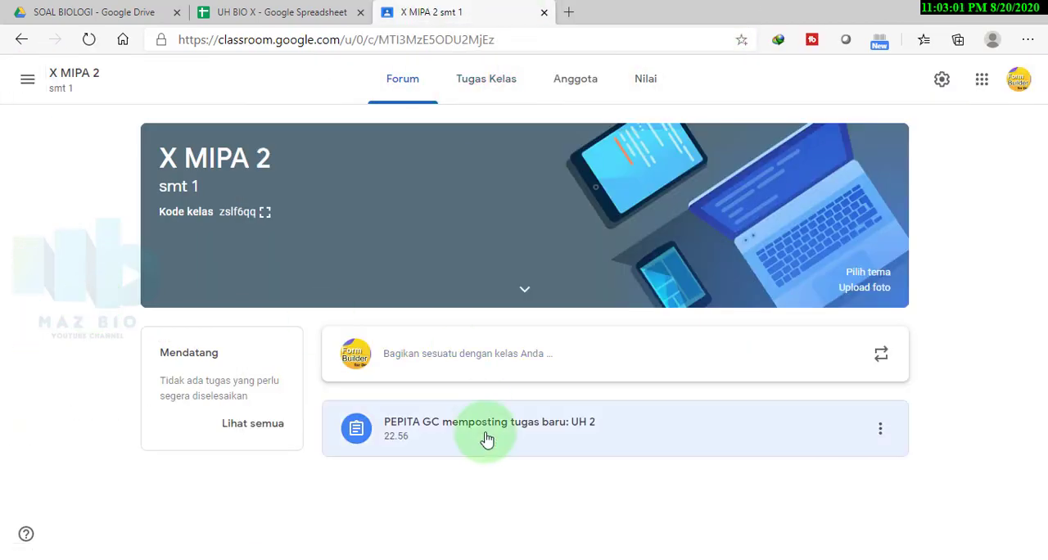
{"action": "left_click", "coordinate": [483, 435]}
{"action": "left_click", "coordinate": [486, 283]}
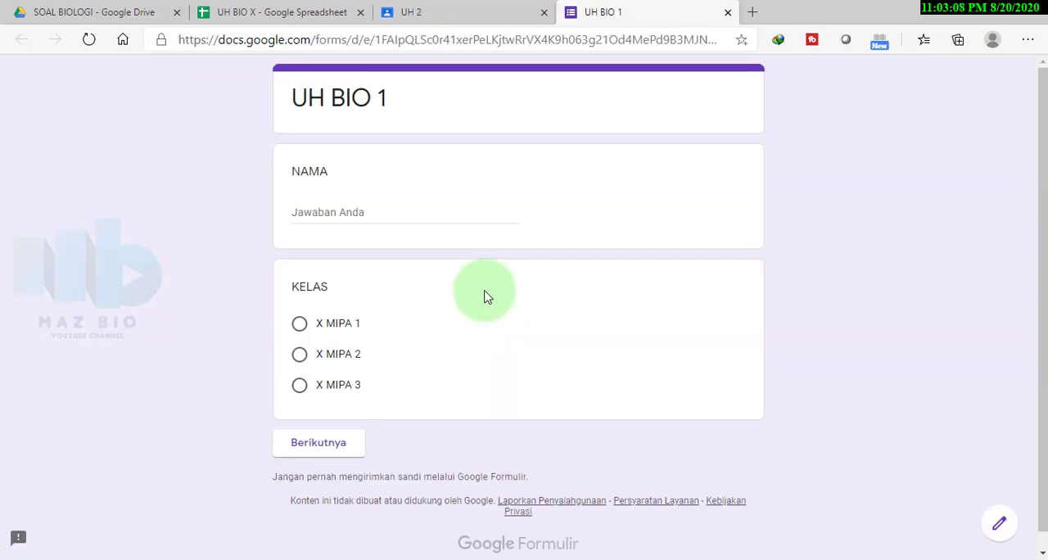
Fill in a student's name, select class X MIPA 2 and continue to the quiz questions
{"action": "left_click", "coordinate": [320, 214]}
{"action": "left_click", "coordinate": [300, 357]}
{"action": "left_click", "coordinate": [327, 442]}
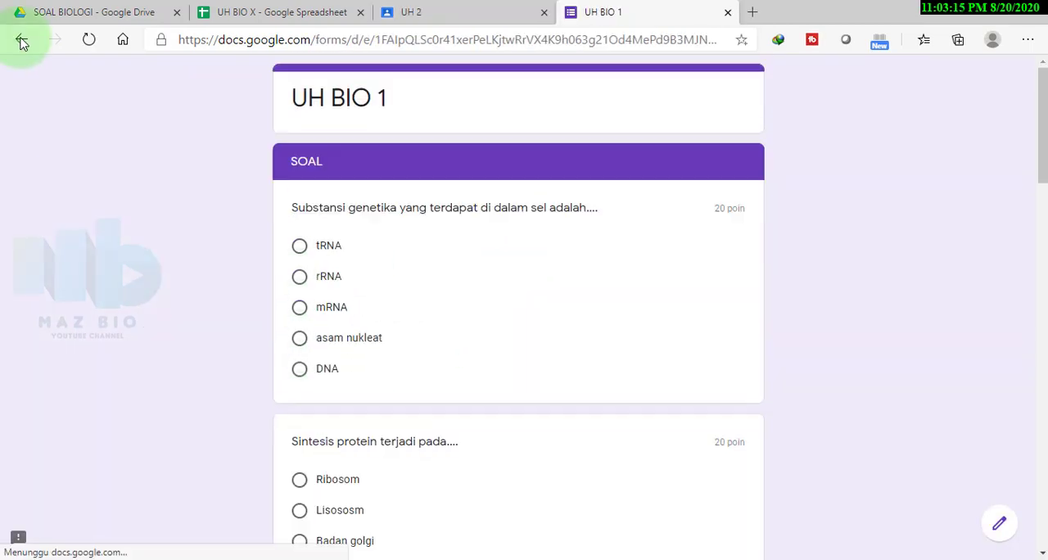
Answer the quiz questions, including tRNA for the genetic substance and Sitosin – Timin – Gula – Fospat for the DNA diagram, and submit the response
{"action": "left_click", "coordinate": [298, 246]}
{"action": "scroll", "coordinate": [300, 327], "scroll_direction": "down", "scroll_amount": 3}
{"action": "left_click", "coordinate": [312, 292]}
{"action": "scroll", "coordinate": [308, 295], "scroll_direction": "down", "scroll_amount": 5}
{"action": "scroll", "coordinate": [303, 360], "scroll_direction": "down", "scroll_amount": 5}
{"action": "scroll", "coordinate": [300, 426], "scroll_direction": "down", "scroll_amount": 5}
{"action": "left_click", "coordinate": [300, 460]}
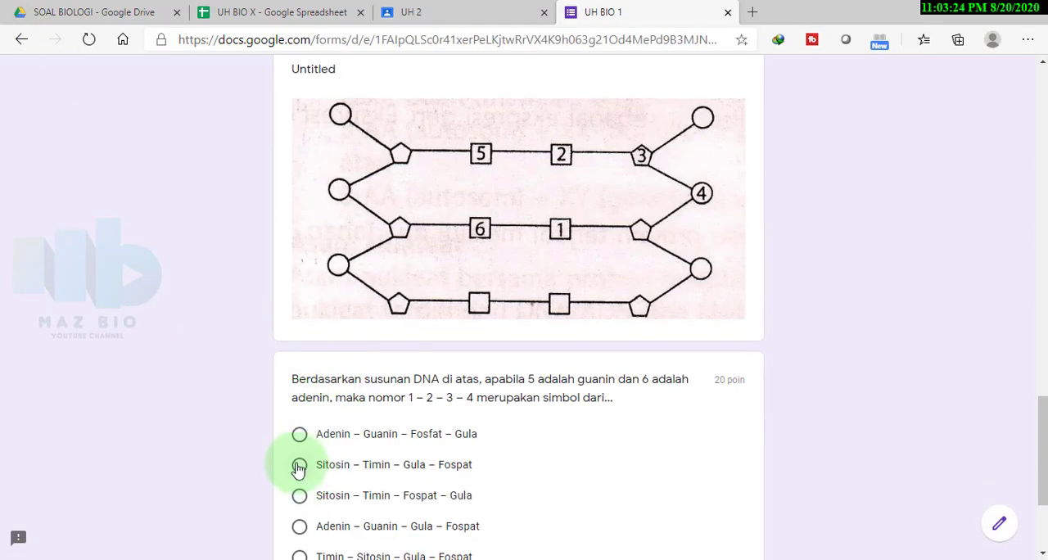
{"action": "scroll", "coordinate": [300, 450], "scroll_direction": "down", "scroll_amount": 3}
{"action": "left_click", "coordinate": [385, 430]}
Enter another student's name in a new response, select class X MIPA 2 and continue to the questions
{"action": "left_click", "coordinate": [360, 214]}
{"action": "type", "text": "SA"}
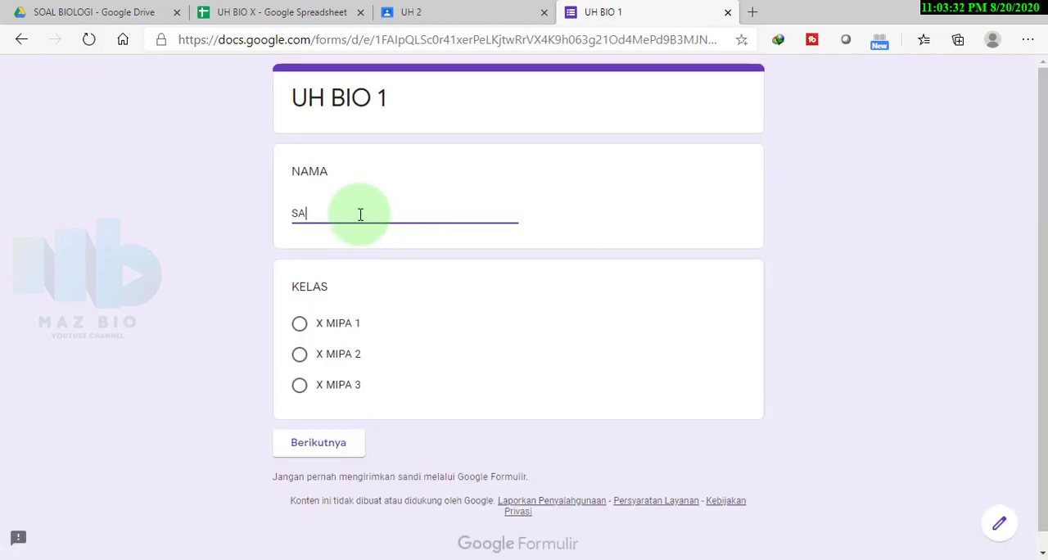
{"action": "type", "text": "LAMAH"}
{"action": "left_click", "coordinate": [300, 353]}
{"action": "left_click", "coordinate": [328, 468]}
Answer the second X MIPA 2 student's questions, including rRNA for the genetic substance and Sitosin dan urasil for the pyrimidine bases, and submit
{"action": "left_click", "coordinate": [300, 273]}
{"action": "scroll", "coordinate": [303, 246], "scroll_direction": "down", "scroll_amount": 8}
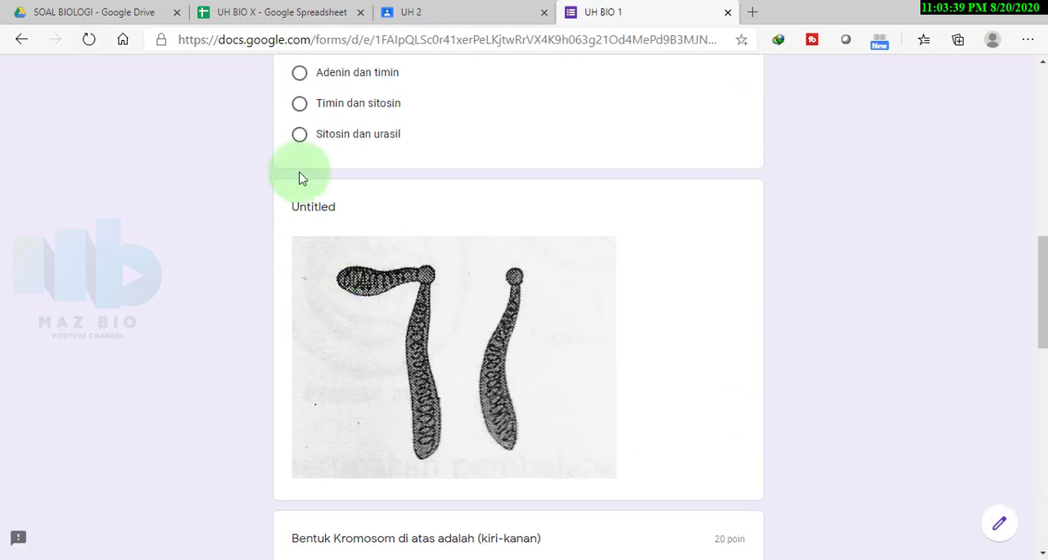
{"action": "left_click", "coordinate": [299, 134]}
{"action": "scroll", "coordinate": [301, 246], "scroll_direction": "down", "scroll_amount": 5}
{"action": "left_click", "coordinate": [301, 347]}
{"action": "scroll", "coordinate": [301, 344], "scroll_direction": "down", "scroll_amount": 6}
{"action": "left_click", "coordinate": [299, 306]}
{"action": "left_click", "coordinate": [392, 453]}
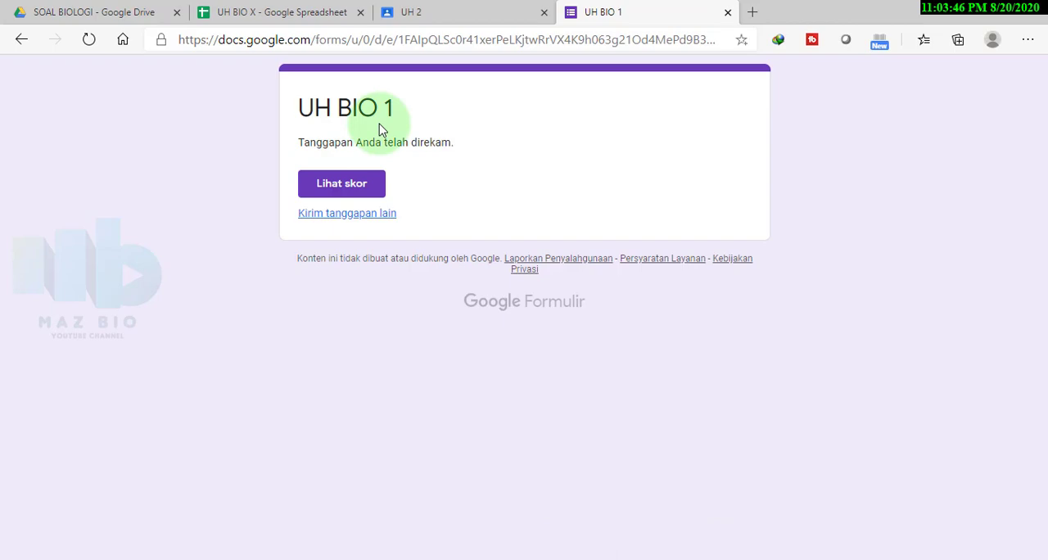
Close the submitted form, go to the X MIPA 1 class and open the UH BIO 1 form from assignment UH 1
{"action": "left_click", "coordinate": [728, 12]}
{"action": "left_click", "coordinate": [27, 78]}
{"action": "left_click", "coordinate": [87, 297]}
{"action": "left_click", "coordinate": [486, 438]}
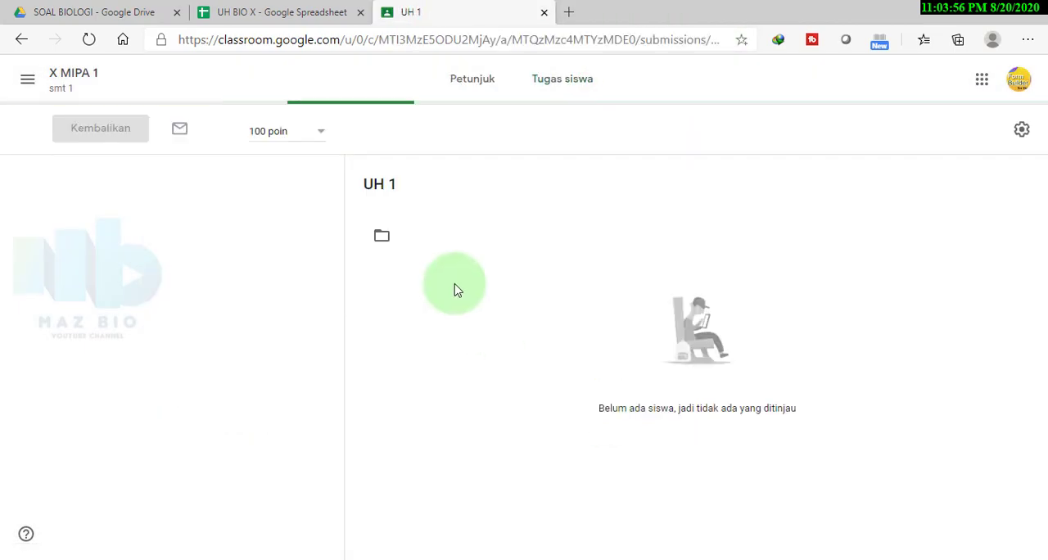
{"action": "left_click", "coordinate": [474, 234]}
Enter a student's name, select class X MIPA 1 and continue to the quiz questions
{"action": "left_click", "coordinate": [363, 215]}
{"action": "type", "text": "FUAD"}
{"action": "left_click", "coordinate": [299, 324]}
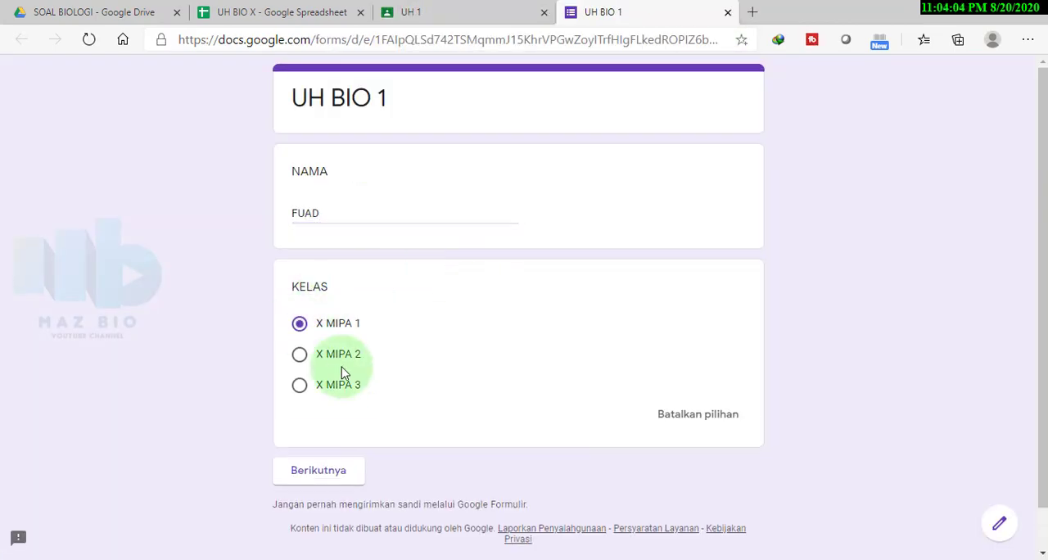
{"action": "left_click", "coordinate": [318, 442]}
Answer the first X MIPA 1 student's questions, including Submetasentrik dan telosentrik for the chromosome shapes, and submit the form
{"action": "scroll", "coordinate": [297, 382], "scroll_direction": "down", "scroll_amount": 9}
{"action": "scroll", "coordinate": [311, 176], "scroll_direction": "down", "scroll_amount": 5}
{"action": "left_click", "coordinate": [299, 346]}
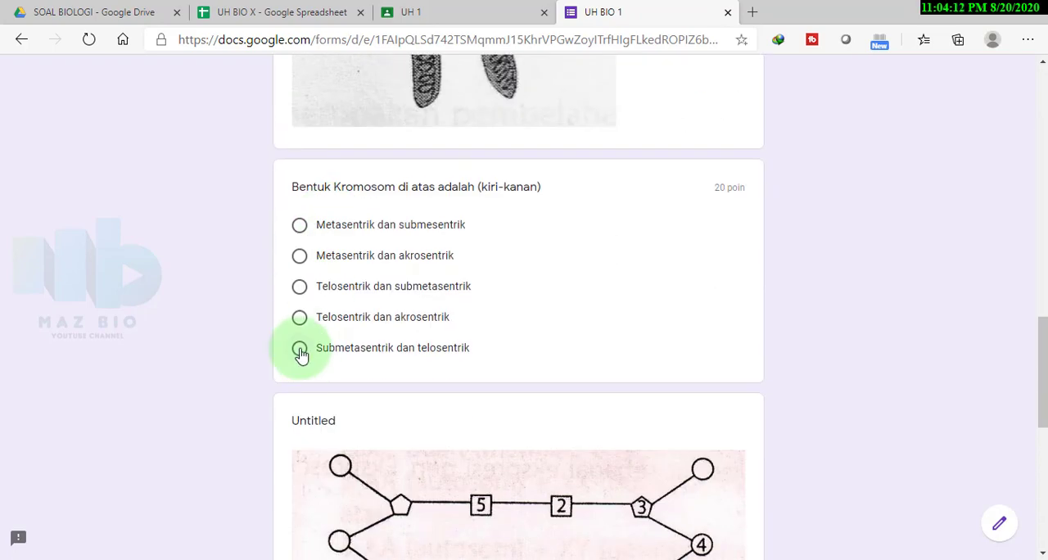
{"action": "scroll", "coordinate": [300, 346], "scroll_direction": "down", "scroll_amount": 6}
{"action": "left_click", "coordinate": [300, 385]}
{"action": "left_click", "coordinate": [393, 461]}
Enter another student's name in a new response, select class X MIPA 1 and continue to the quiz questions
{"action": "left_click", "coordinate": [373, 214]}
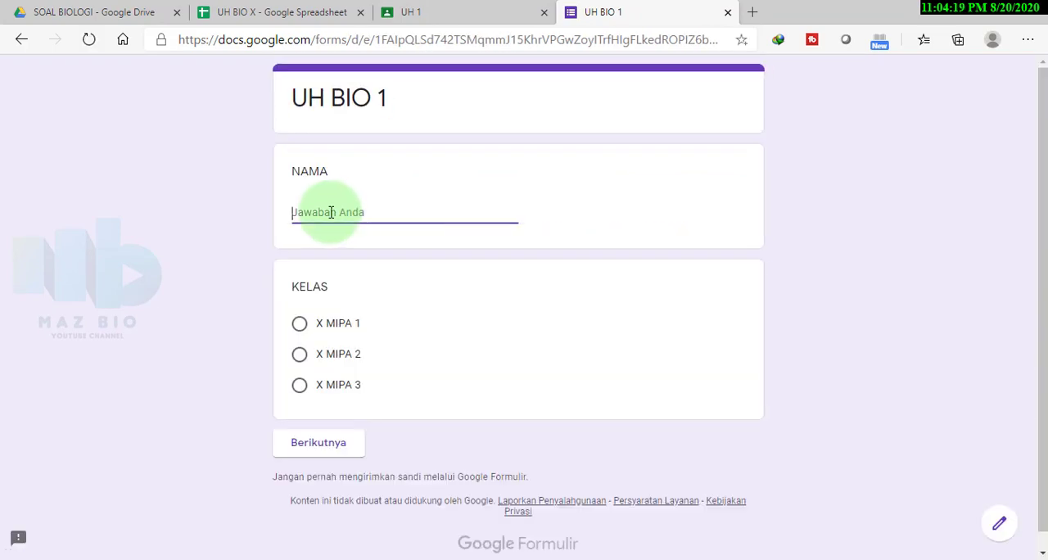
{"action": "type", "text": "RENI"}
{"action": "left_click", "coordinate": [300, 323]}
{"action": "left_click", "coordinate": [318, 423]}
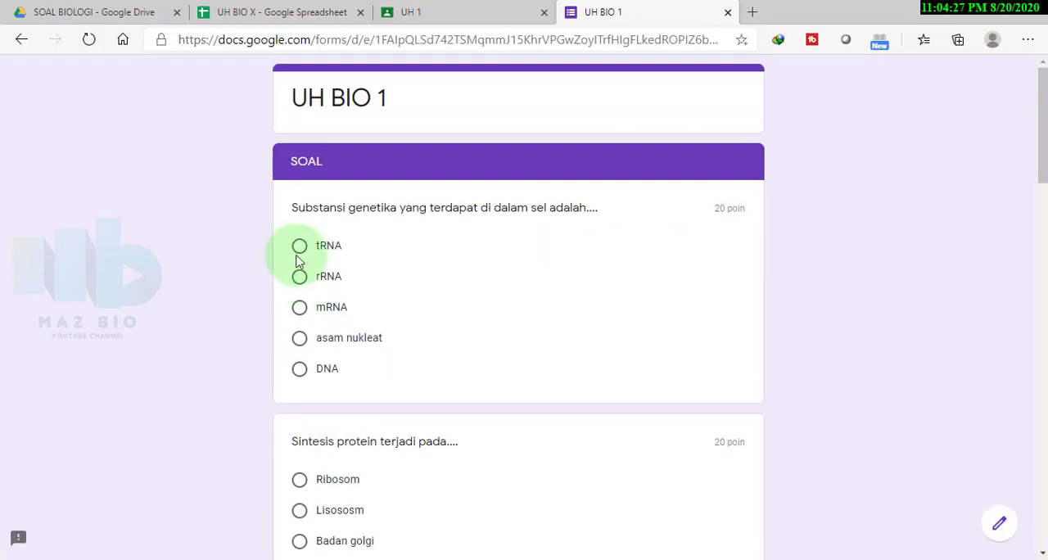
Answer the second X MIPA 1 student's questions, including tRNA for the genetic substance and Timin dan sitosin for the pyrimidine bases, and submit
{"action": "scroll", "coordinate": [303, 351], "scroll_direction": "down", "scroll_amount": 10}
{"action": "scroll", "coordinate": [305, 431], "scroll_direction": "down", "scroll_amount": 7}
{"action": "left_click", "coordinate": [300, 402]}
{"action": "left_click", "coordinate": [390, 484]}
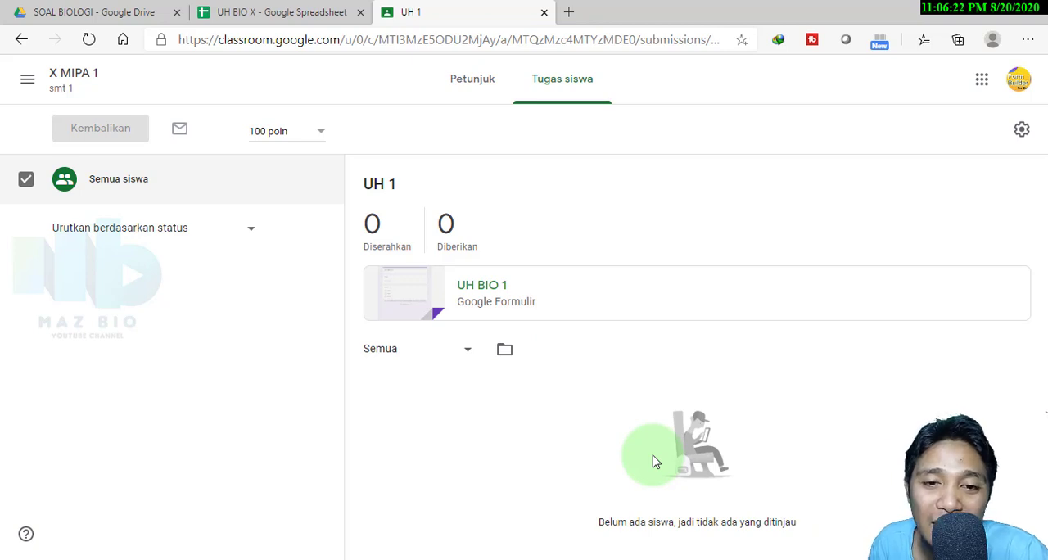
Review the recorded responses and scores in the UH BIO X spreadsheet, from NILAI X MIPA 3 through NILAI X MIPA 2 to NILAI X MIPA 1
{"action": "left_click", "coordinate": [288, 14]}
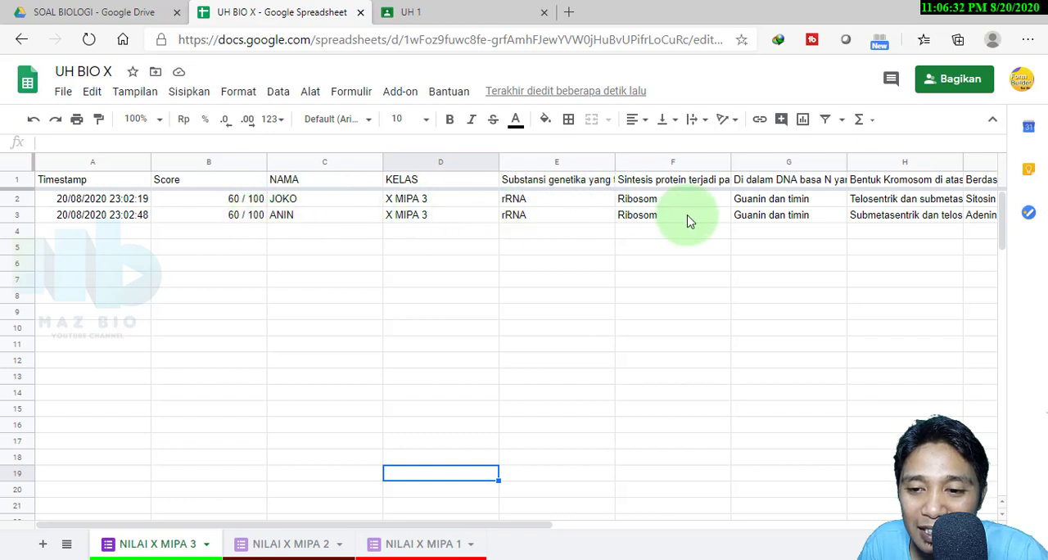
{"action": "left_click", "coordinate": [278, 547]}
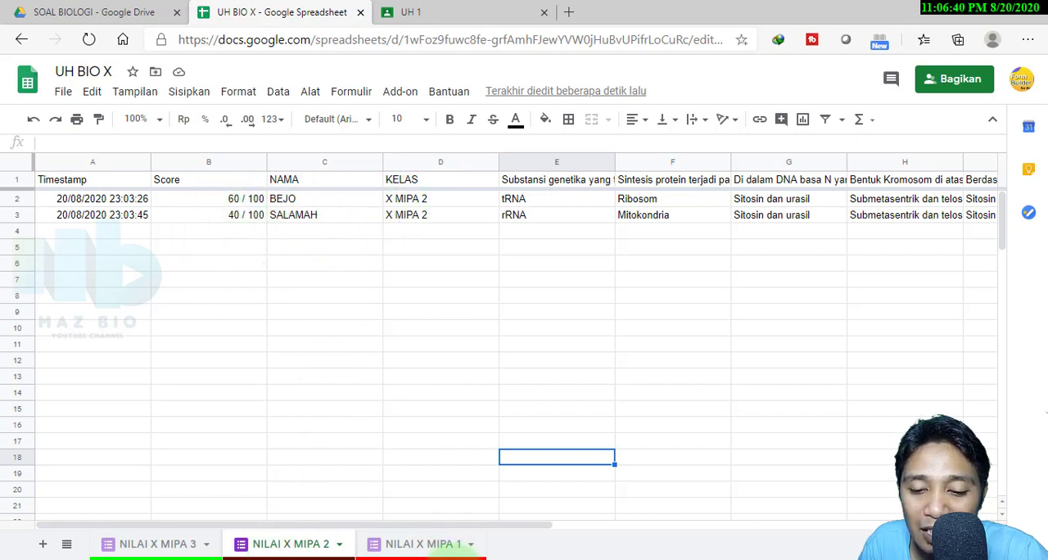
{"action": "left_click", "coordinate": [425, 550]}
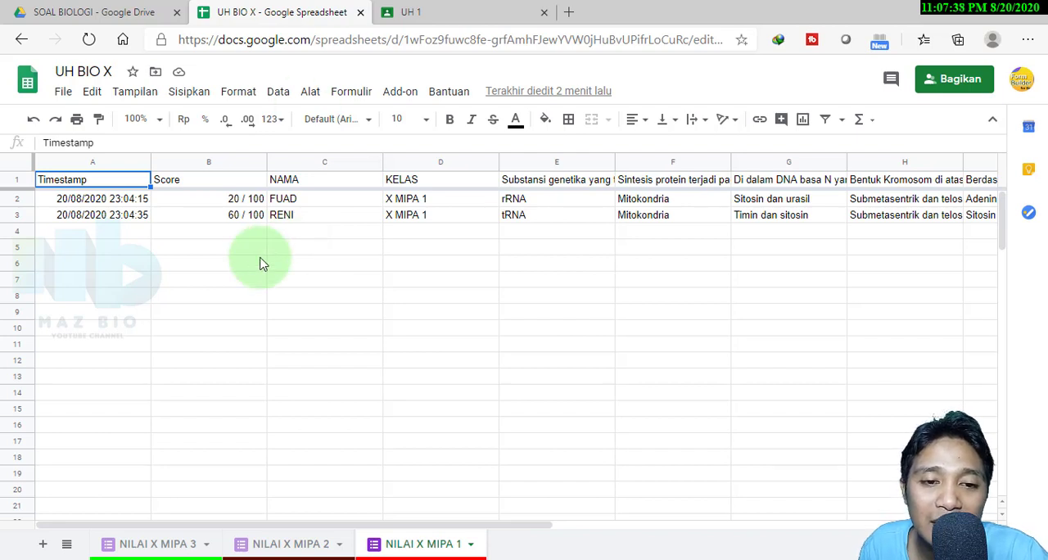
Download the UH BIO X spreadsheet as an Excel (.xlsx) file and open it in Excel with editing enabled
{"action": "left_click", "coordinate": [63, 91]}
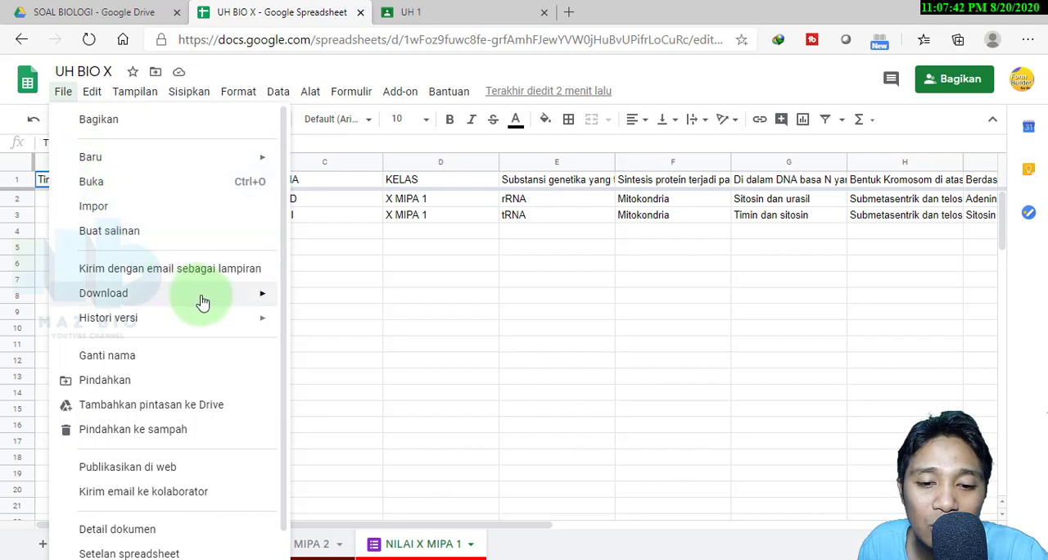
{"action": "mouse_move", "coordinate": [221, 296]}
{"action": "left_click", "coordinate": [392, 301]}
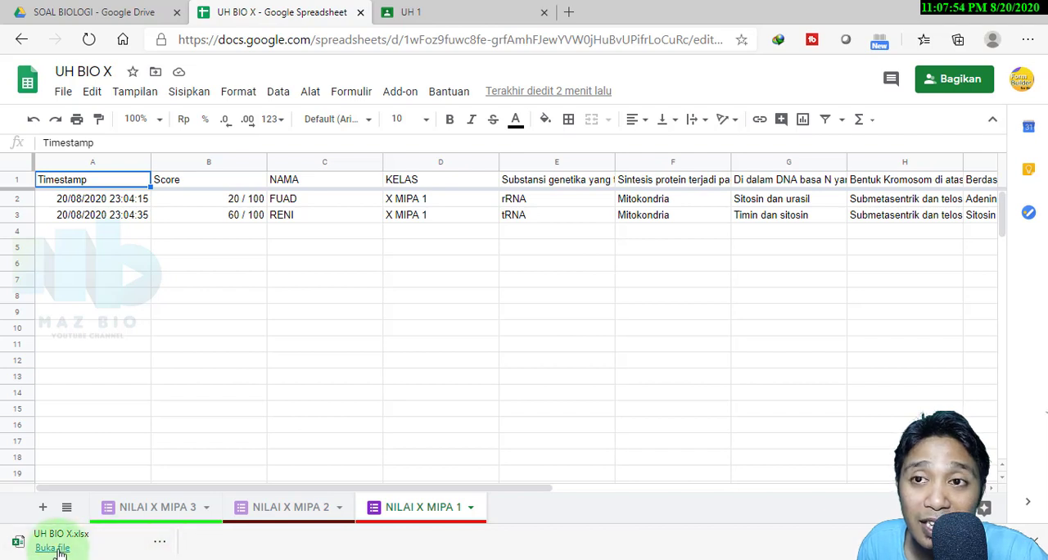
{"action": "left_click", "coordinate": [58, 549]}
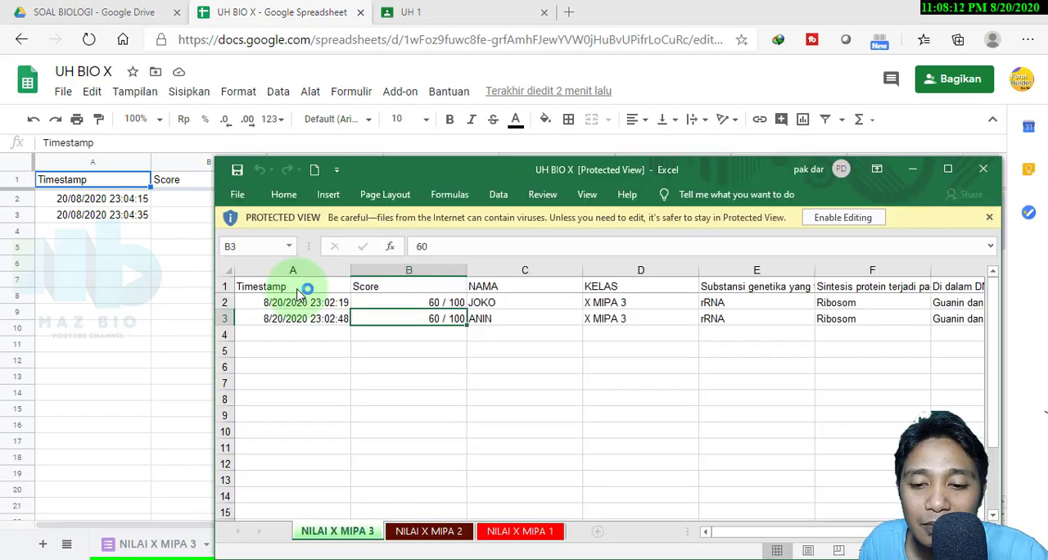
{"action": "left_click", "coordinate": [947, 169]}
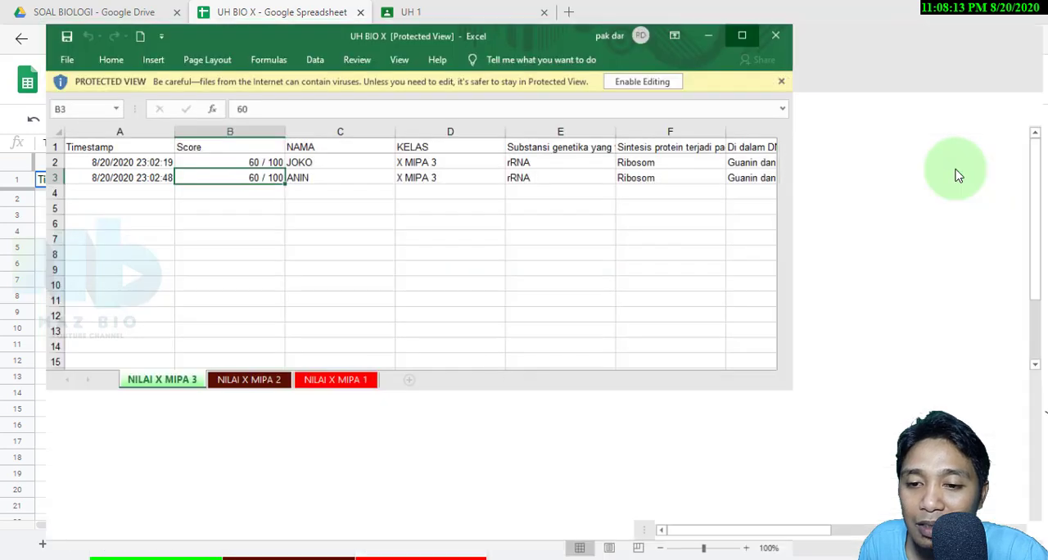
{"action": "left_click", "coordinate": [616, 62]}
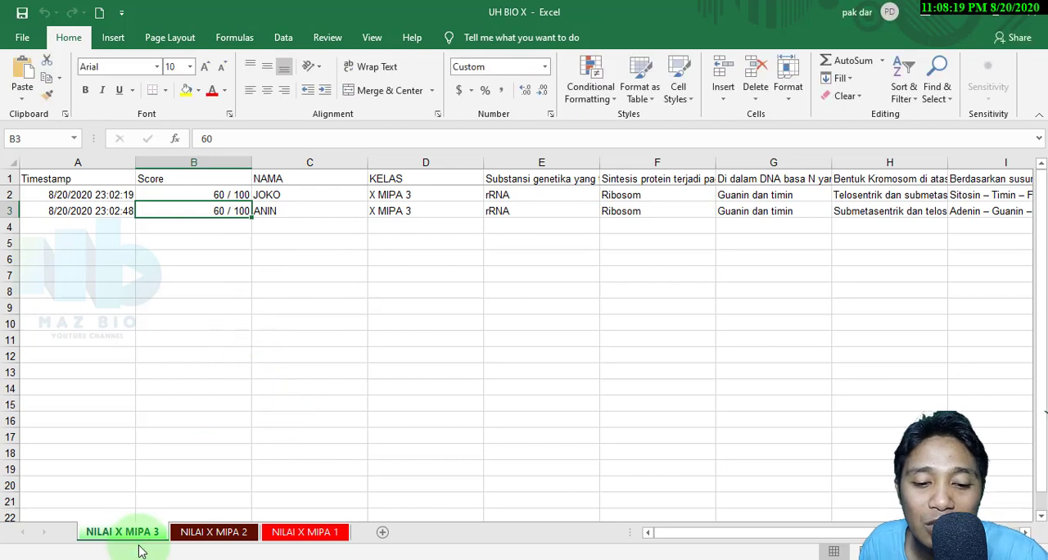
Check the NILAI X MIPA 2 and NILAI X MIPA 1 sheets in the downloaded workbook
{"action": "left_click", "coordinate": [201, 533]}
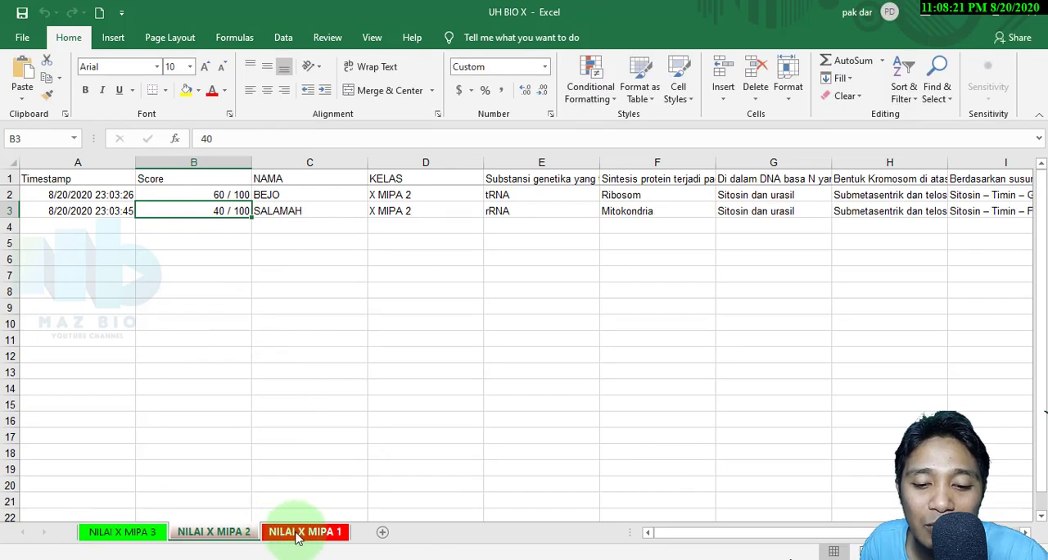
{"action": "left_click", "coordinate": [304, 534]}
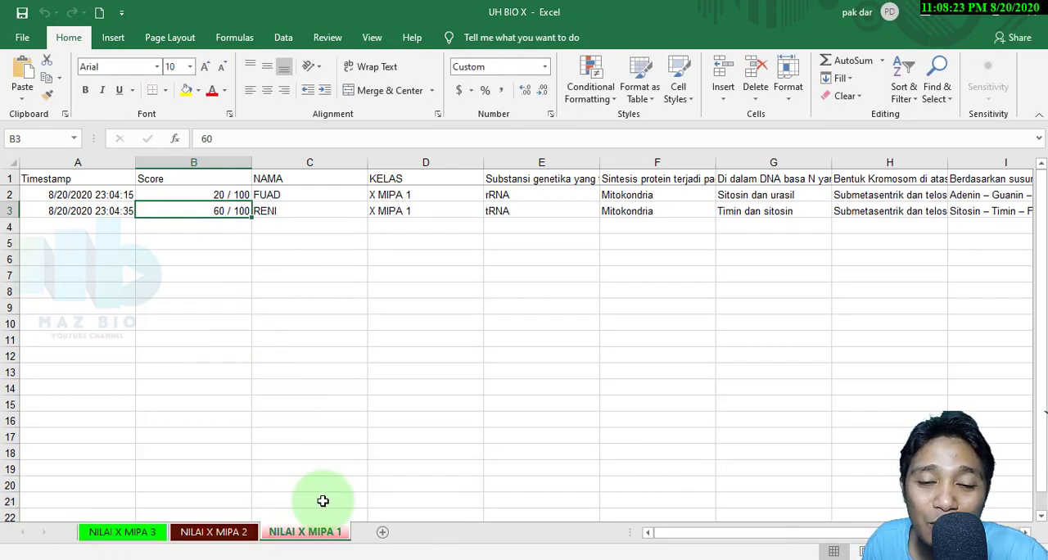